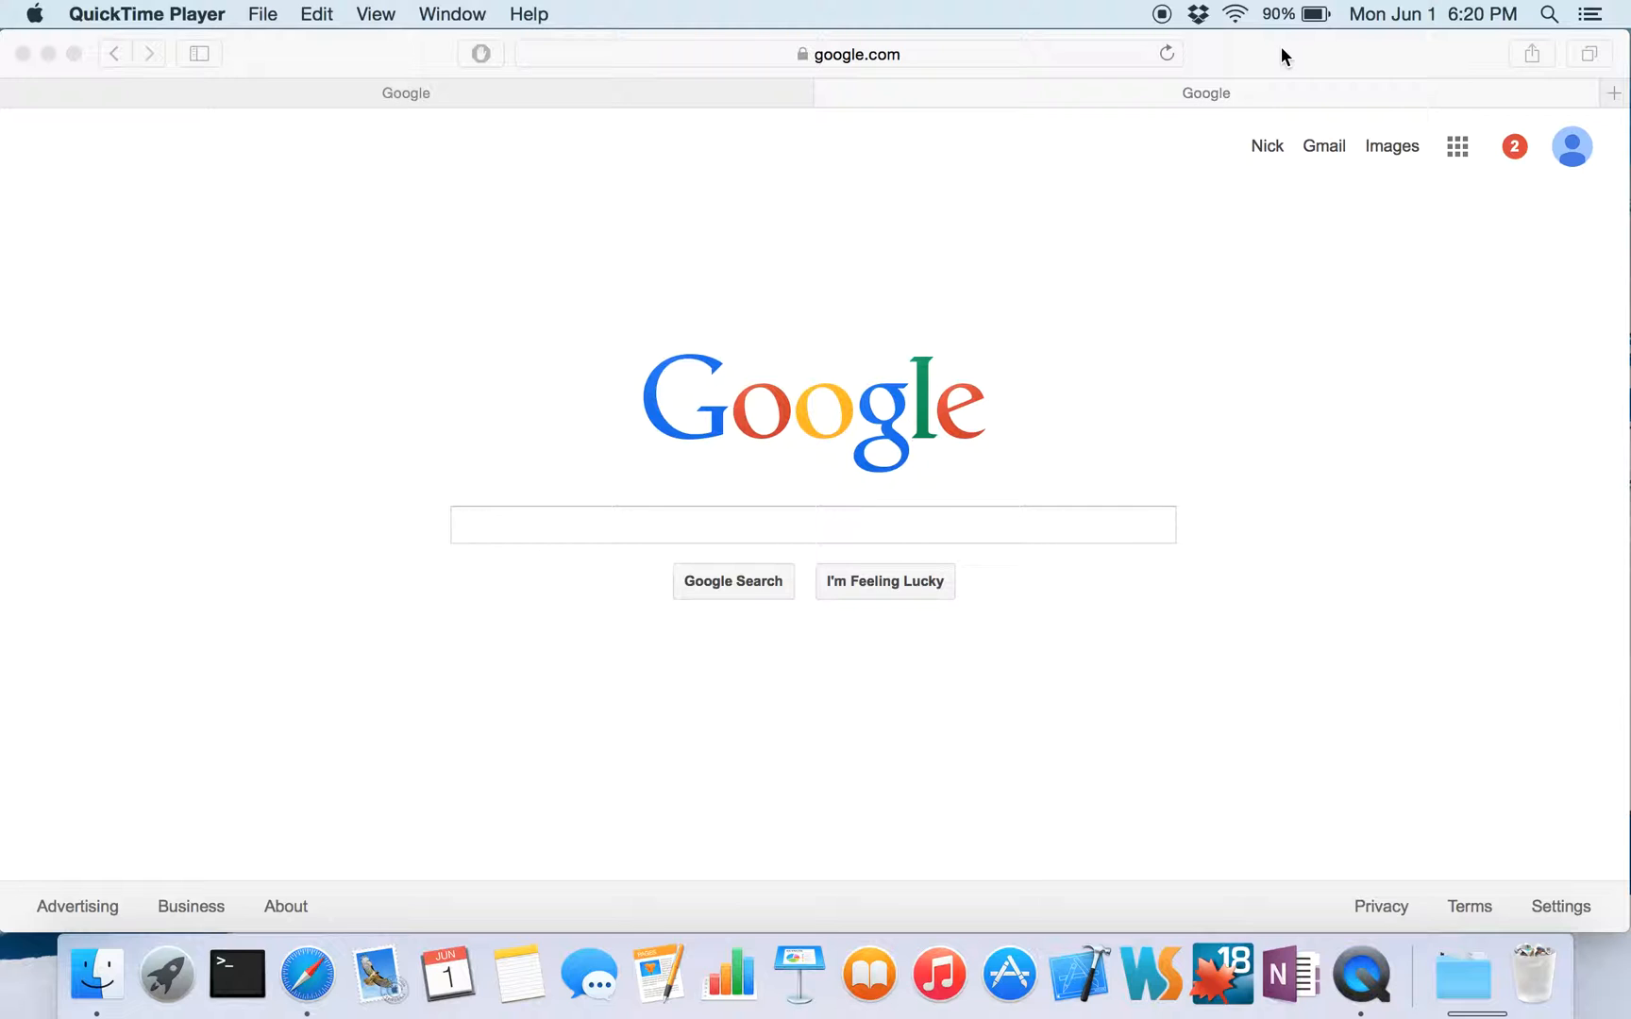
- Search Google for "java jdk" in the first of the two open Google pages
{"action": "mouse_move", "coordinate": [1268, 55]}
{"action": "left_mouse_down"}
{"action": "mouse_move", "coordinate": [1266, 139]}
{"action": "mouse_move", "coordinate": [1269, 35]}
{"action": "left_mouse_up"}
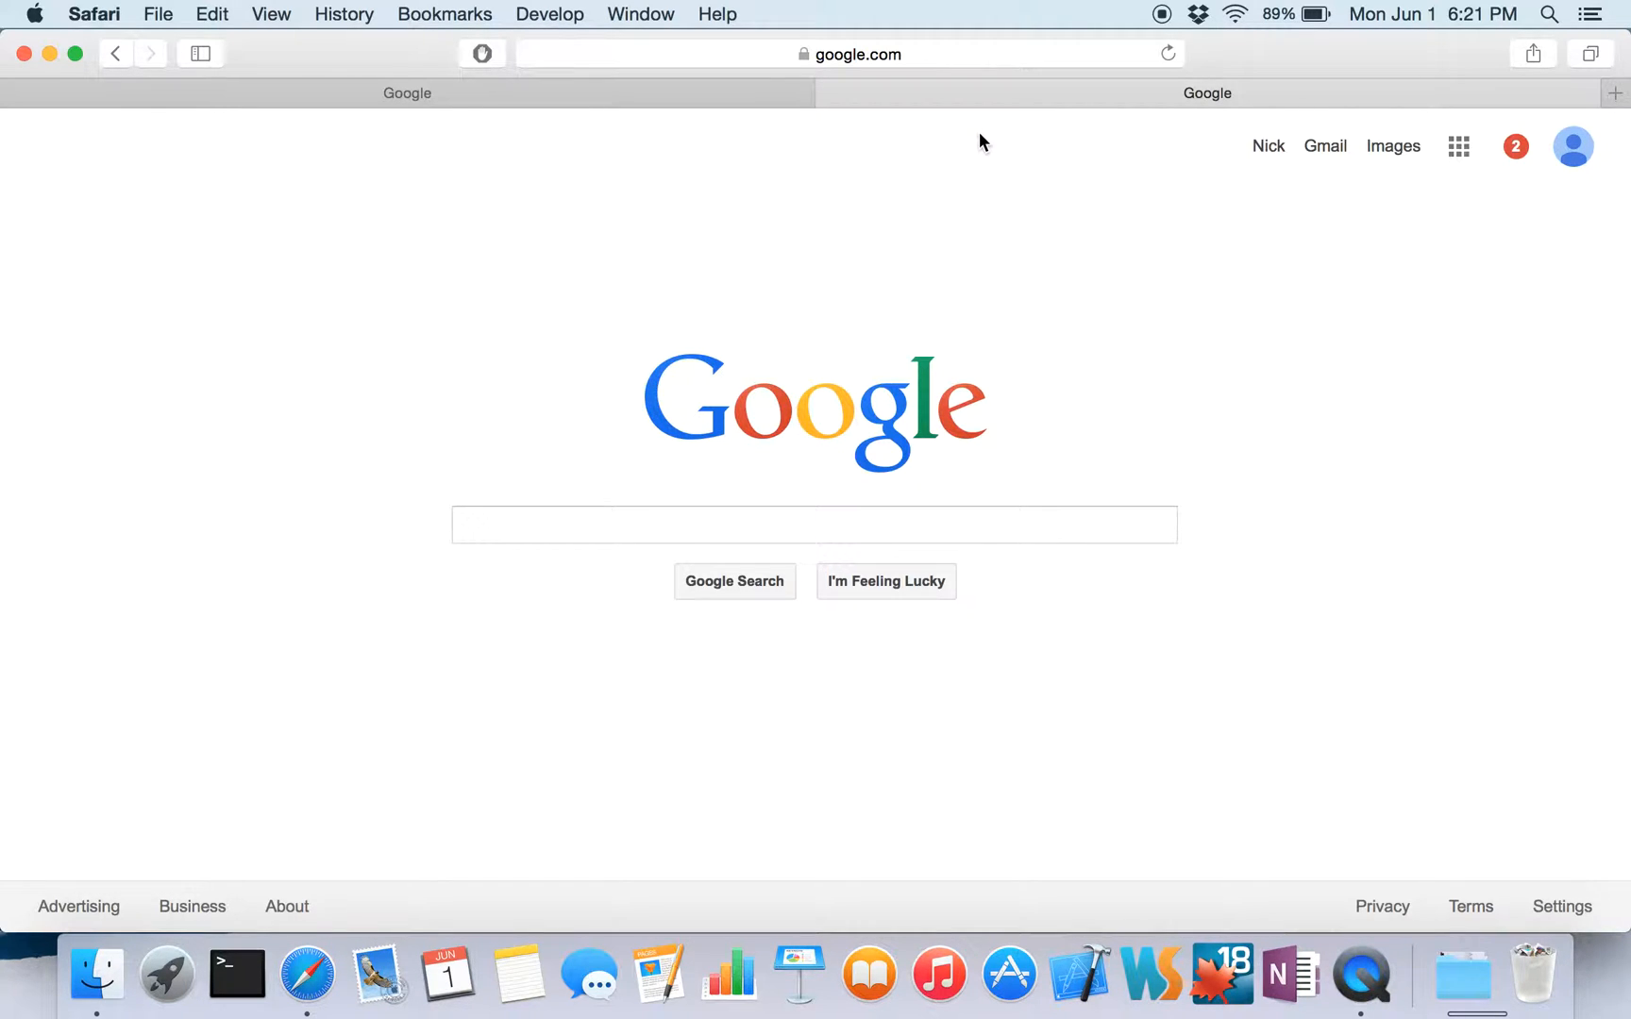
{"action": "left_click", "coordinate": [750, 95]}
{"action": "left_click", "coordinate": [1604, 250]}
{"action": "left_click", "coordinate": [1596, 250]}
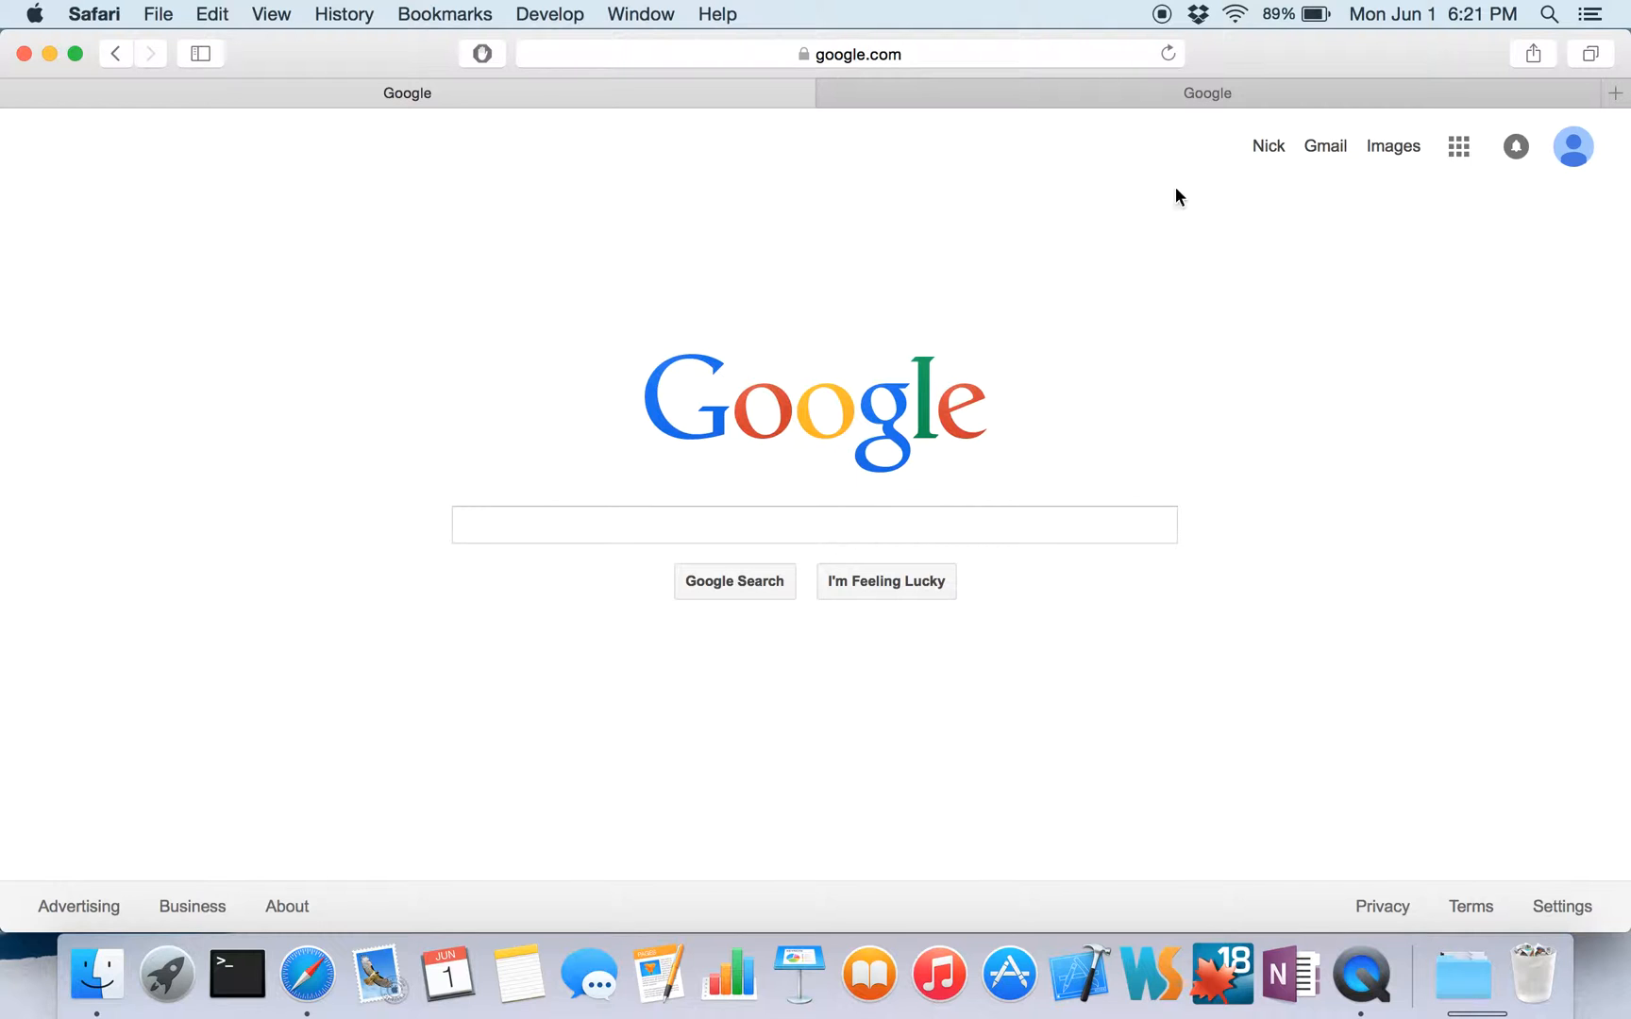
{"action": "left_click", "coordinate": [1057, 47]}
{"action": "left_click", "coordinate": [312, 436]}
{"action": "left_click", "coordinate": [738, 538]}
{"action": "type", "text": "java jdl"}
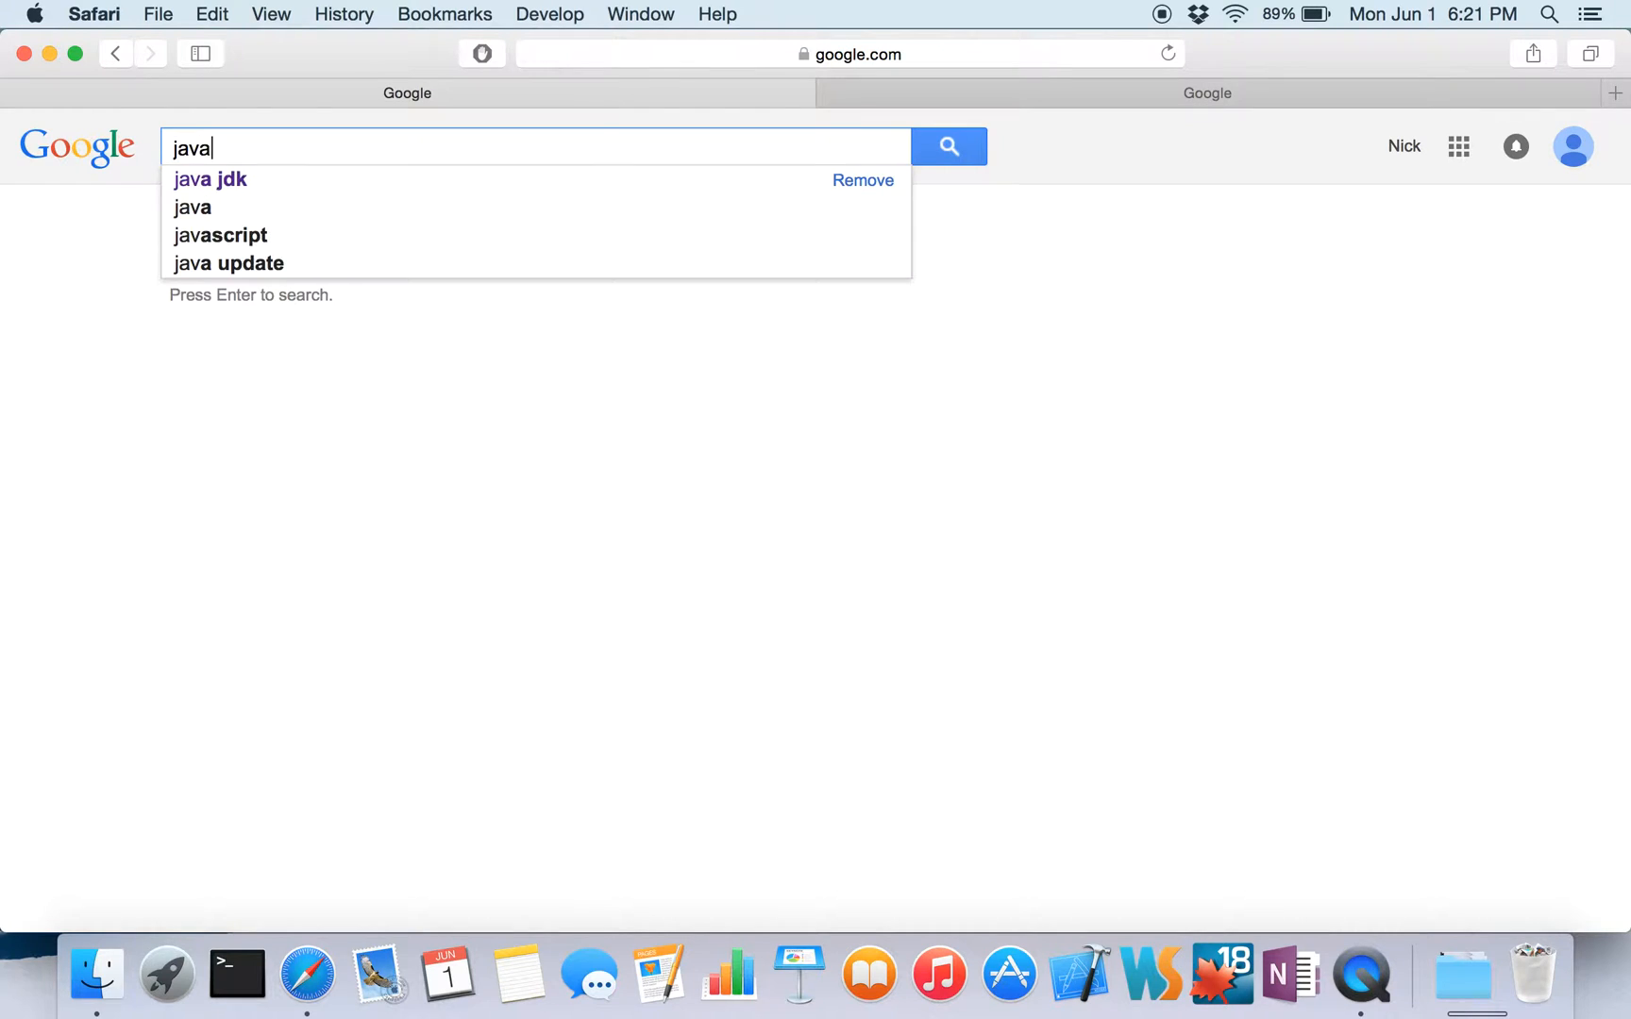
{"action": "key", "text": "BackSpace"}
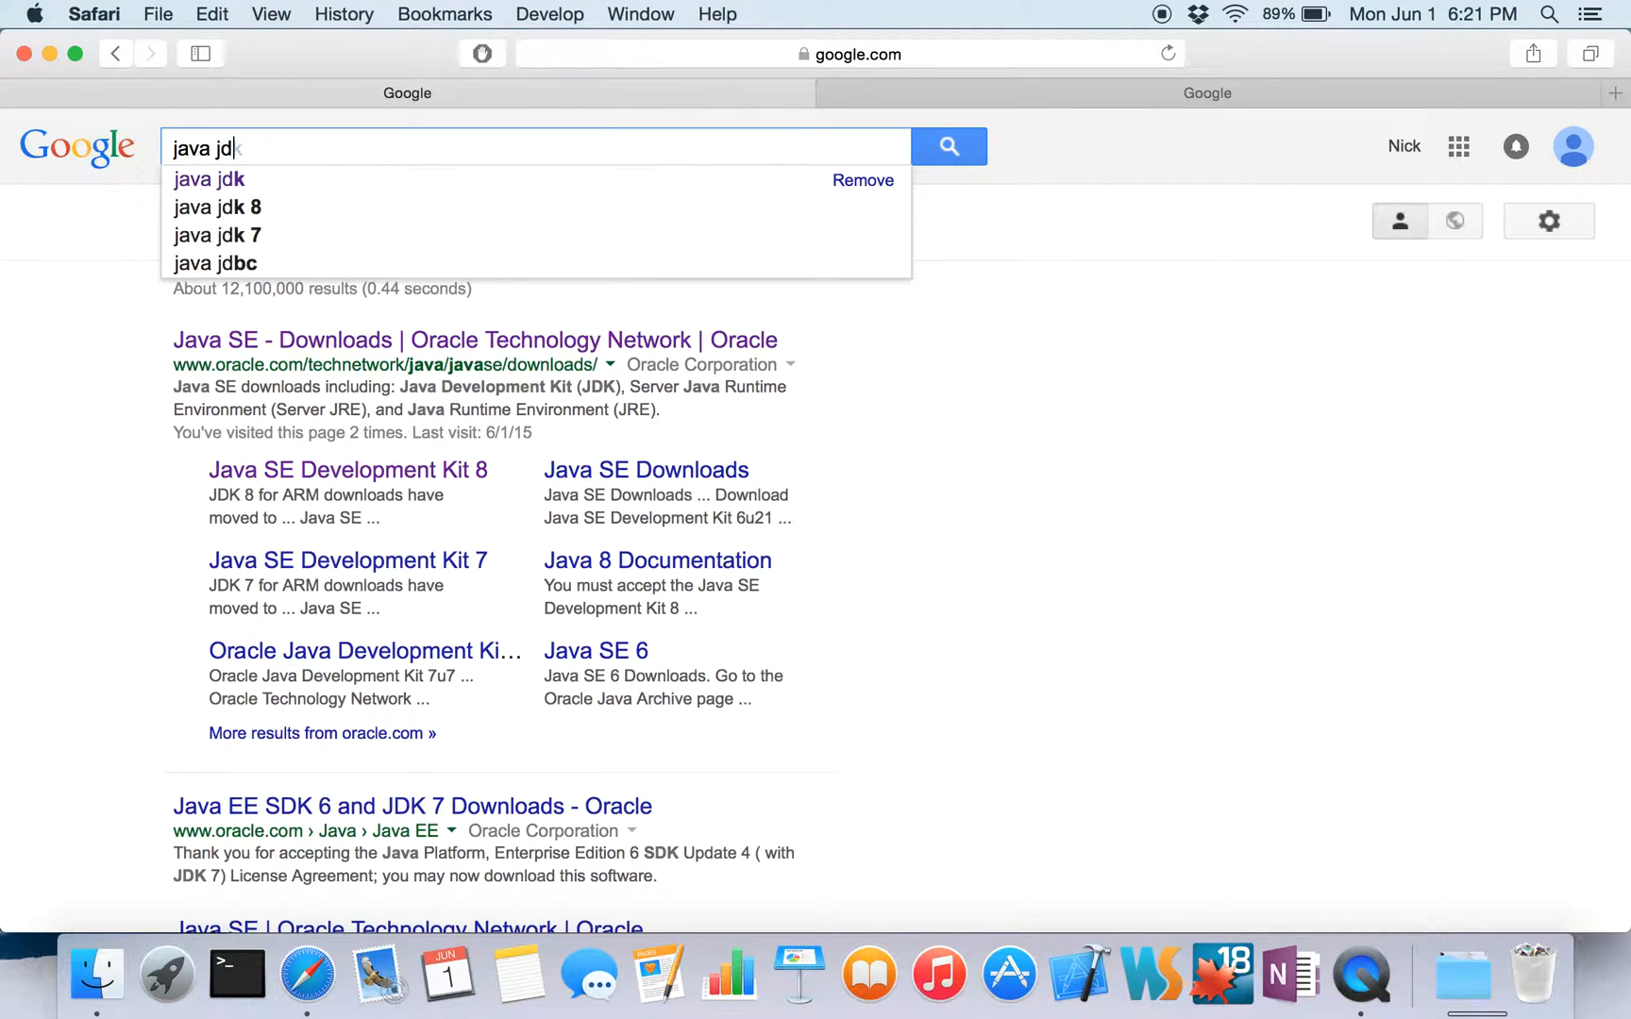
{"action": "type", "text": "k"}
{"action": "key", "text": "Return"}
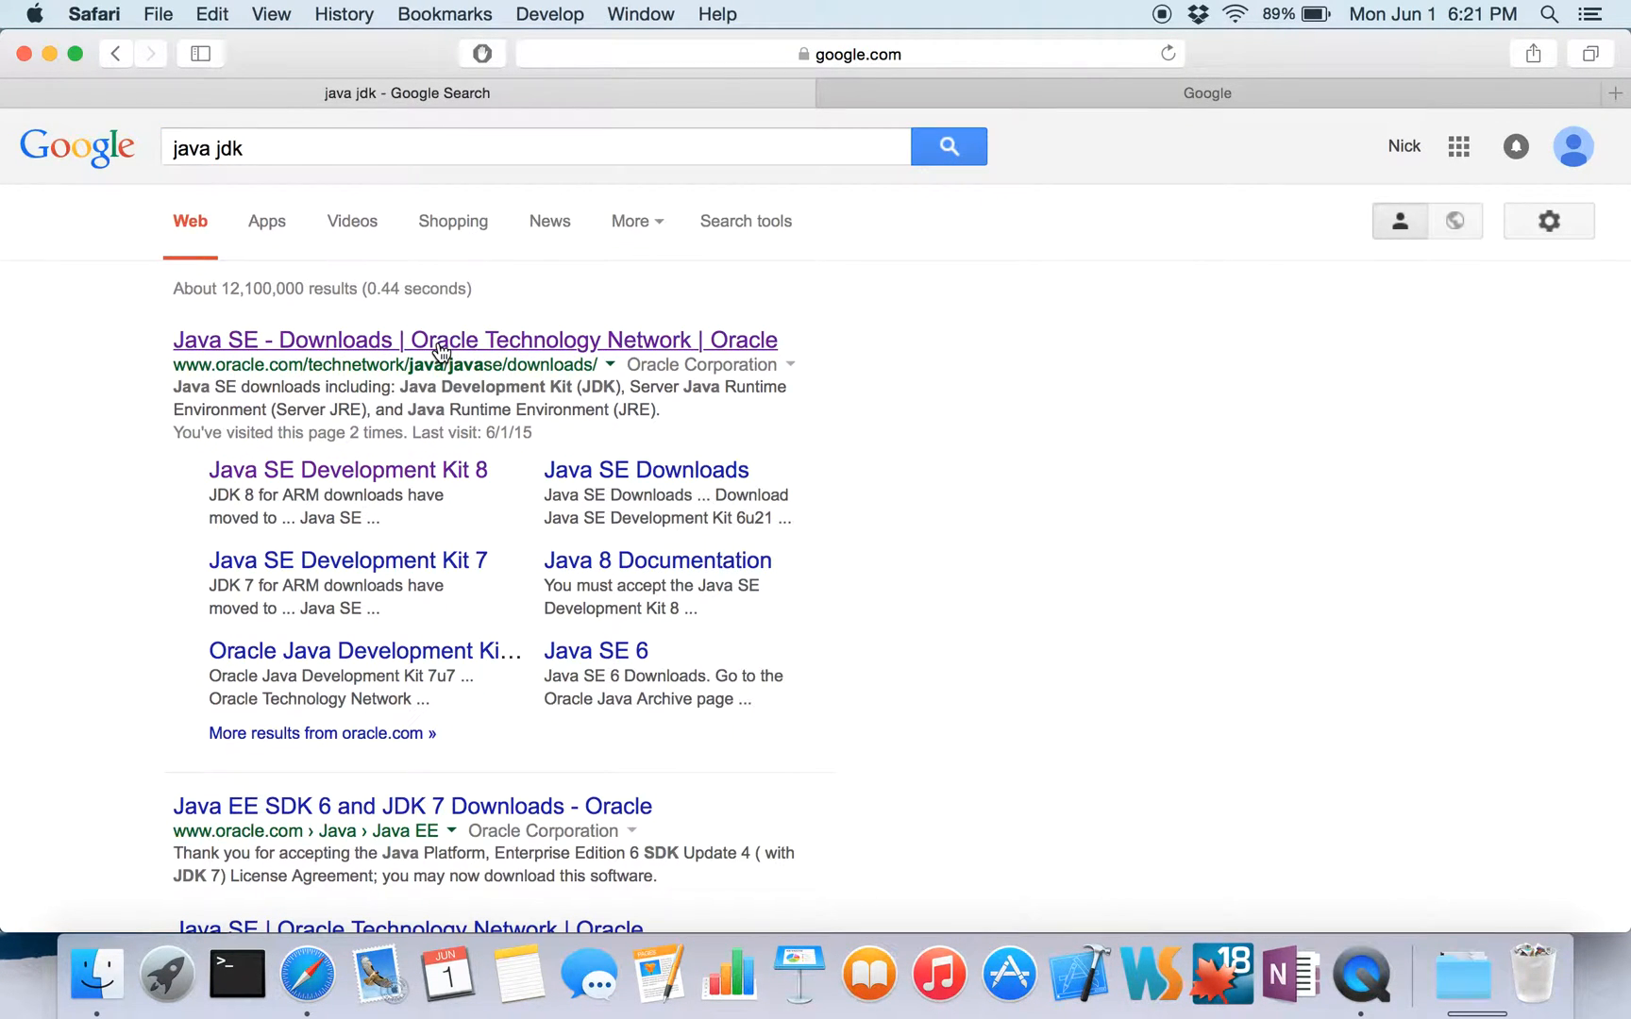
- Open Oracle's "Java SE - Downloads" search result and go to the JDK download page for Java SE 8u45
{"action": "left_click_drag", "start_coordinate": [164, 363], "coordinate": [605, 360]}
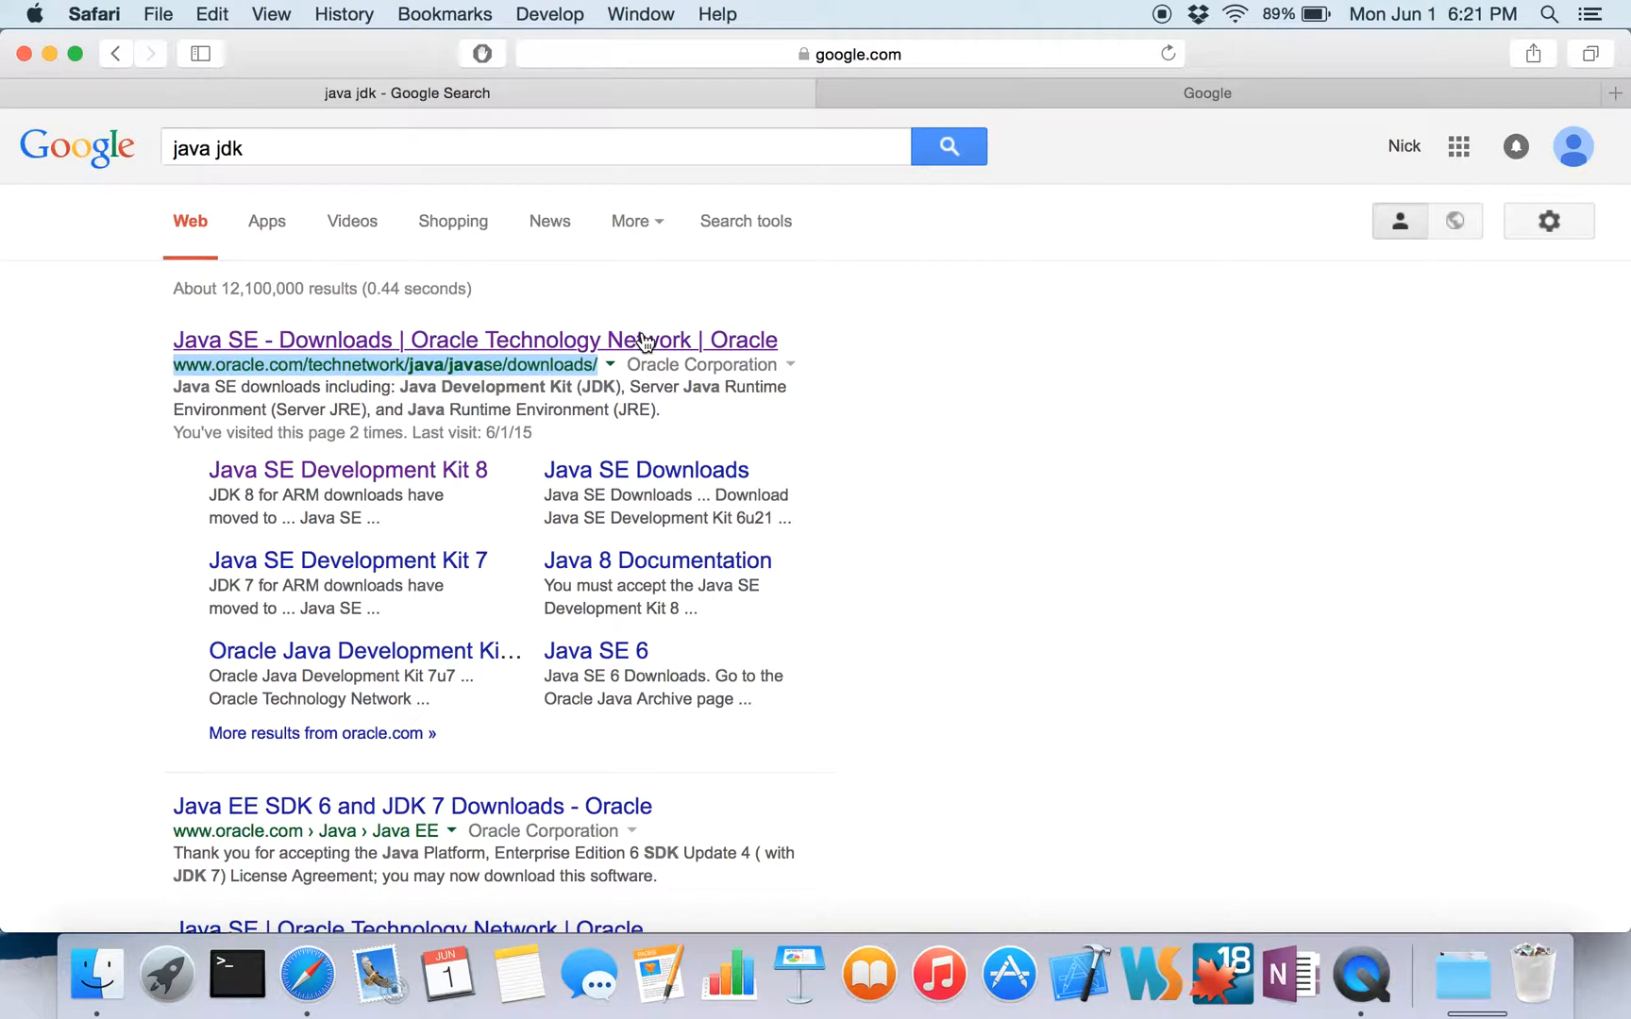
{"action": "left_click", "coordinate": [644, 341]}
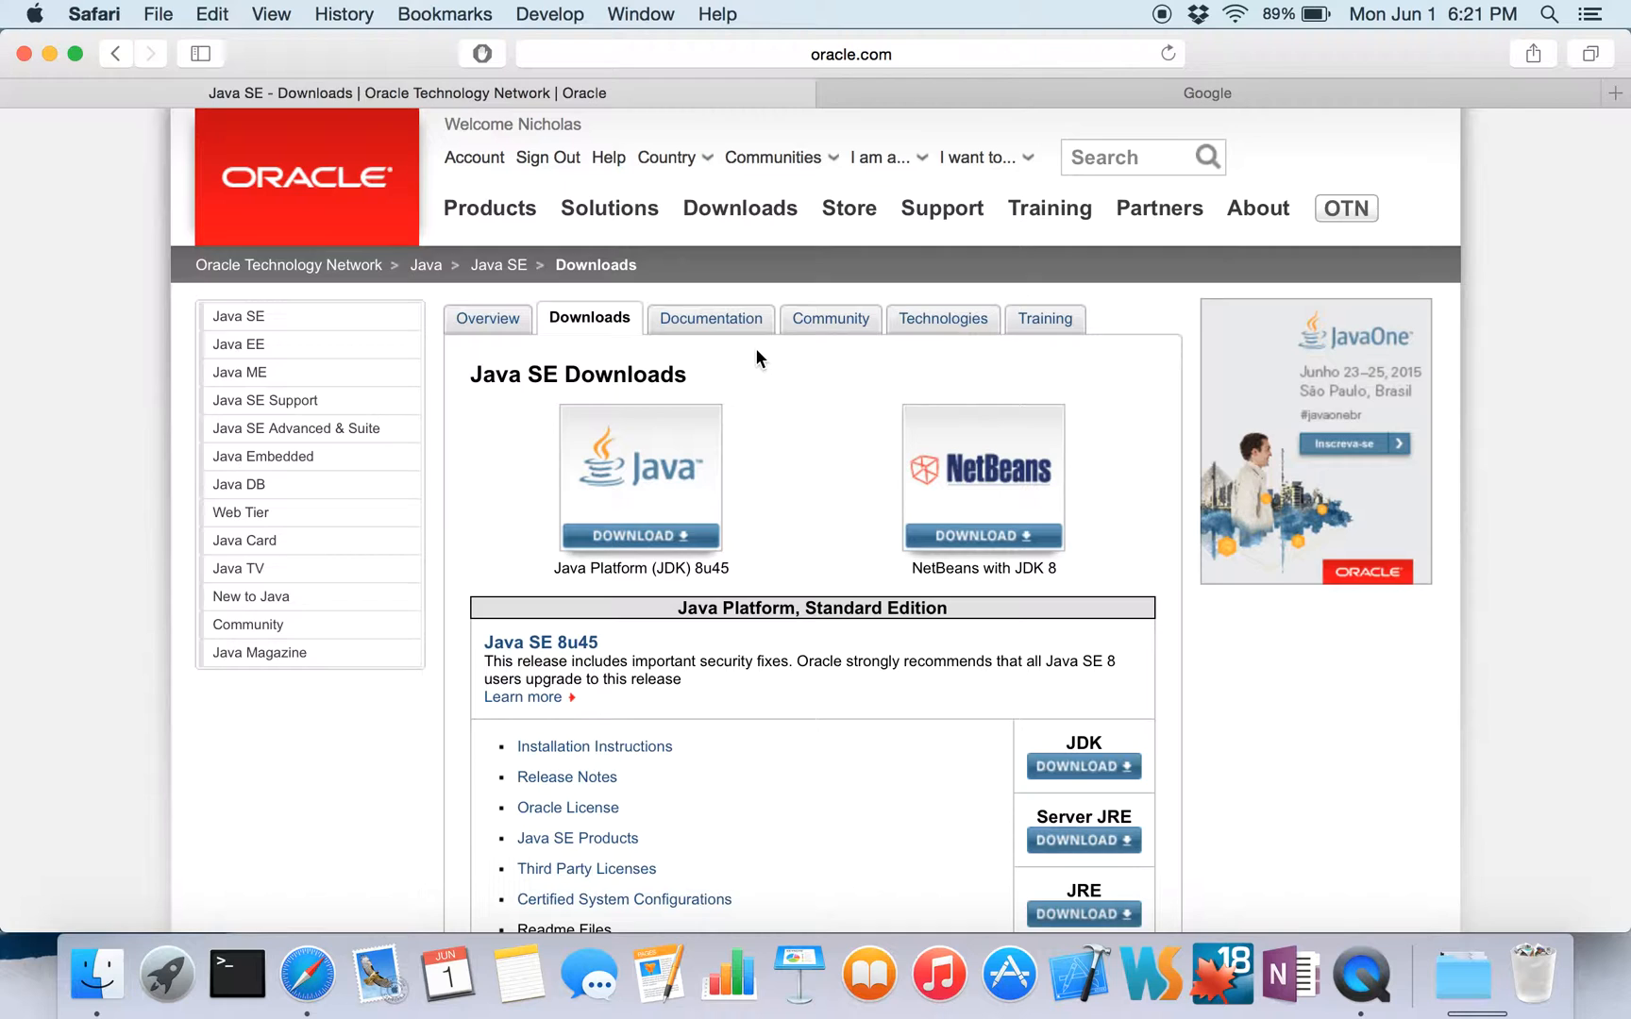
{"action": "scroll", "coordinate": [756, 352], "scroll_direction": "down", "scroll_amount": 5}
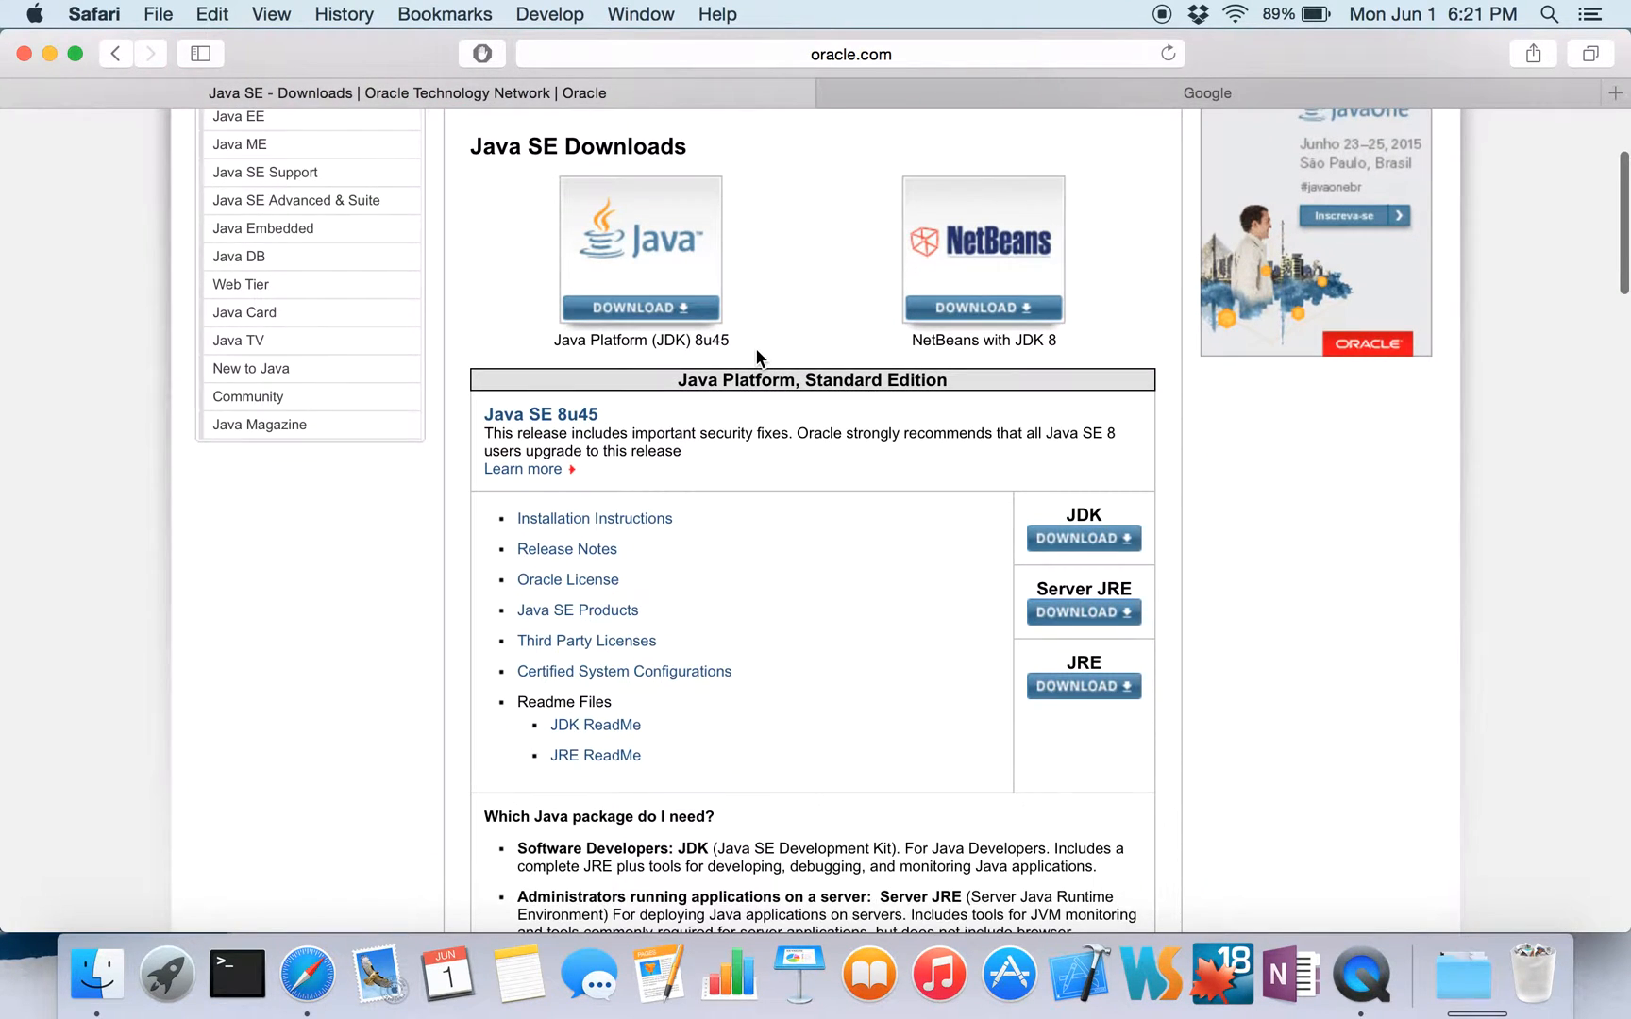
{"action": "scroll", "coordinate": [755, 351], "scroll_direction": "down", "scroll_amount": 2}
{"action": "scroll", "coordinate": [756, 351], "scroll_direction": "up", "scroll_amount": 7}
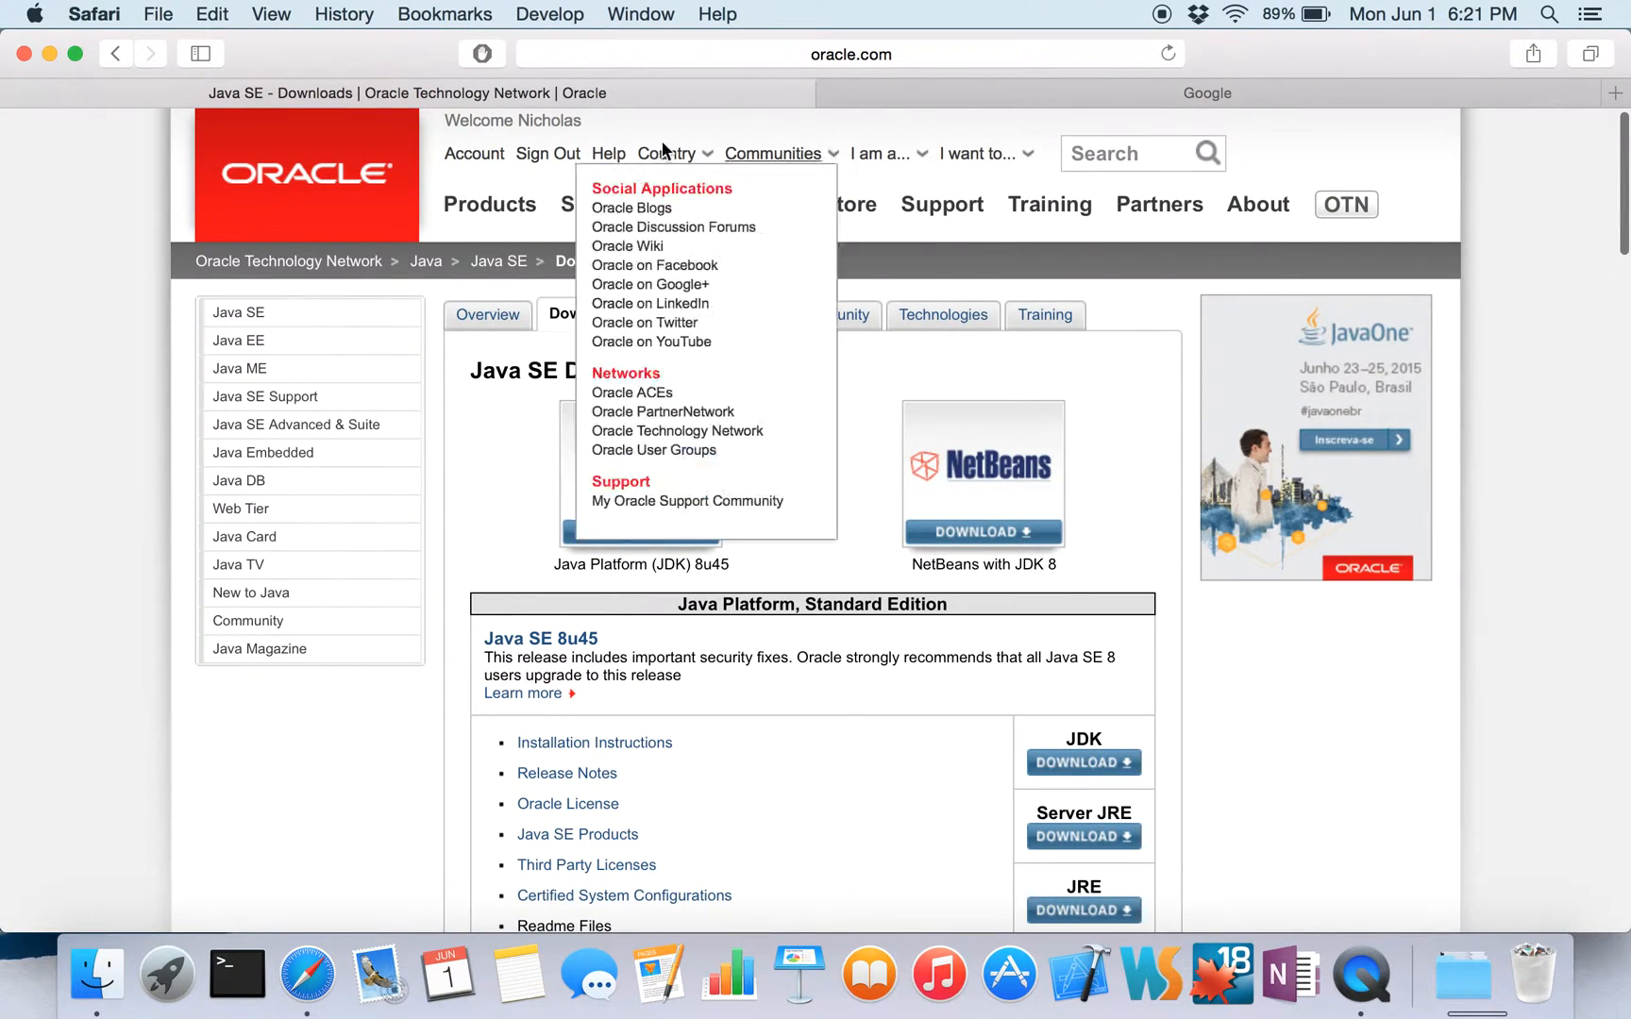
{"action": "scroll", "coordinate": [347, 133], "scroll_direction": "up", "scroll_amount": 1}
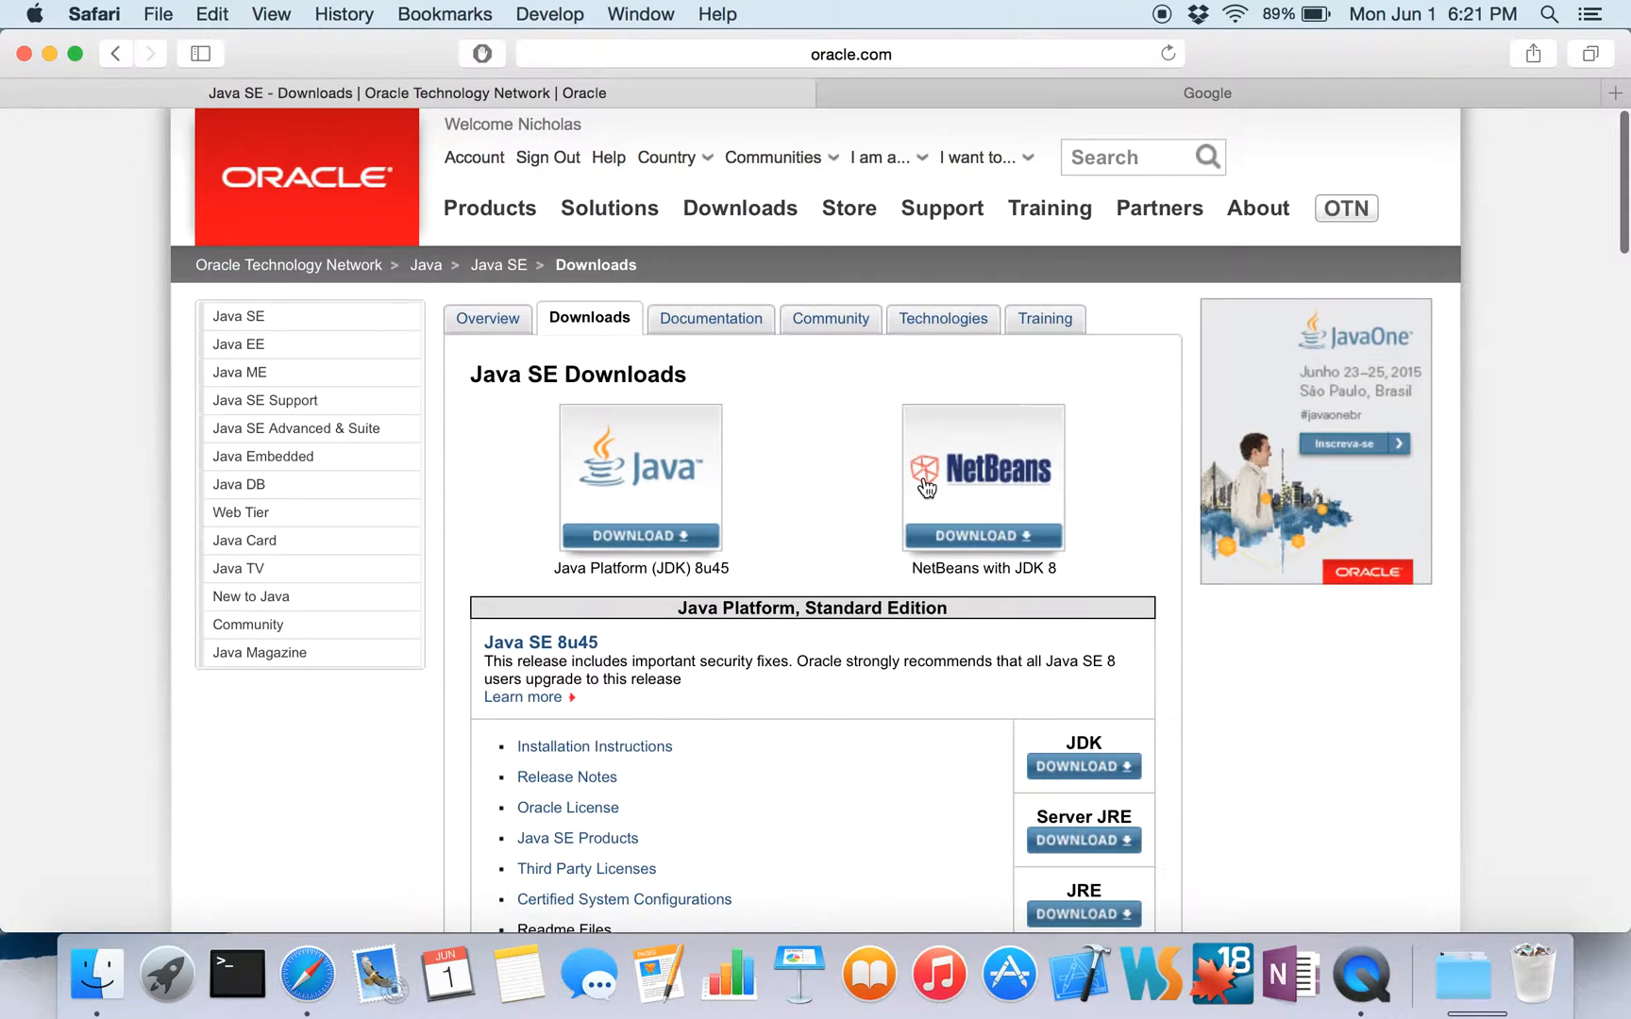
{"action": "scroll", "coordinate": [855, 694], "scroll_direction": "down", "scroll_amount": 2}
{"action": "scroll", "coordinate": [856, 703], "scroll_direction": "down", "scroll_amount": 1}
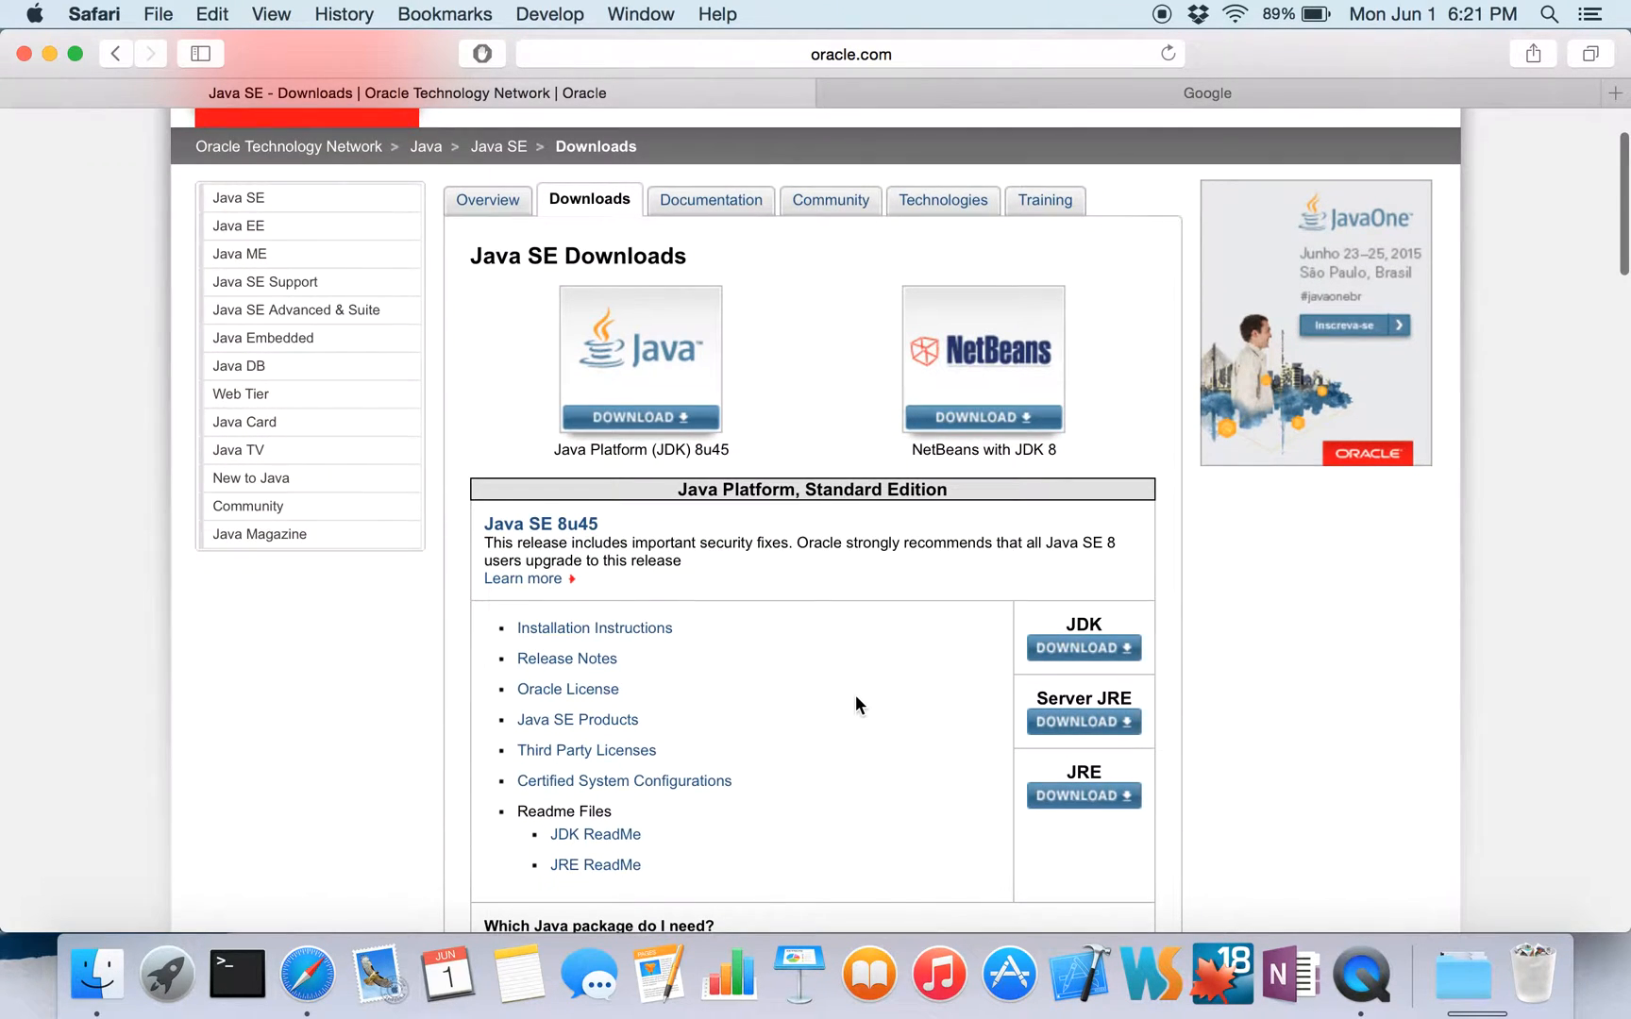
{"action": "scroll", "coordinate": [1001, 526], "scroll_direction": "down", "scroll_amount": 2}
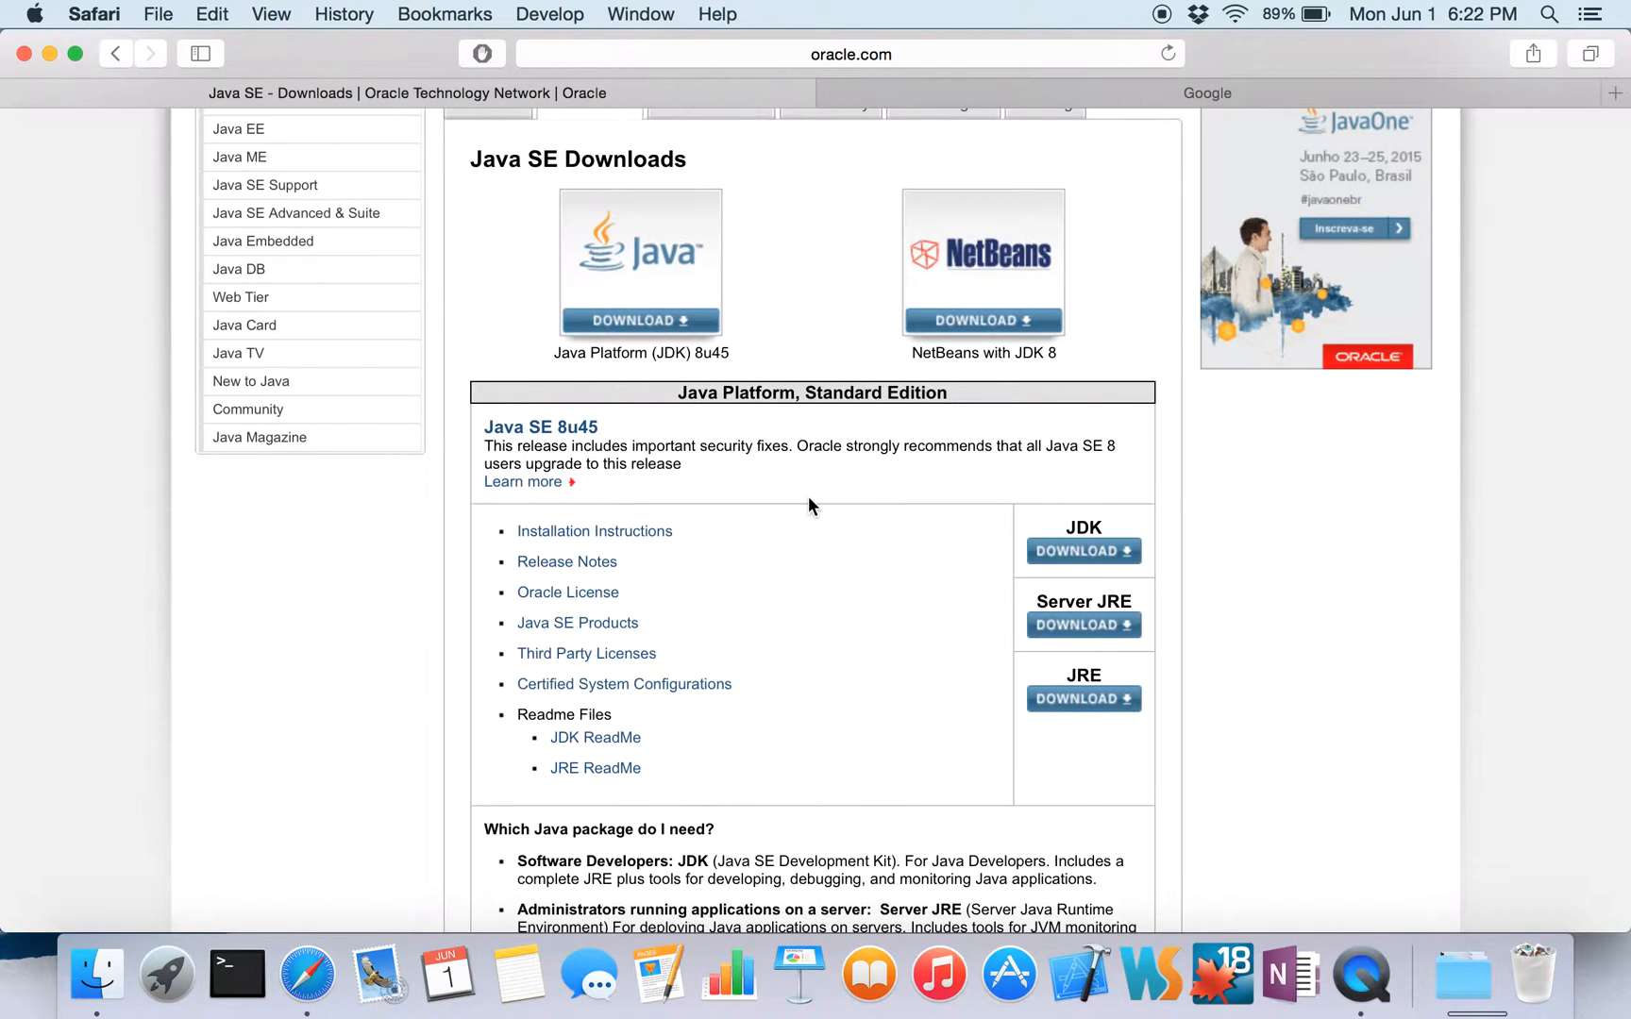
{"action": "scroll", "coordinate": [808, 496], "scroll_direction": "up", "scroll_amount": 2}
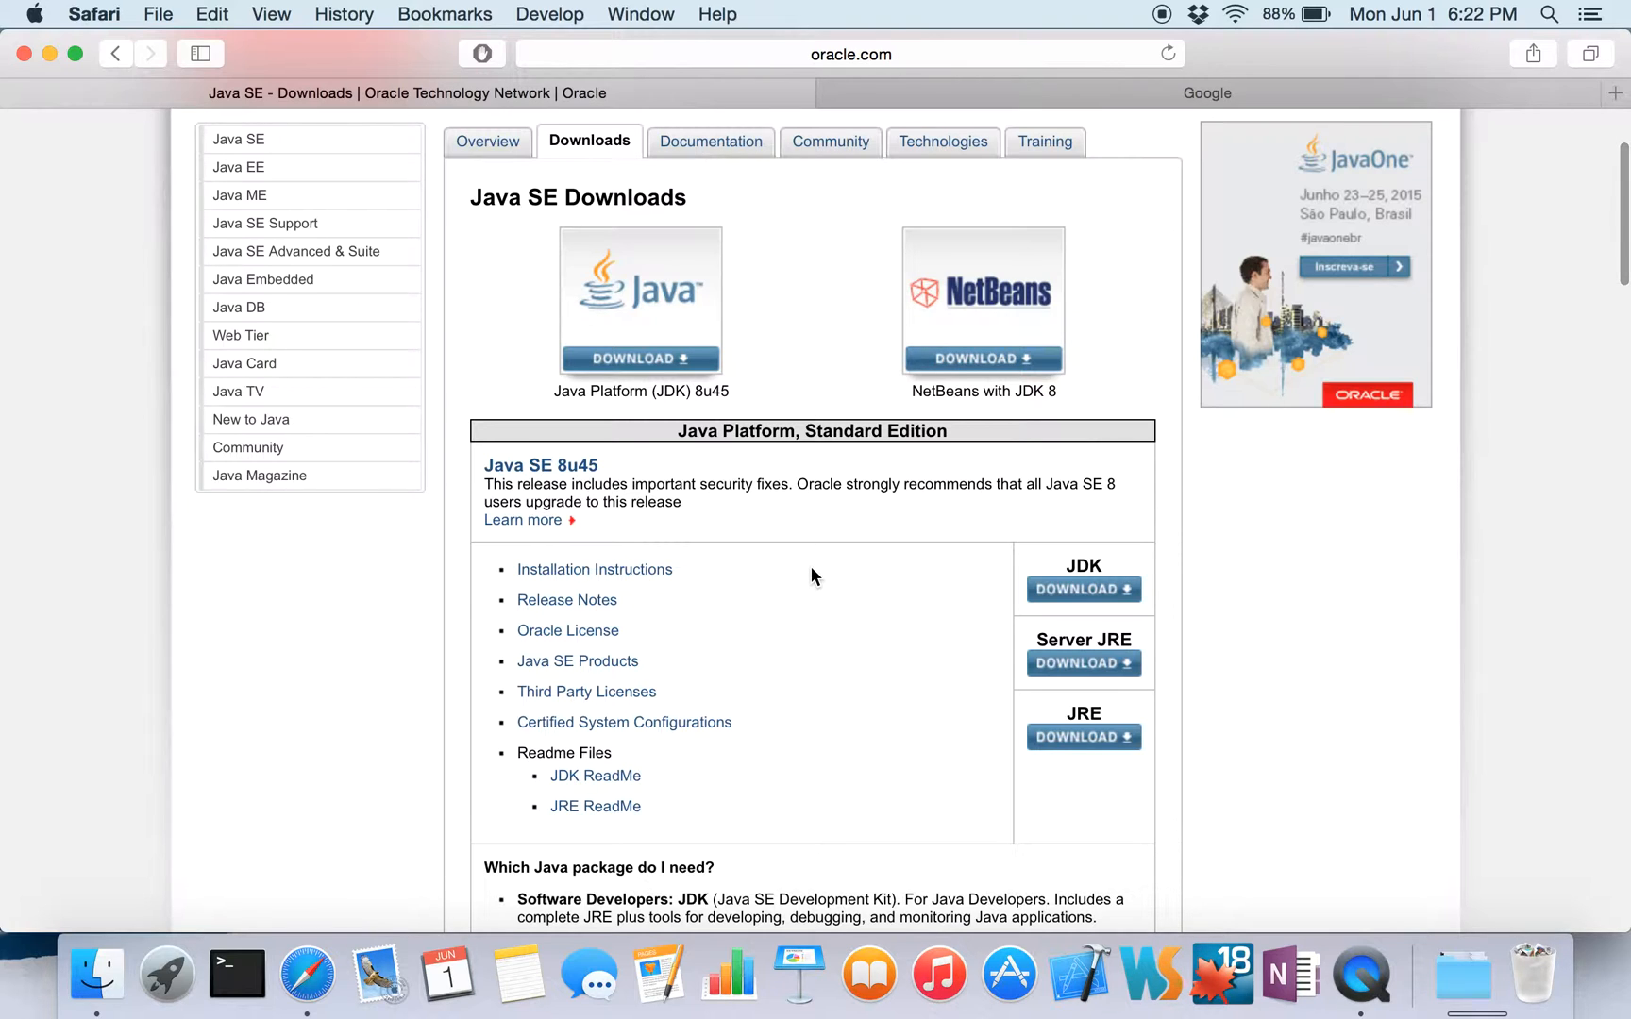
{"action": "scroll", "coordinate": [810, 565], "scroll_direction": "up", "scroll_amount": 1}
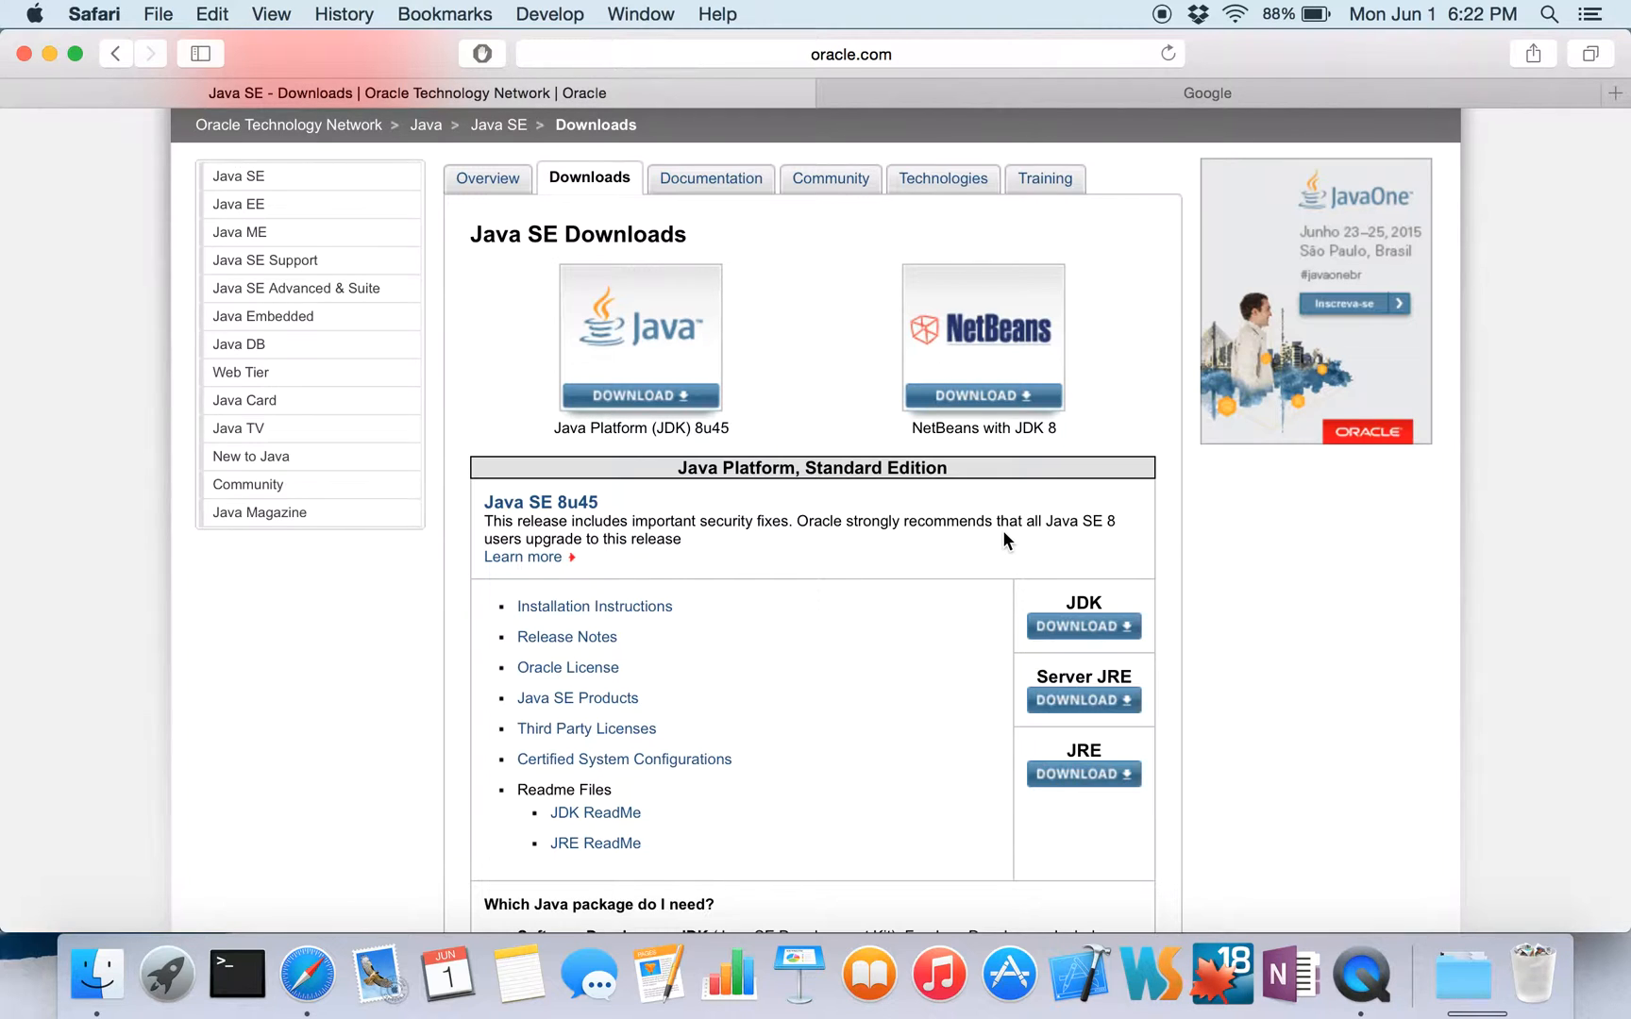
{"action": "left_click", "coordinate": [1073, 636]}
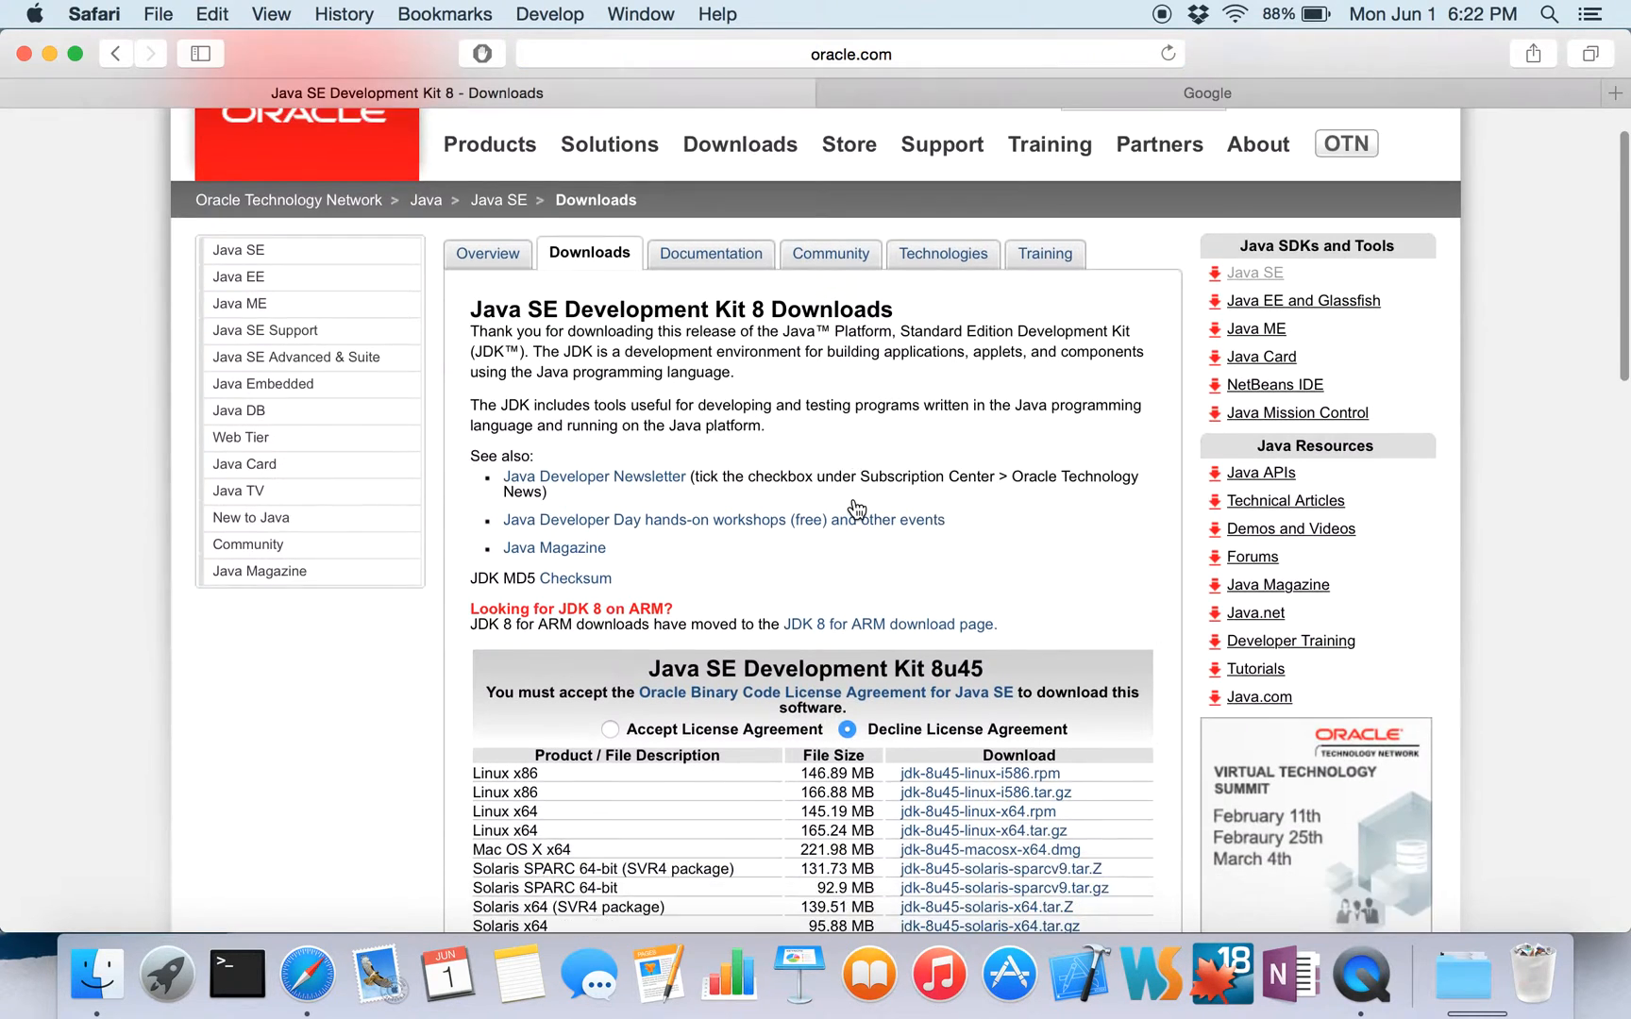
- Accept the license agreement for Java SE Development Kit 8u45 and download the Mac OS X x64 installer, jdk-8u45-macosx-x64.dmg
{"action": "scroll", "coordinate": [935, 557], "scroll_direction": "down", "scroll_amount": 5}
{"action": "scroll", "coordinate": [594, 583], "scroll_direction": "down", "scroll_amount": 2}
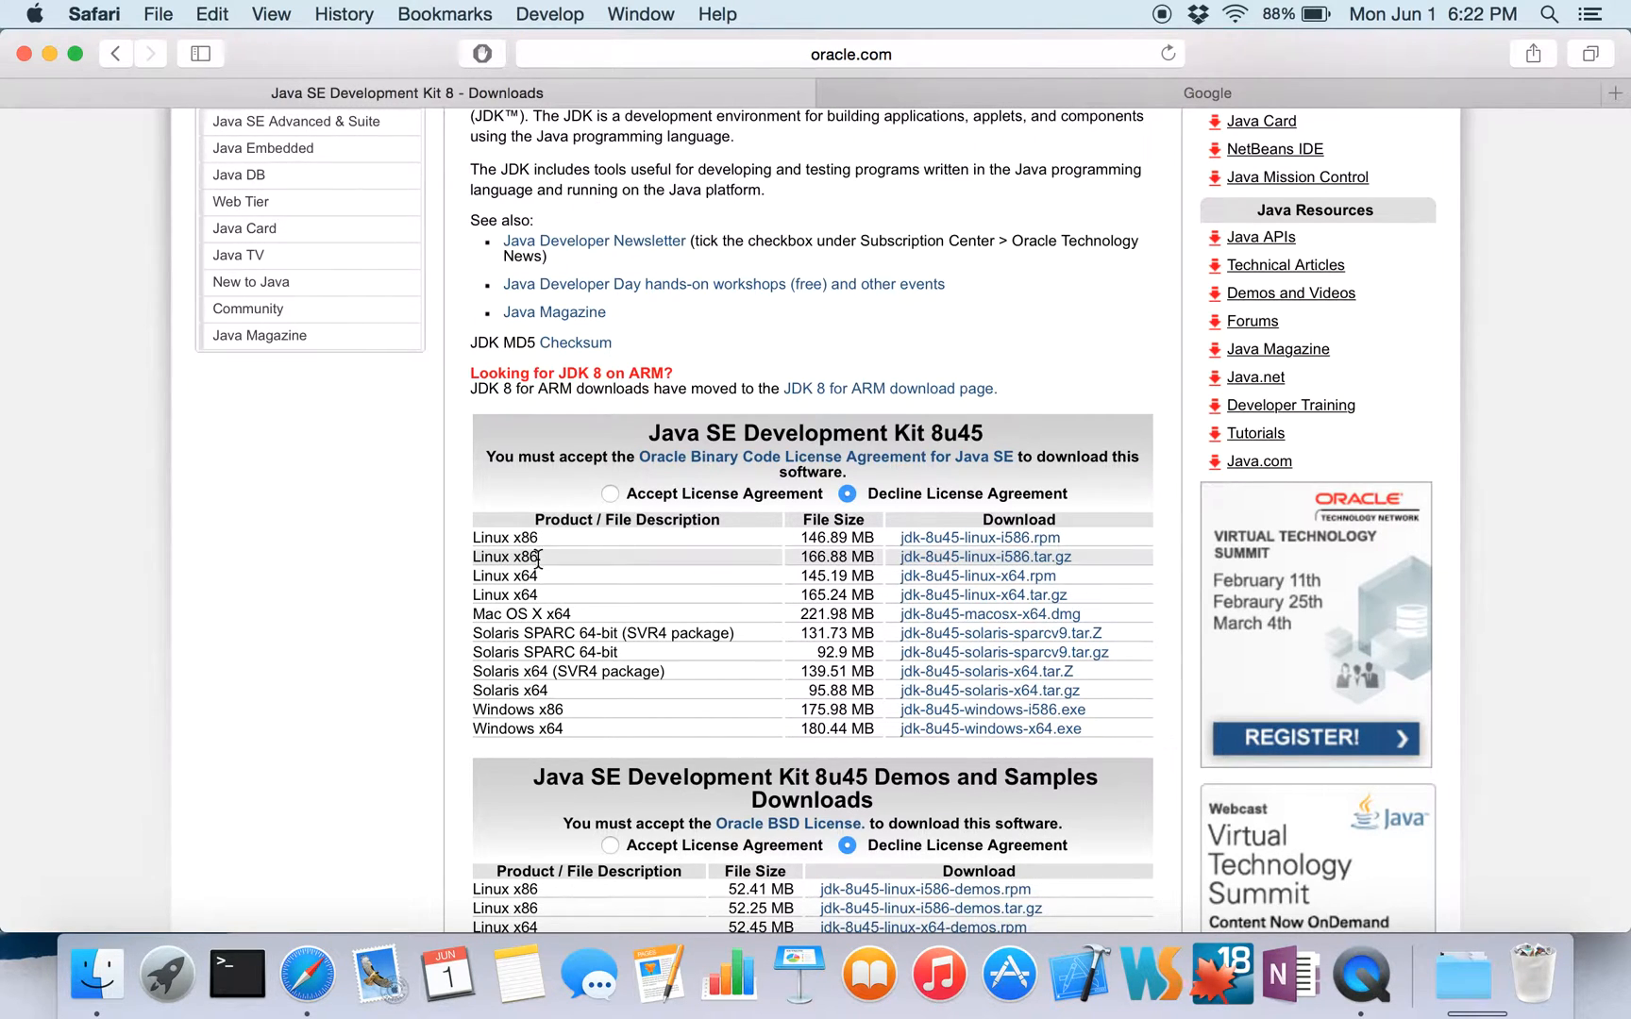
{"action": "left_click_drag", "start_coordinate": [539, 576], "coordinate": [510, 576]}
{"action": "left_click_drag", "start_coordinate": [538, 537], "coordinate": [514, 539]}
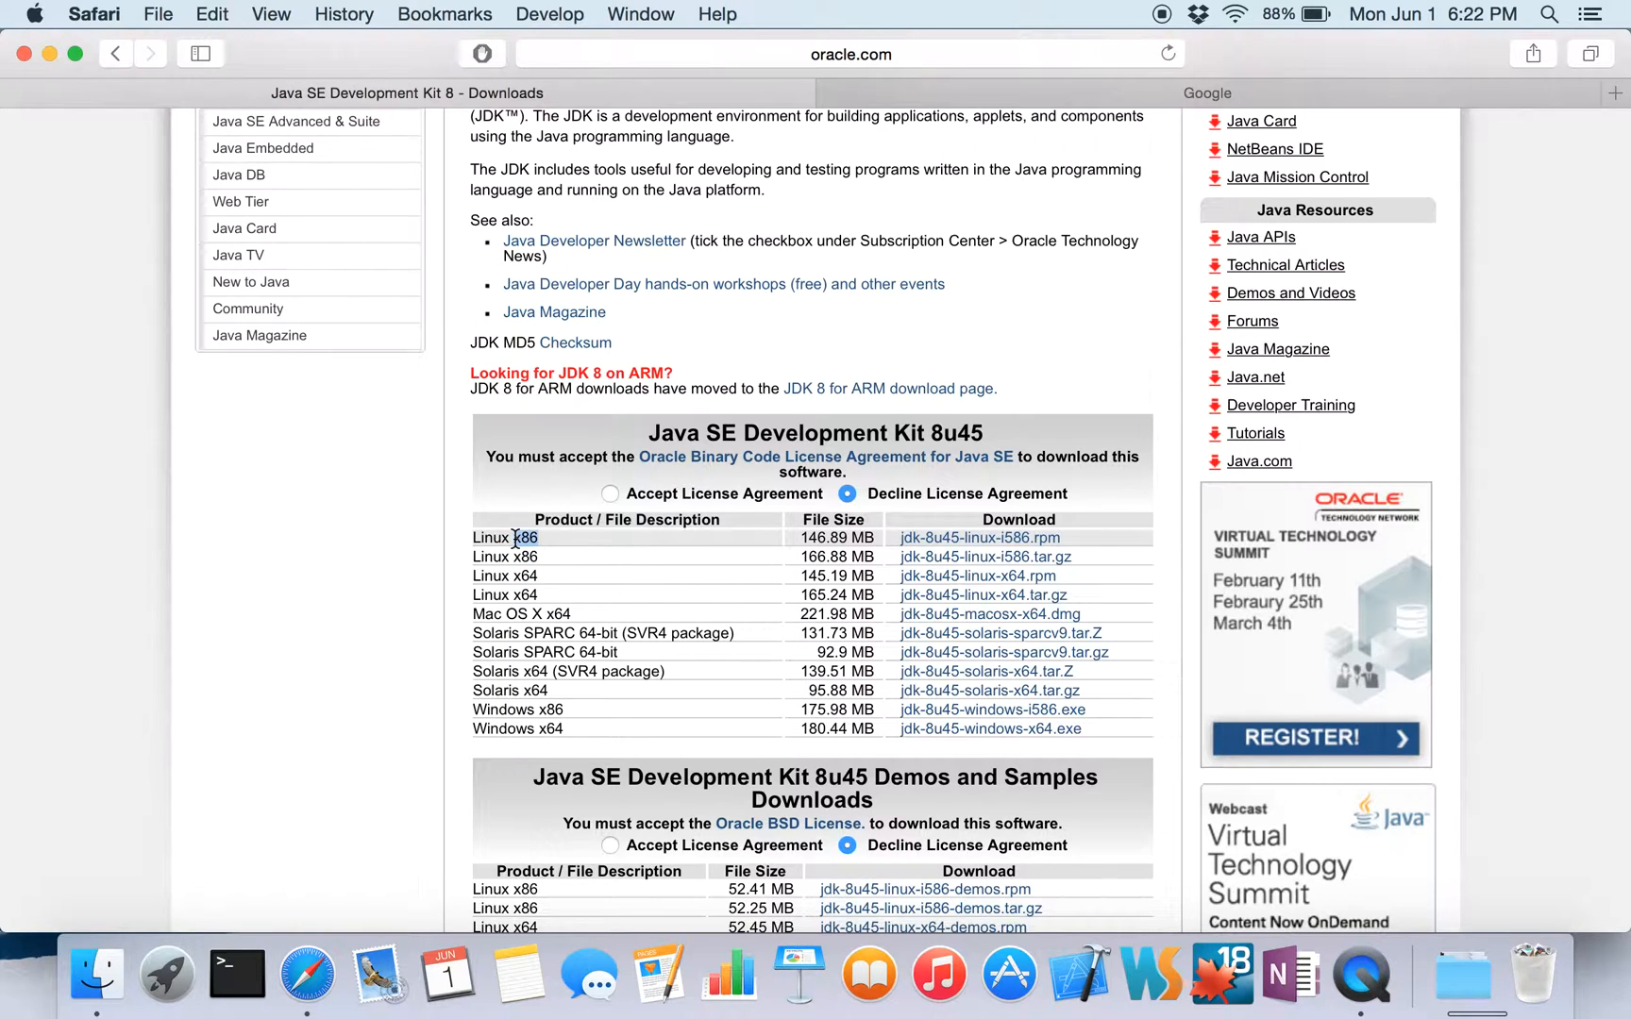
{"action": "left_click", "coordinate": [455, 531]}
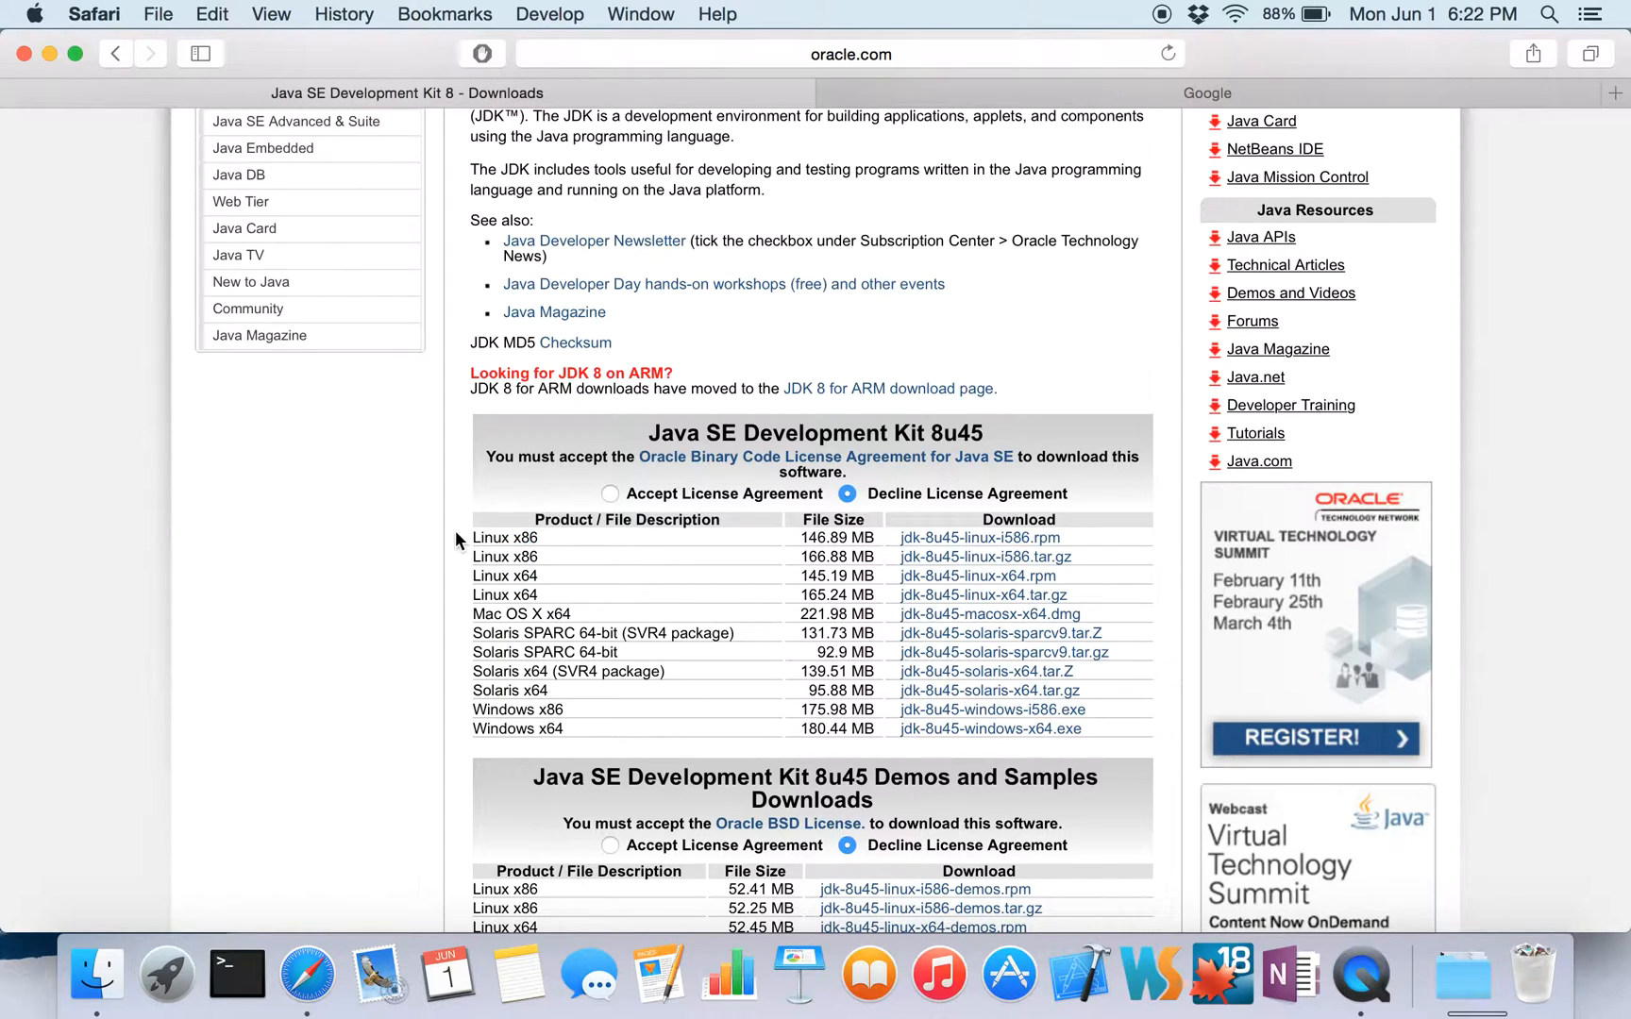
{"action": "left_click", "coordinate": [612, 493]}
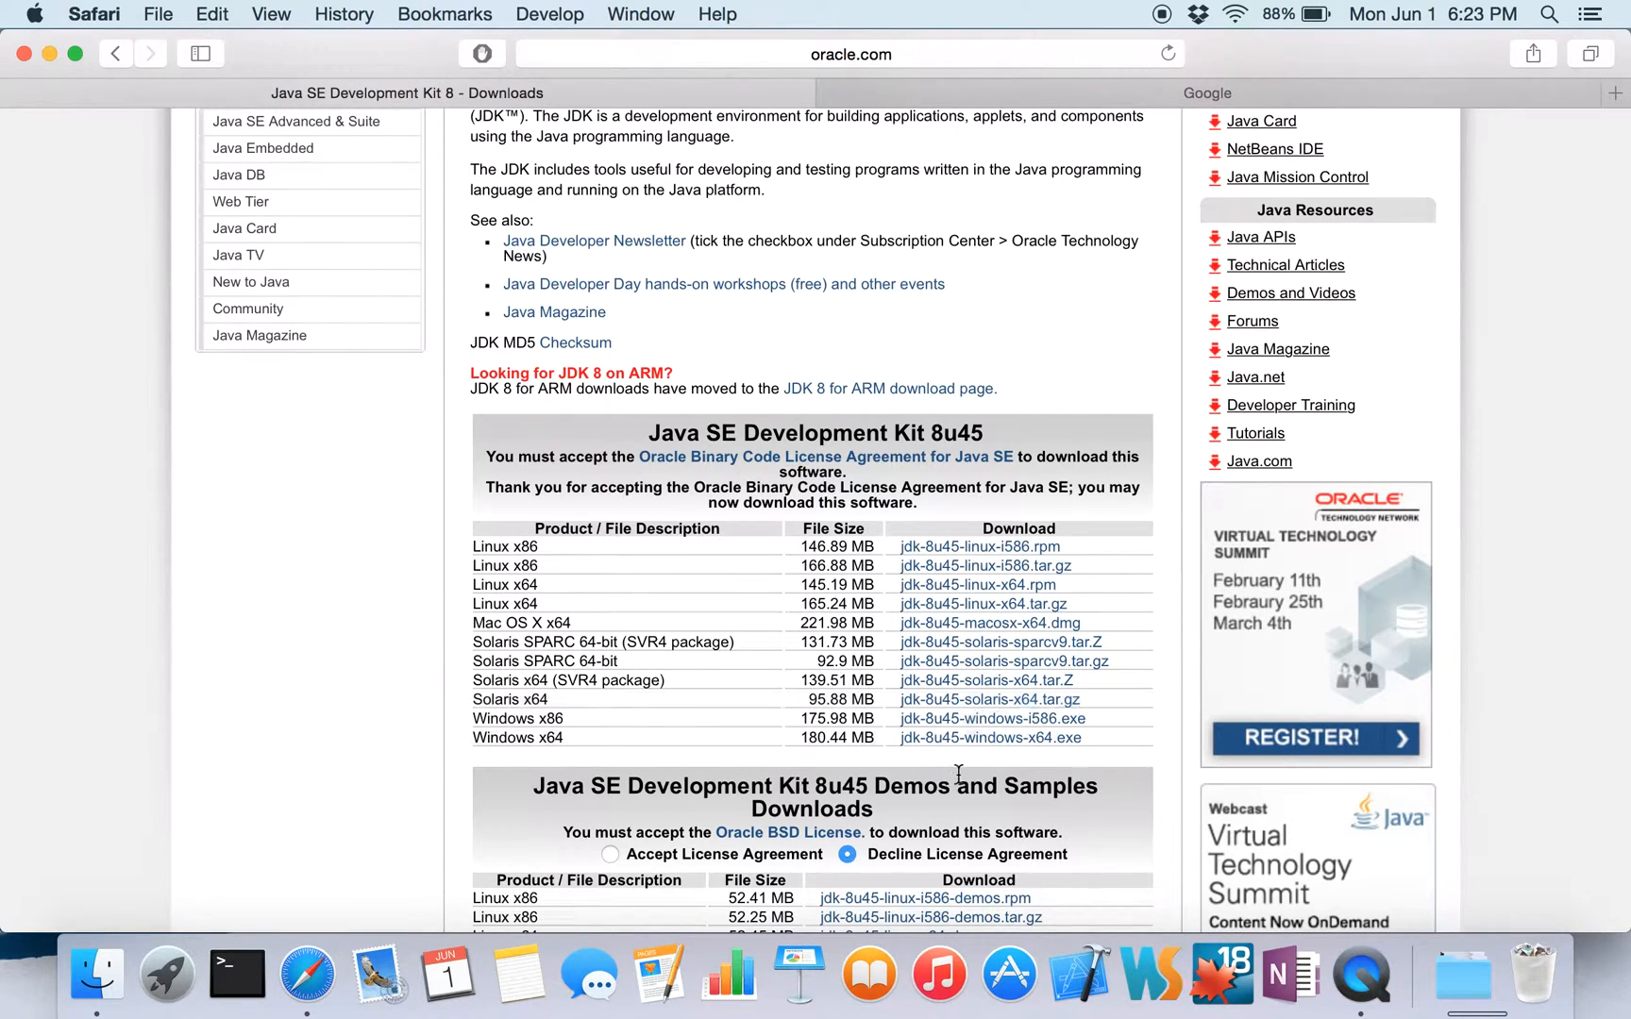
{"action": "left_click", "coordinate": [977, 624]}
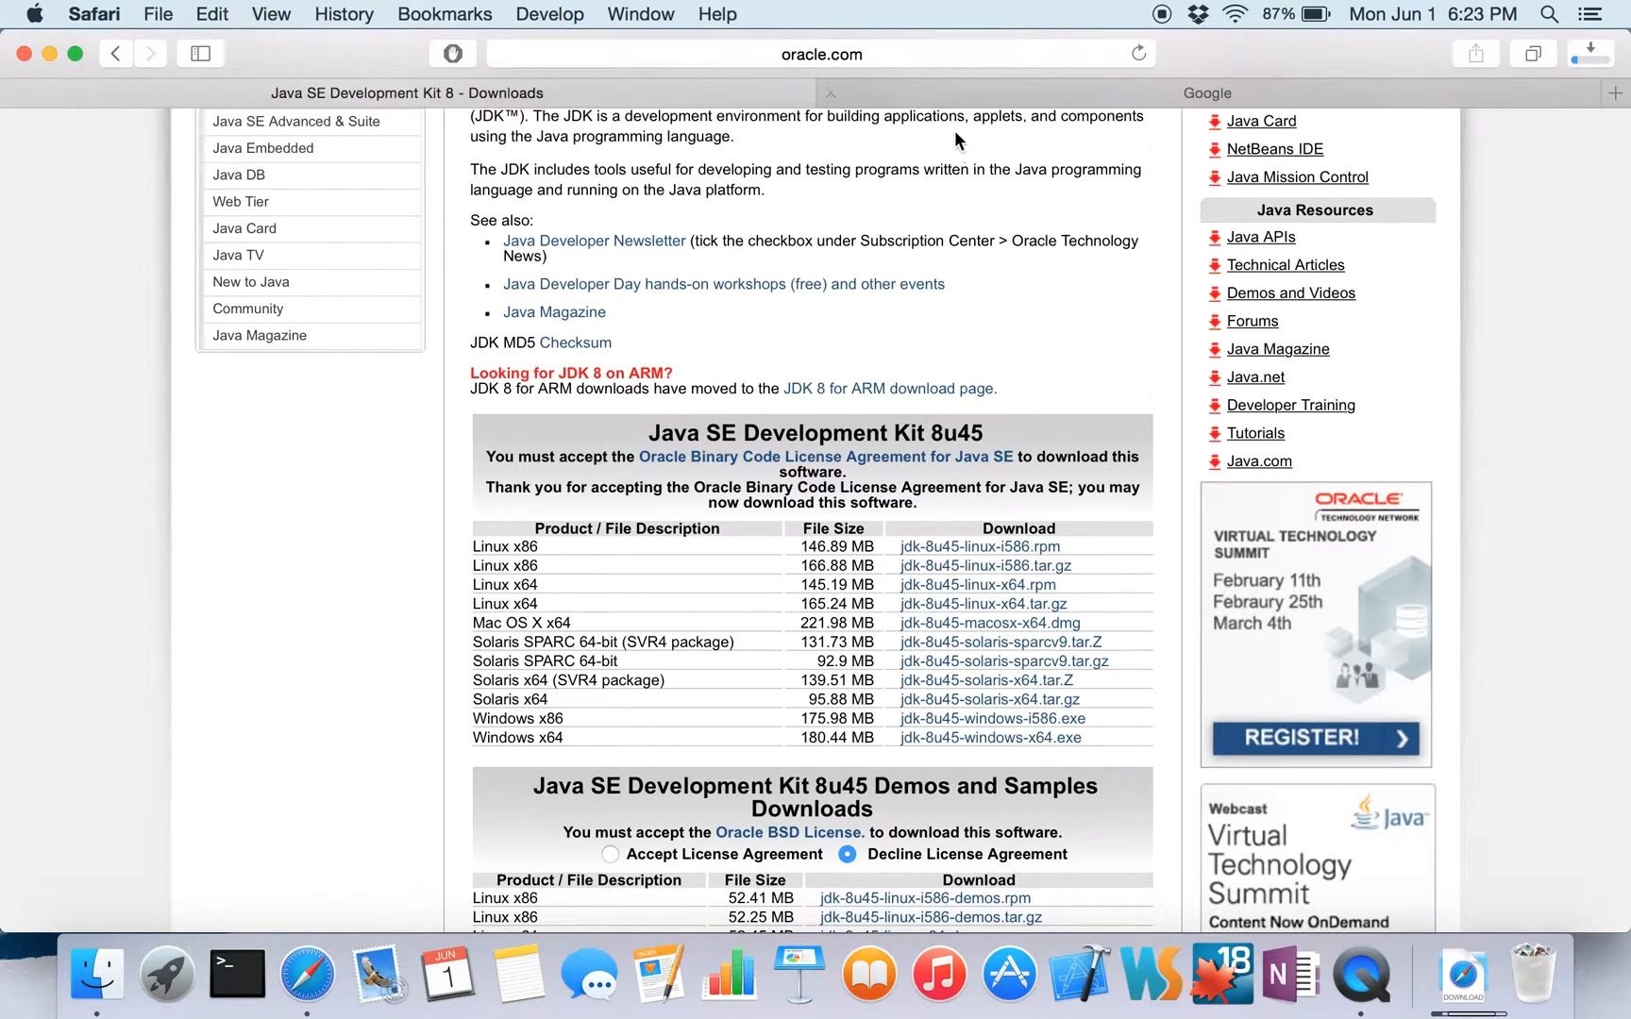
- Review the Java SE Development Kit 8u45 platform downloads, the license text and the page's introduction
{"action": "left_click", "coordinate": [927, 90]}
{"action": "left_click", "coordinate": [743, 100]}
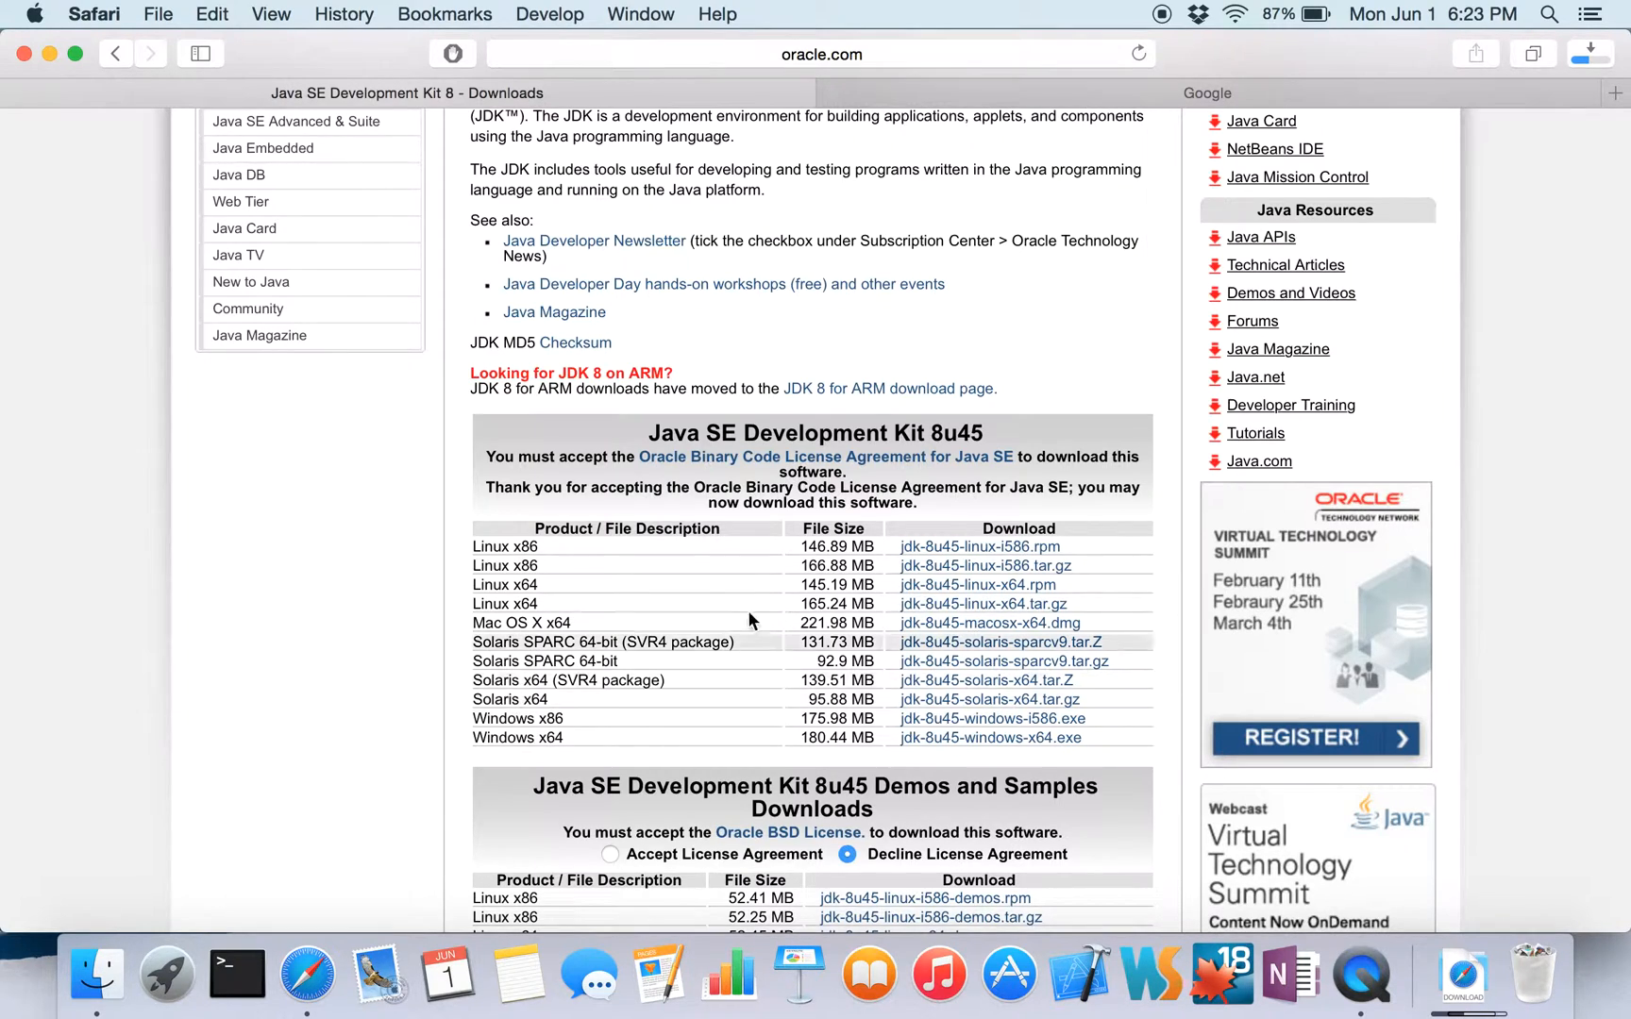
{"action": "left_click_drag", "start_coordinate": [507, 434], "coordinate": [607, 781]}
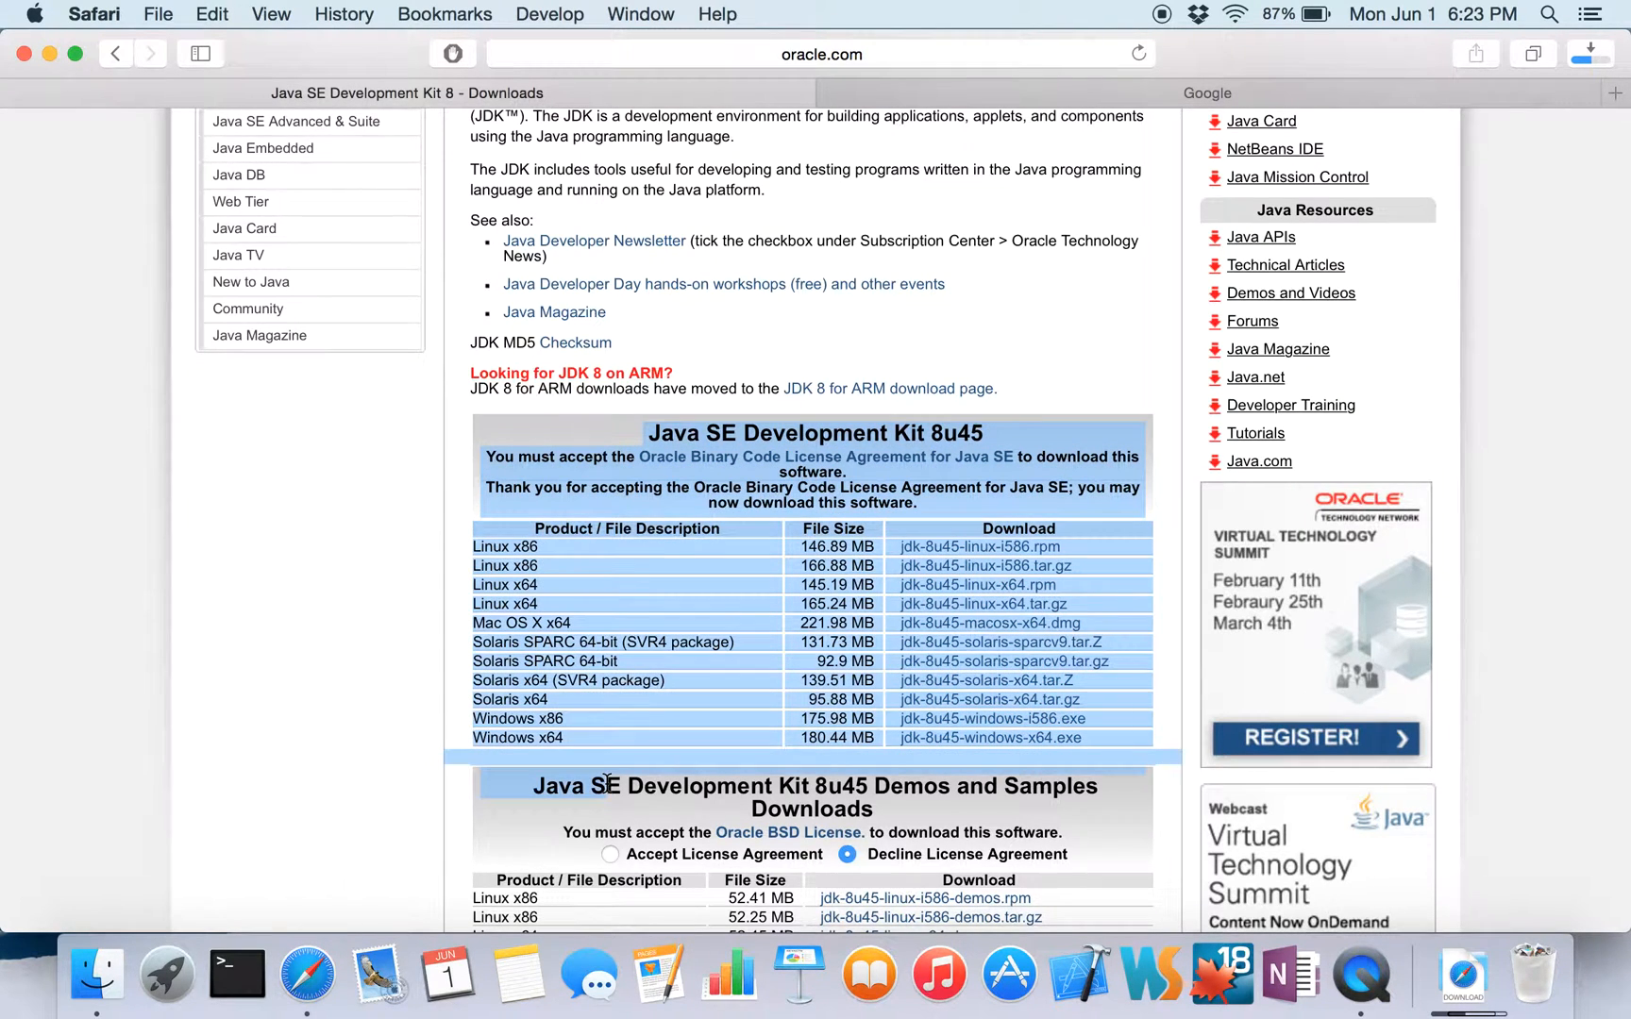
{"action": "left_click_drag", "start_coordinate": [623, 445], "coordinate": [755, 751]}
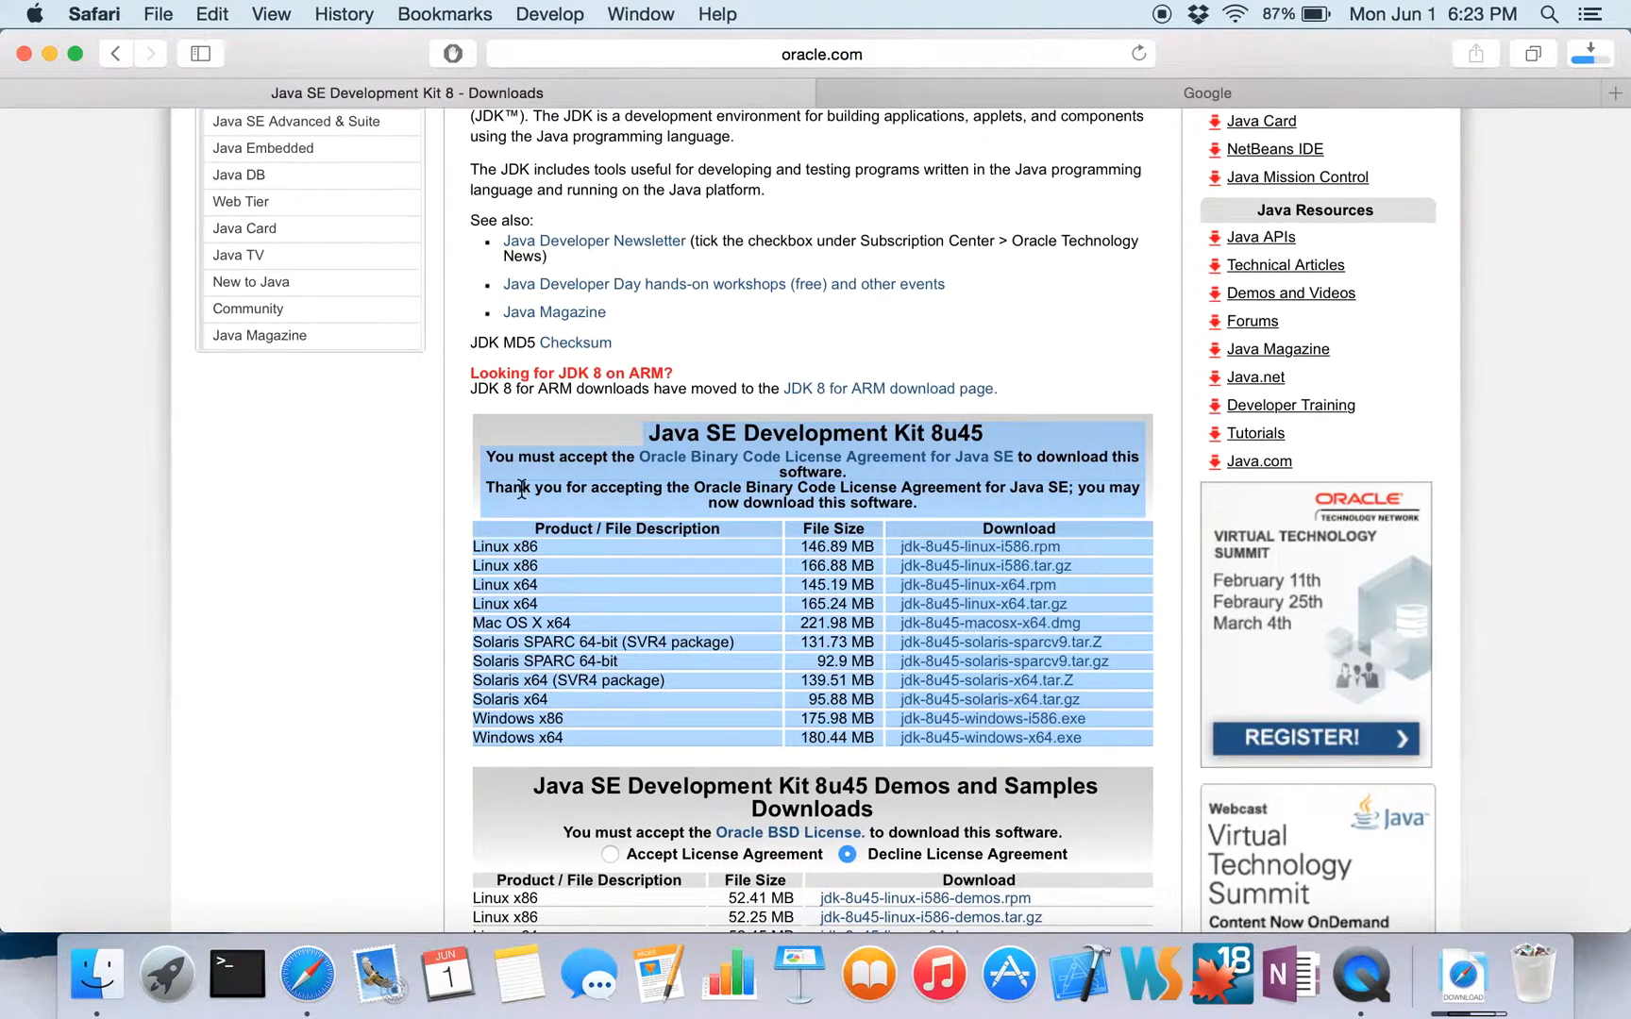
{"action": "scroll", "coordinate": [529, 471], "scroll_direction": "up", "scroll_amount": 5}
{"action": "left_click_drag", "start_coordinate": [551, 293], "coordinate": [606, 338]}
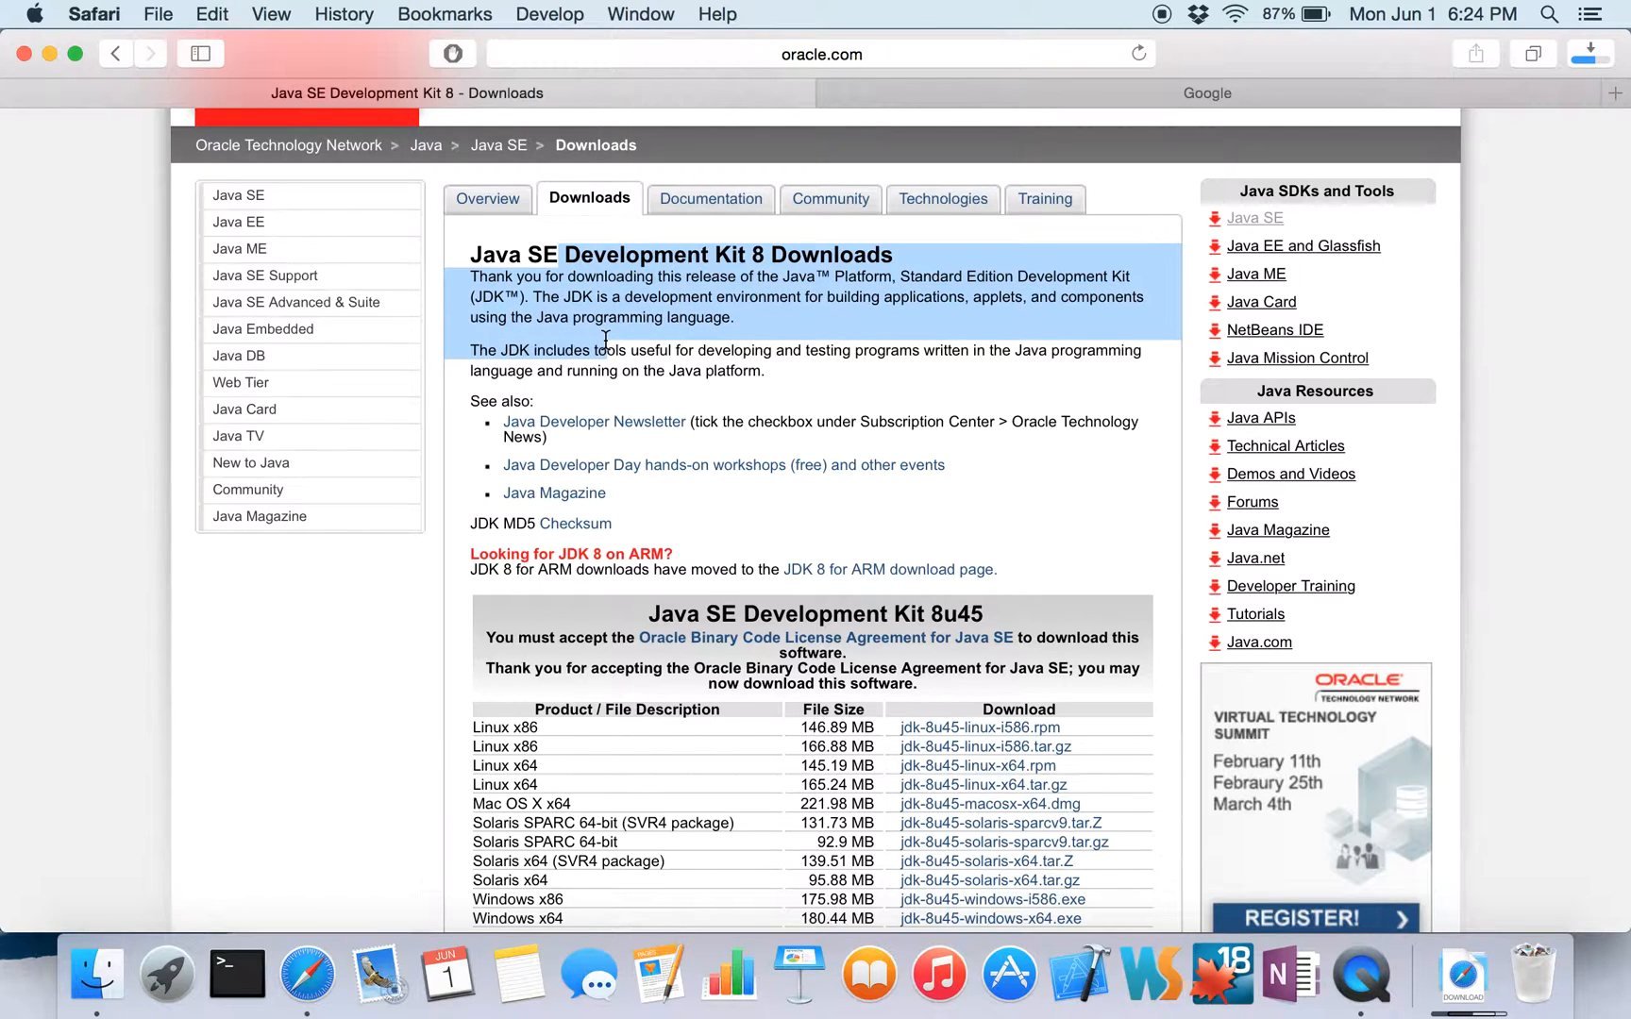
{"action": "left_click", "coordinate": [881, 309]}
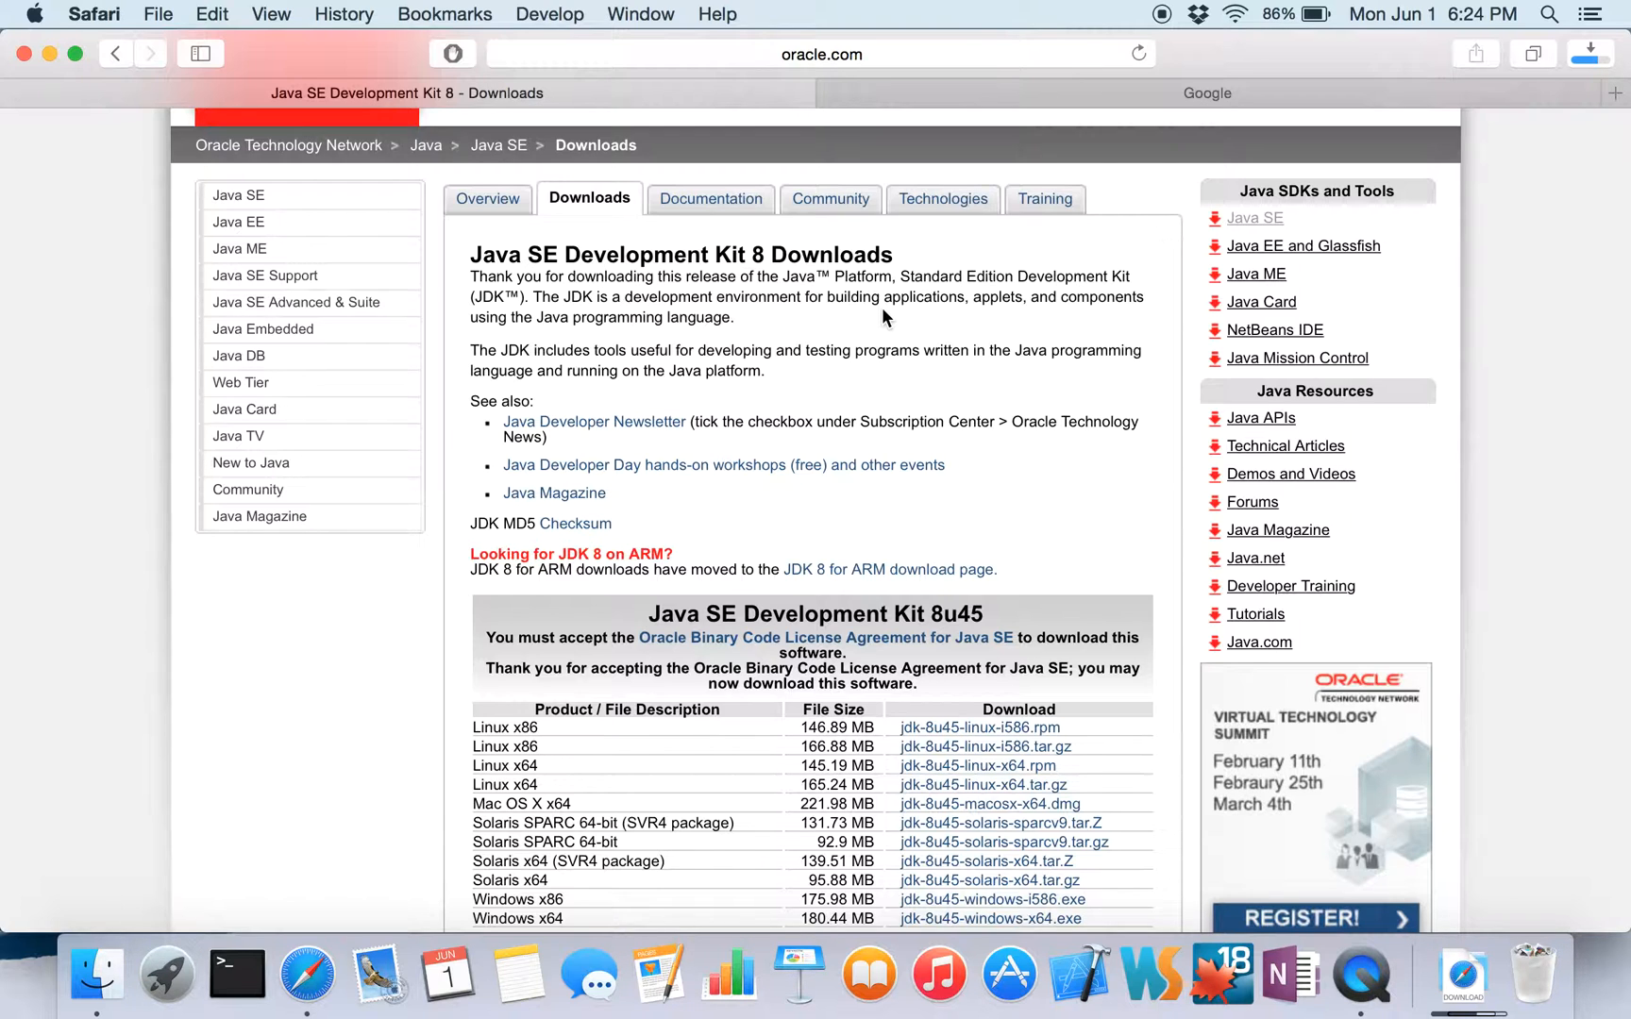
{"action": "scroll", "coordinate": [883, 310], "scroll_direction": "down", "scroll_amount": 5}
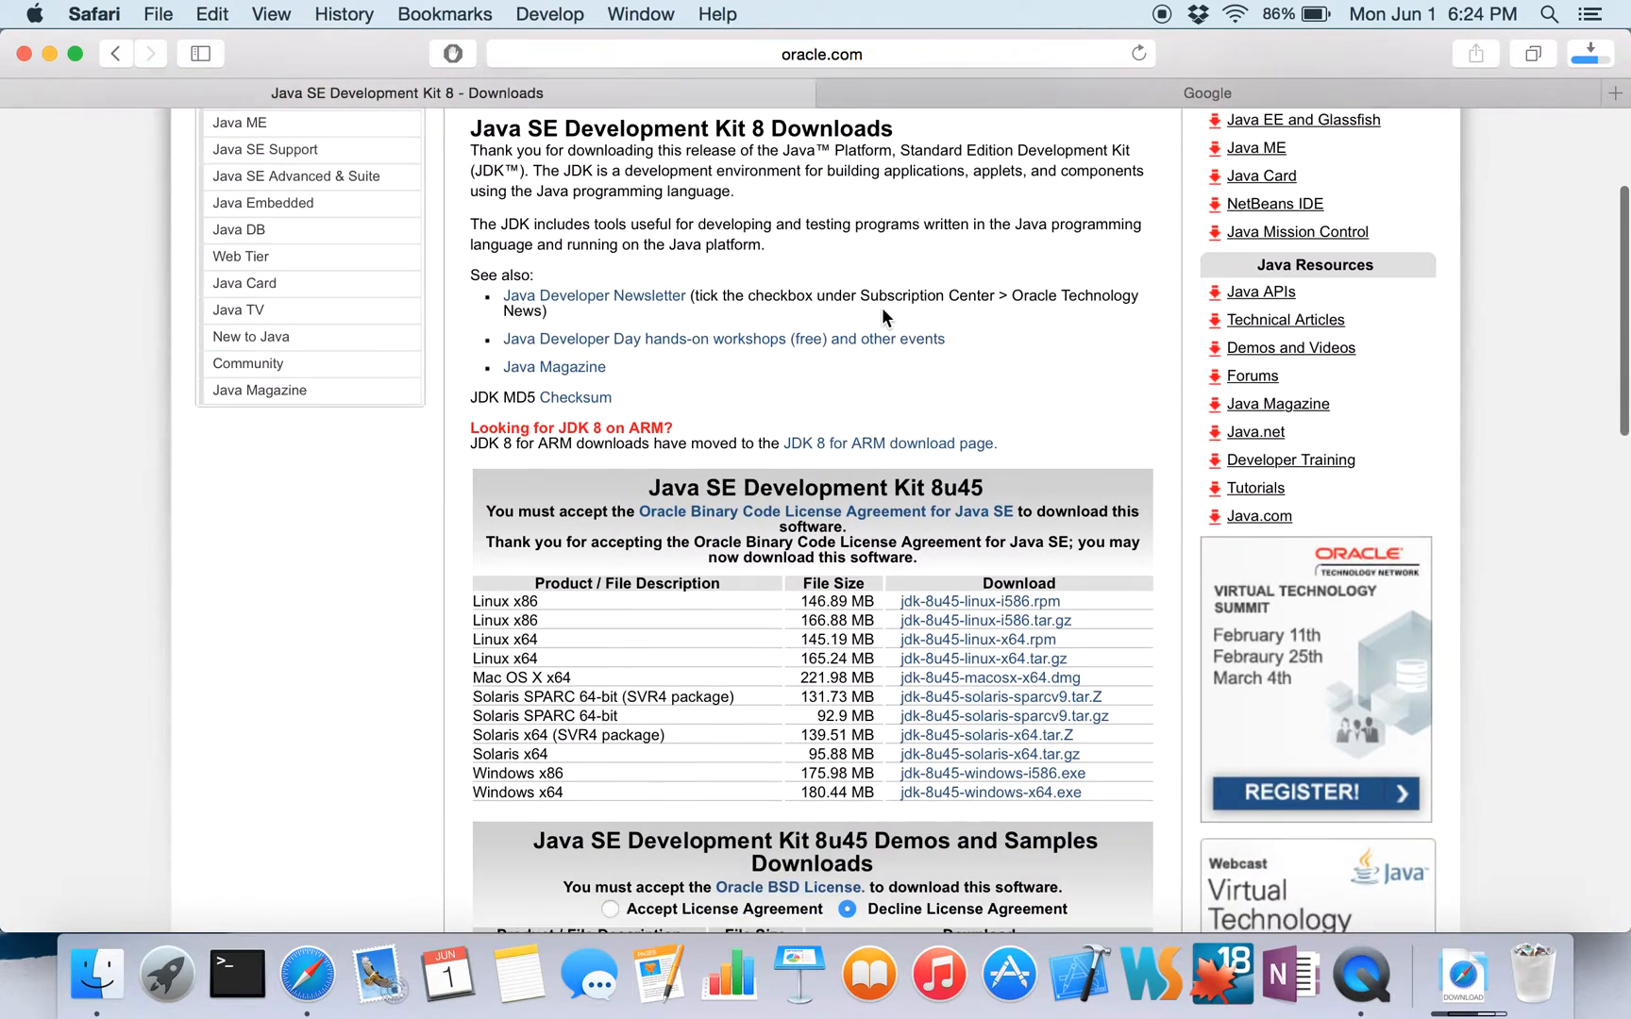
{"action": "scroll", "coordinate": [881, 312], "scroll_direction": "down", "scroll_amount": 2}
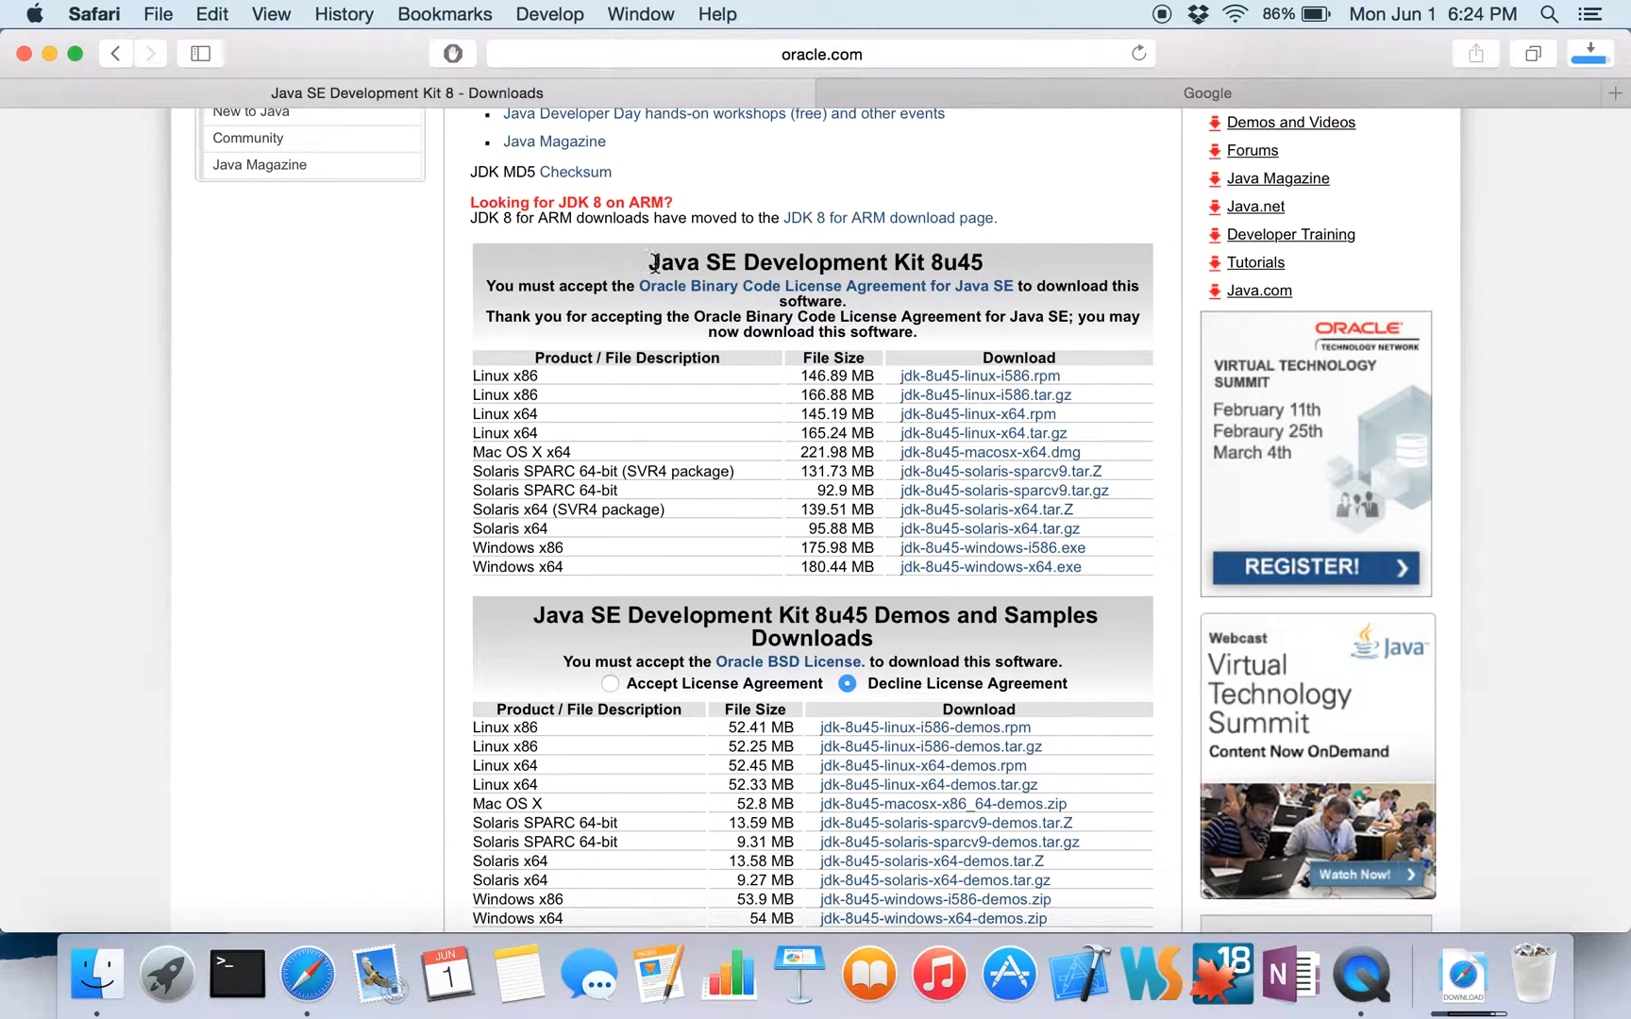
{"action": "left_click_drag", "start_coordinate": [648, 262], "coordinate": [906, 328]}
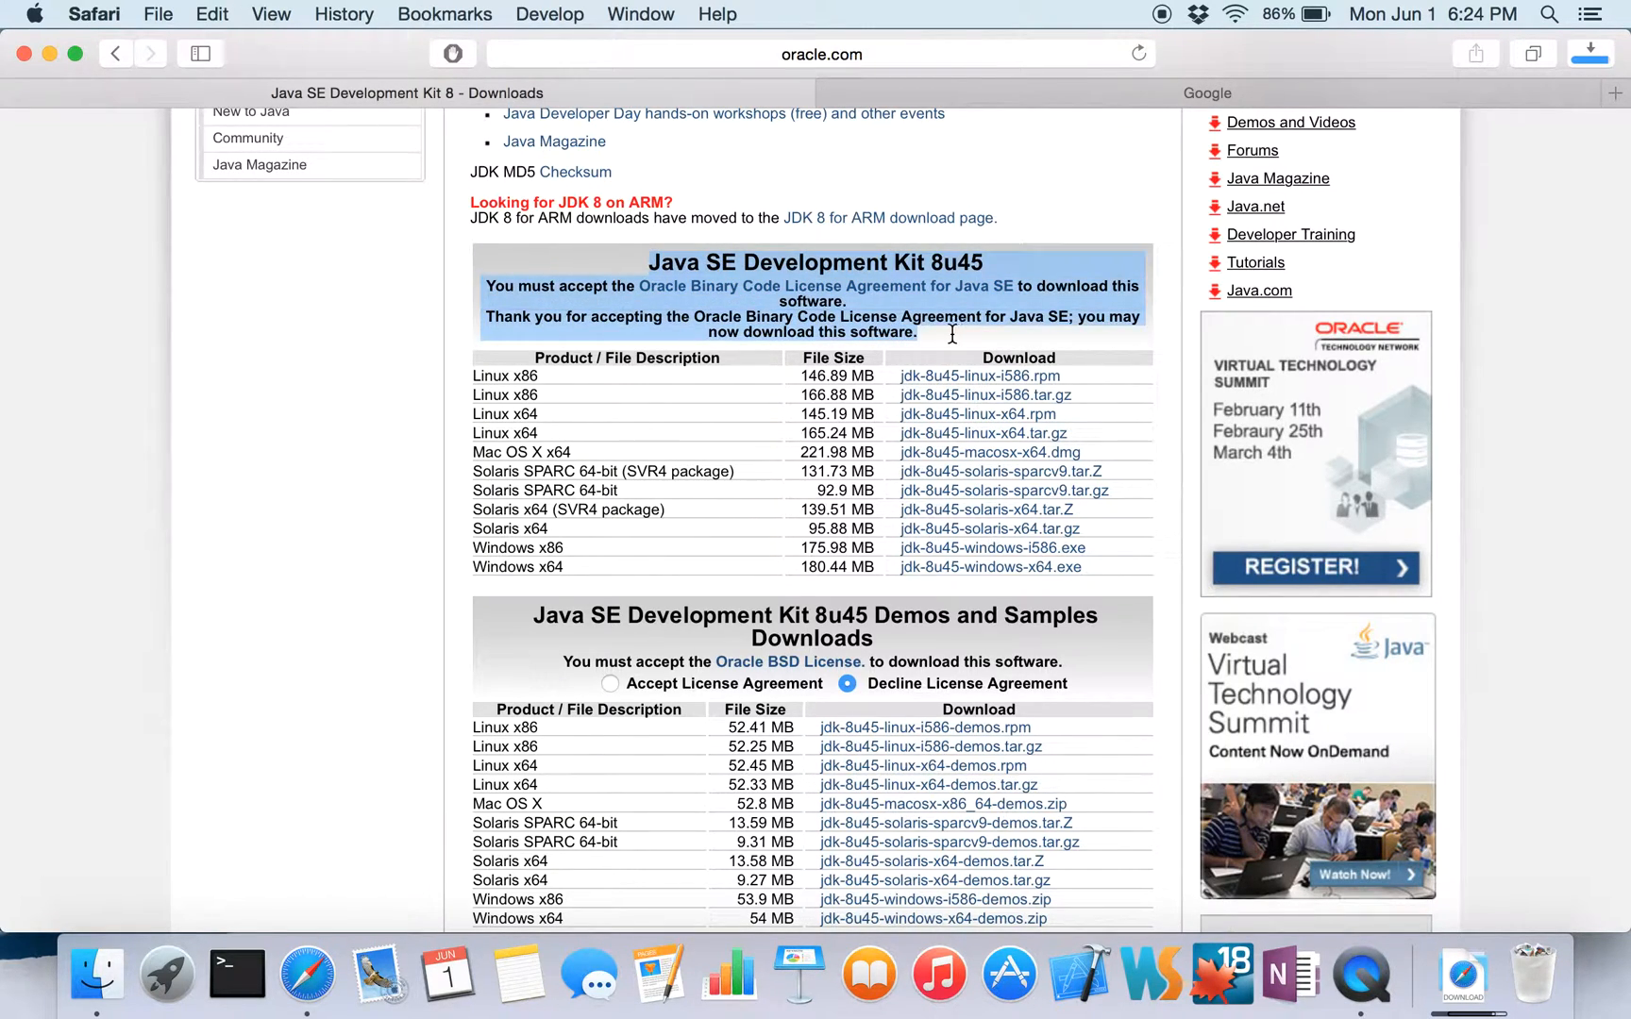
{"action": "left_click", "coordinate": [952, 333]}
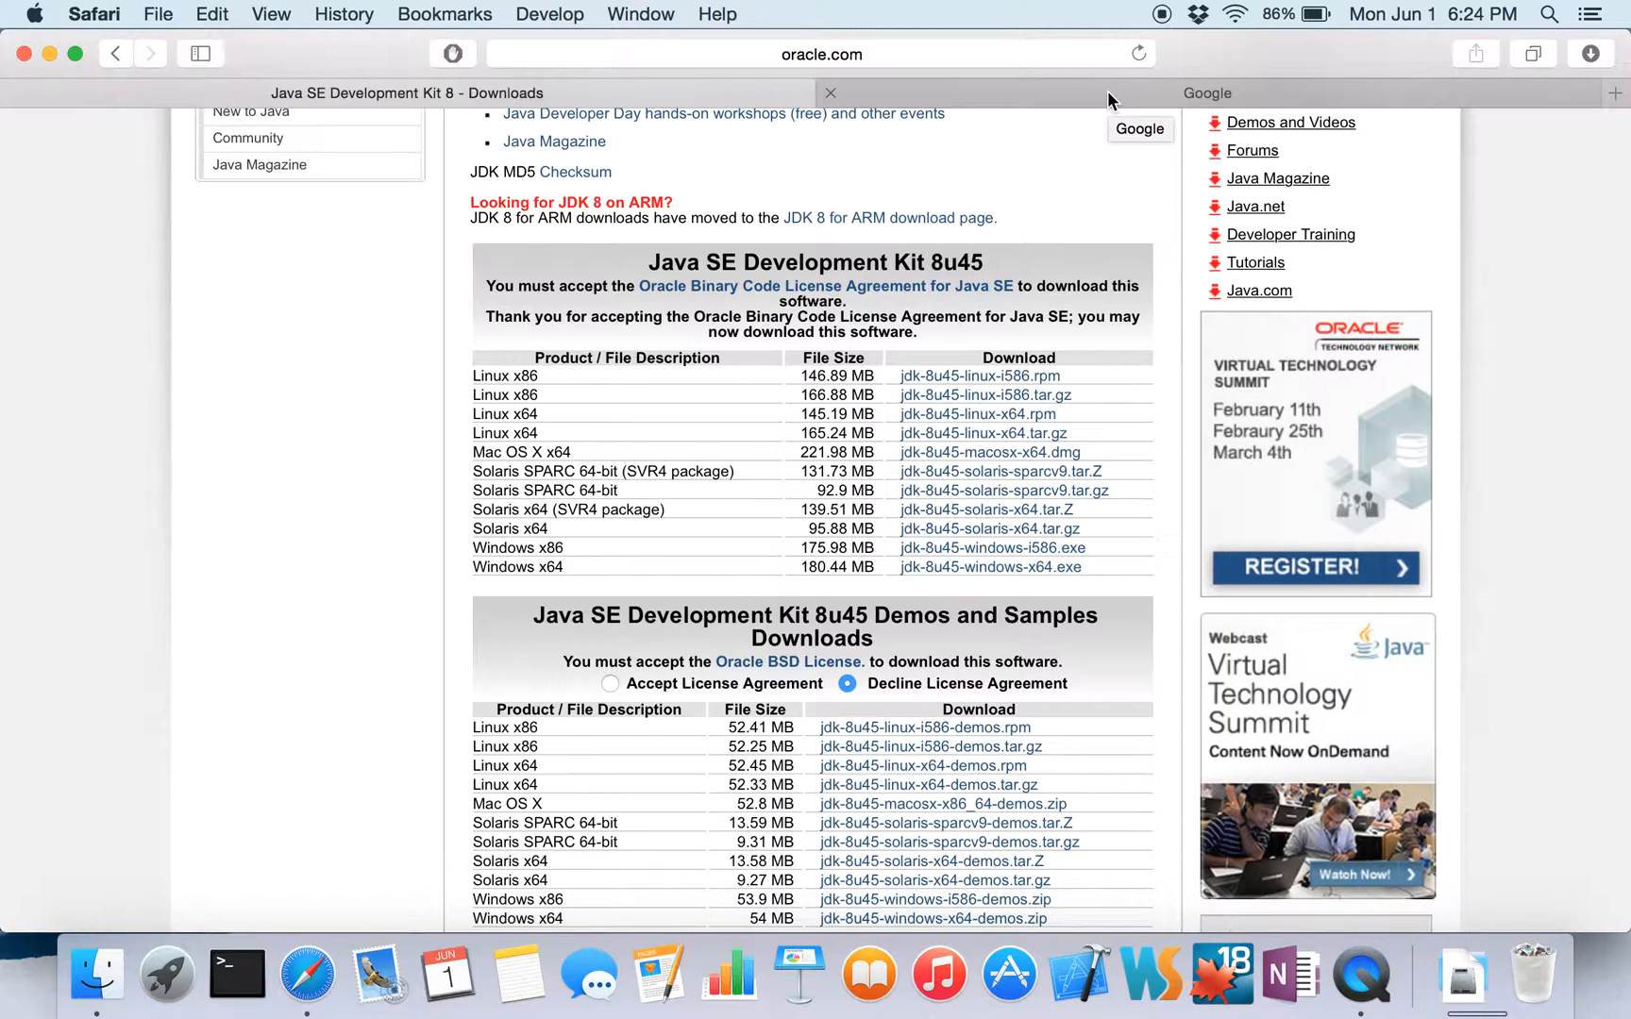
- Load the eclipse.org website in place of the remaining Google page
{"action": "left_click", "coordinate": [1107, 90]}
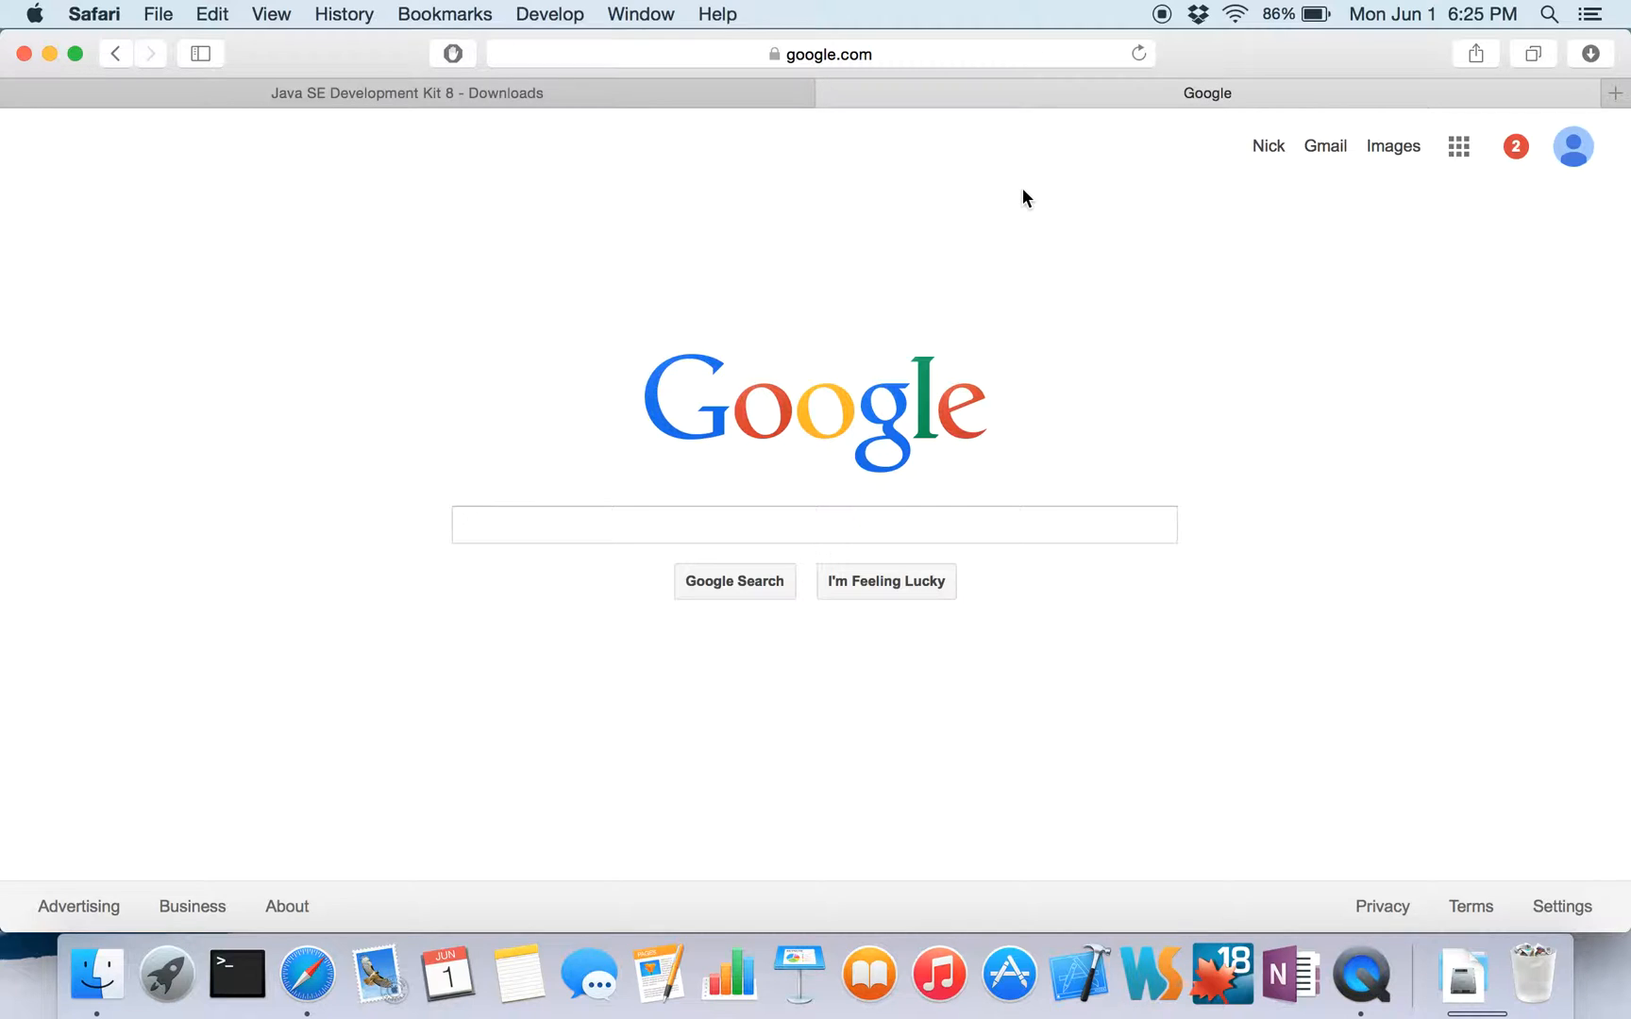
{"action": "left_click", "coordinate": [900, 52]}
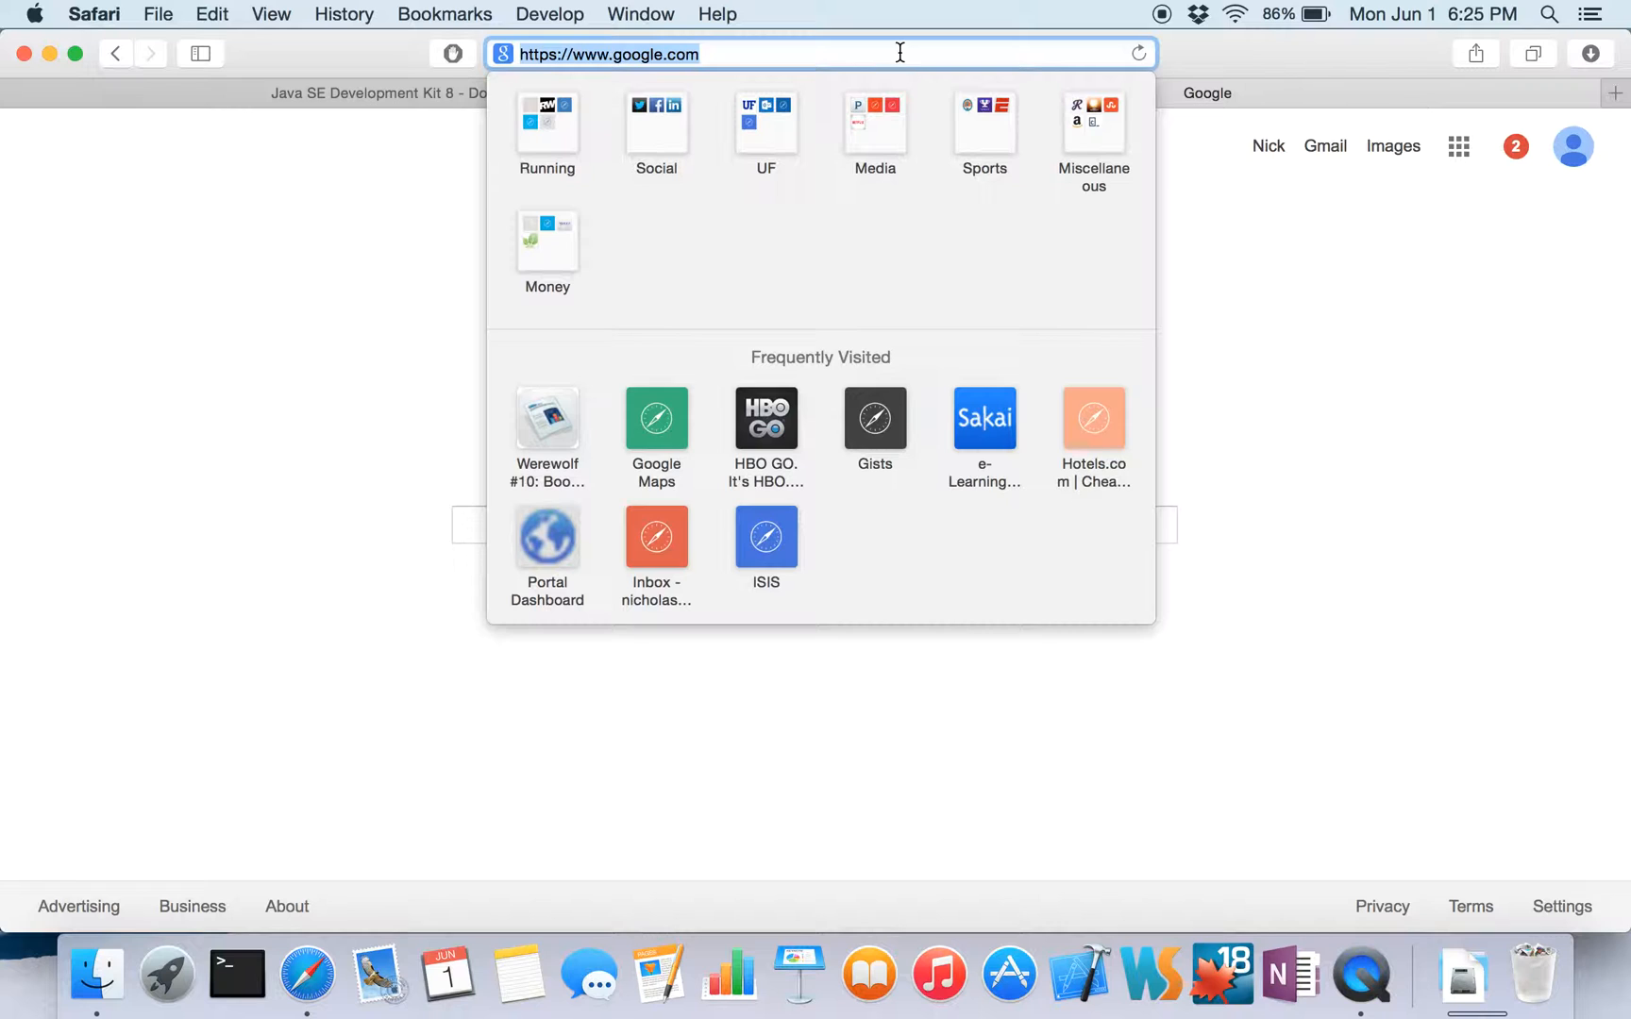
{"action": "type", "text": "eclipse.org"}
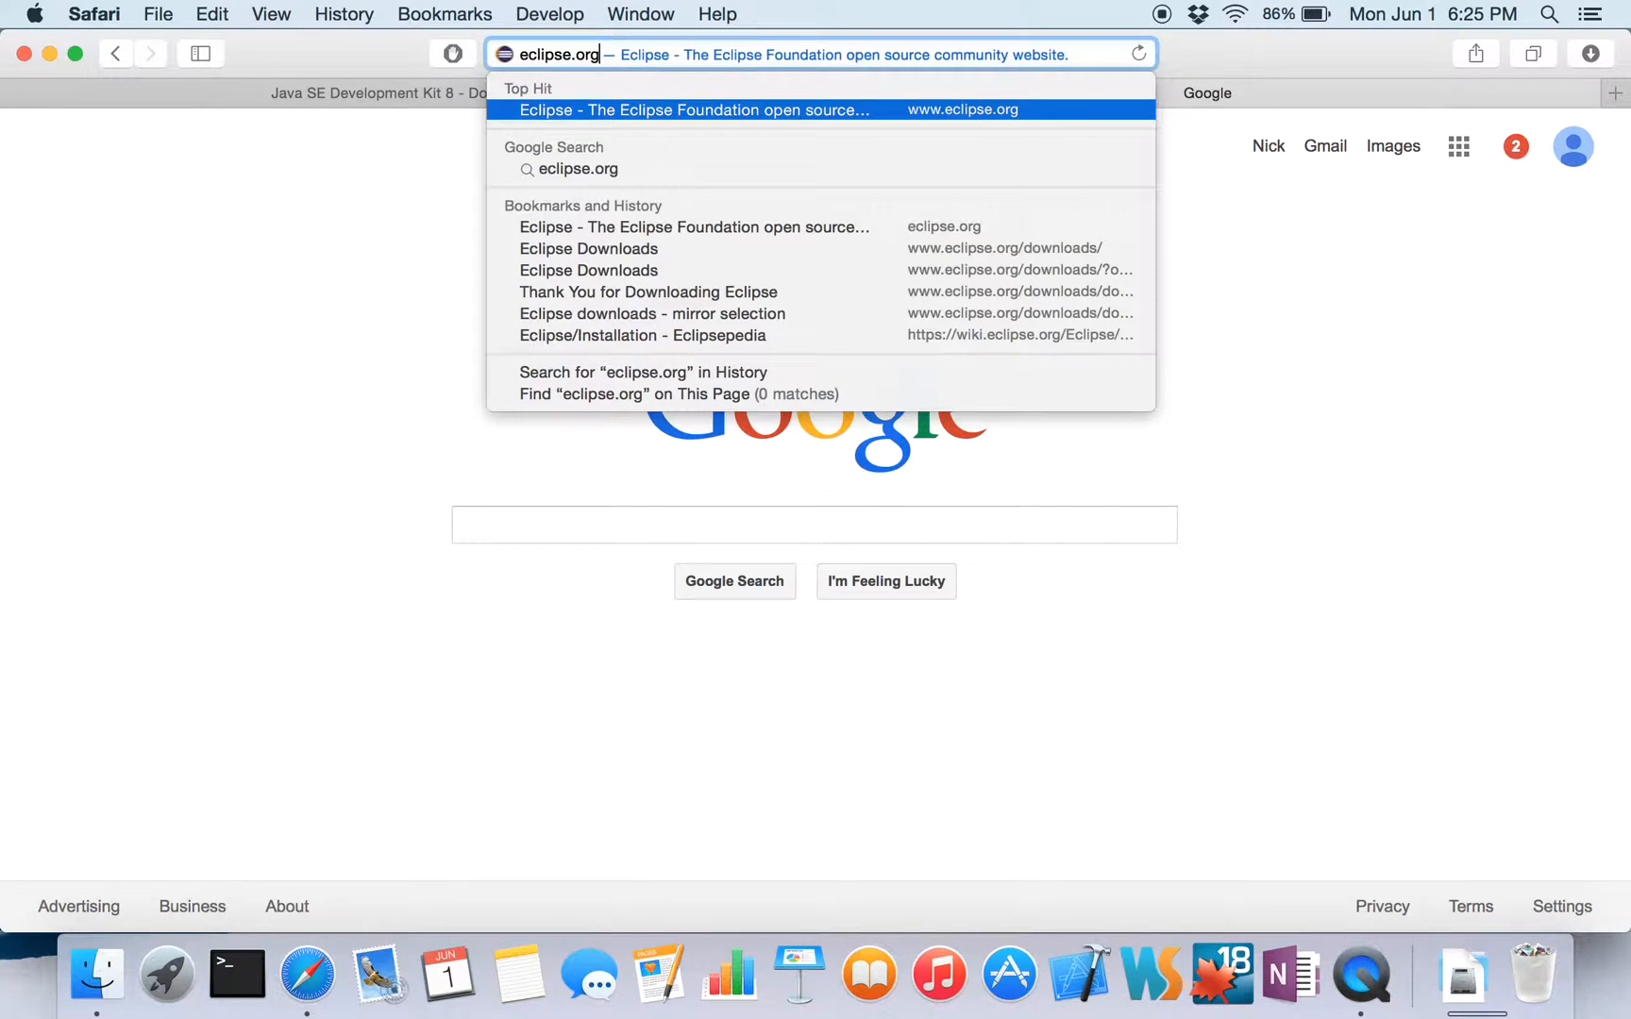
{"action": "key", "text": "Return"}
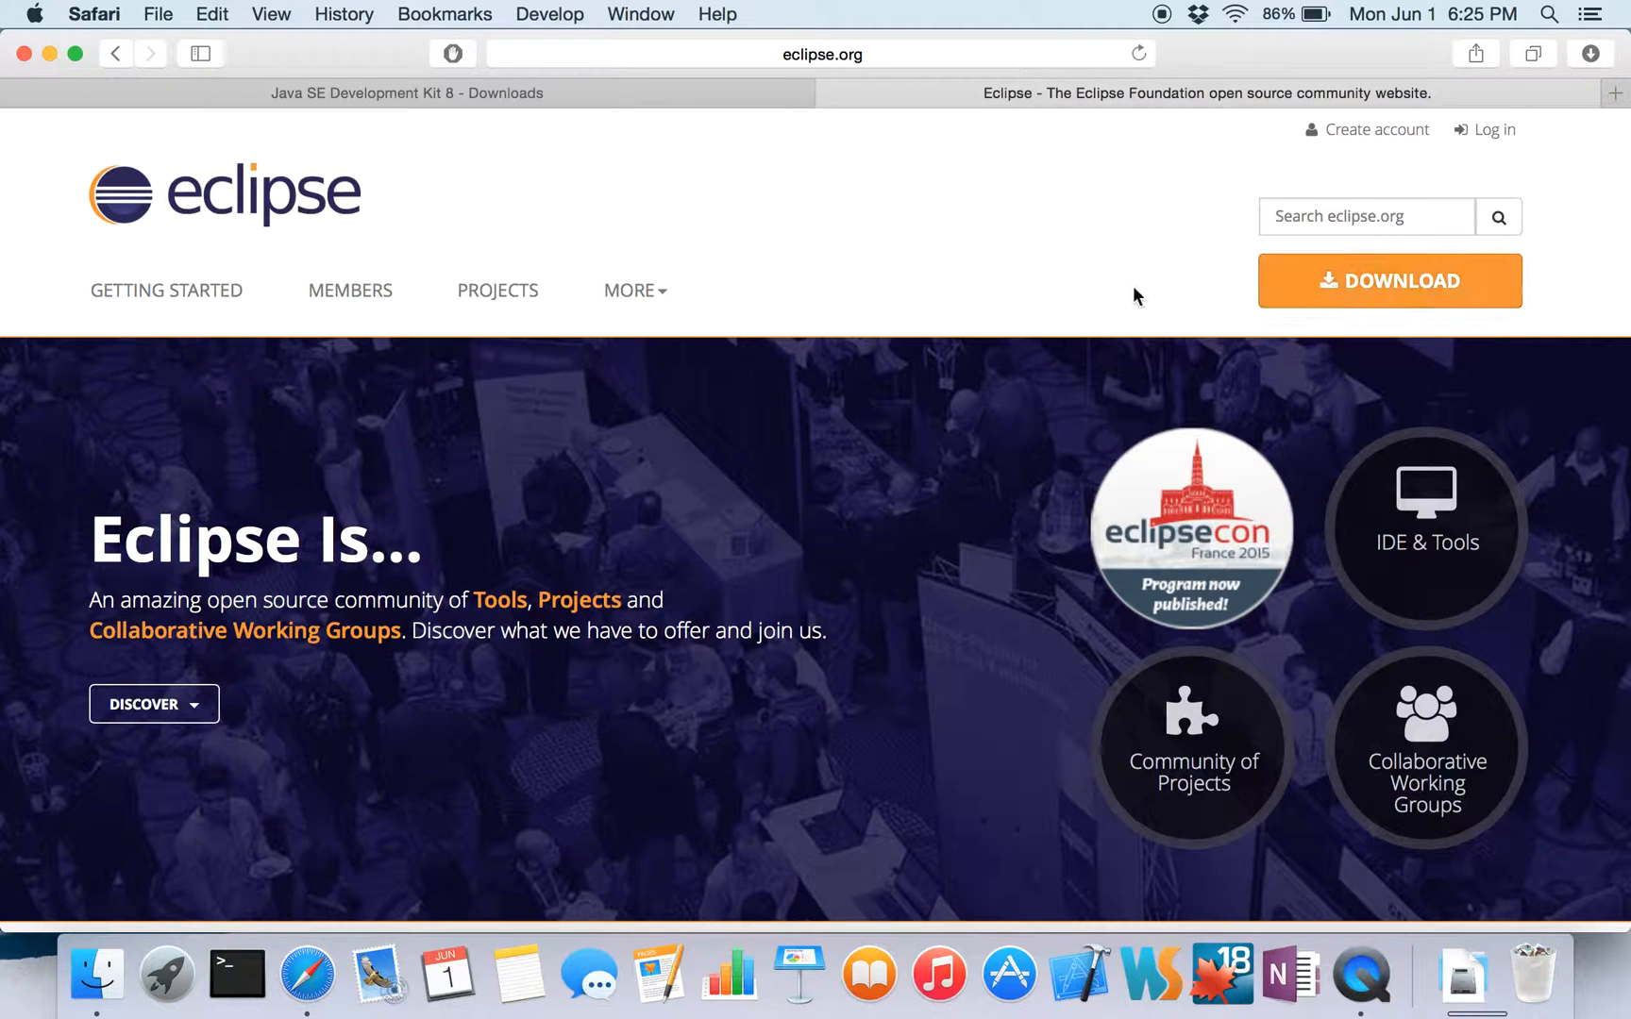
- Open the Eclipse downloads page and look over the Eclipse IDE for Java Developers package
{"action": "left_click", "coordinate": [1324, 298]}
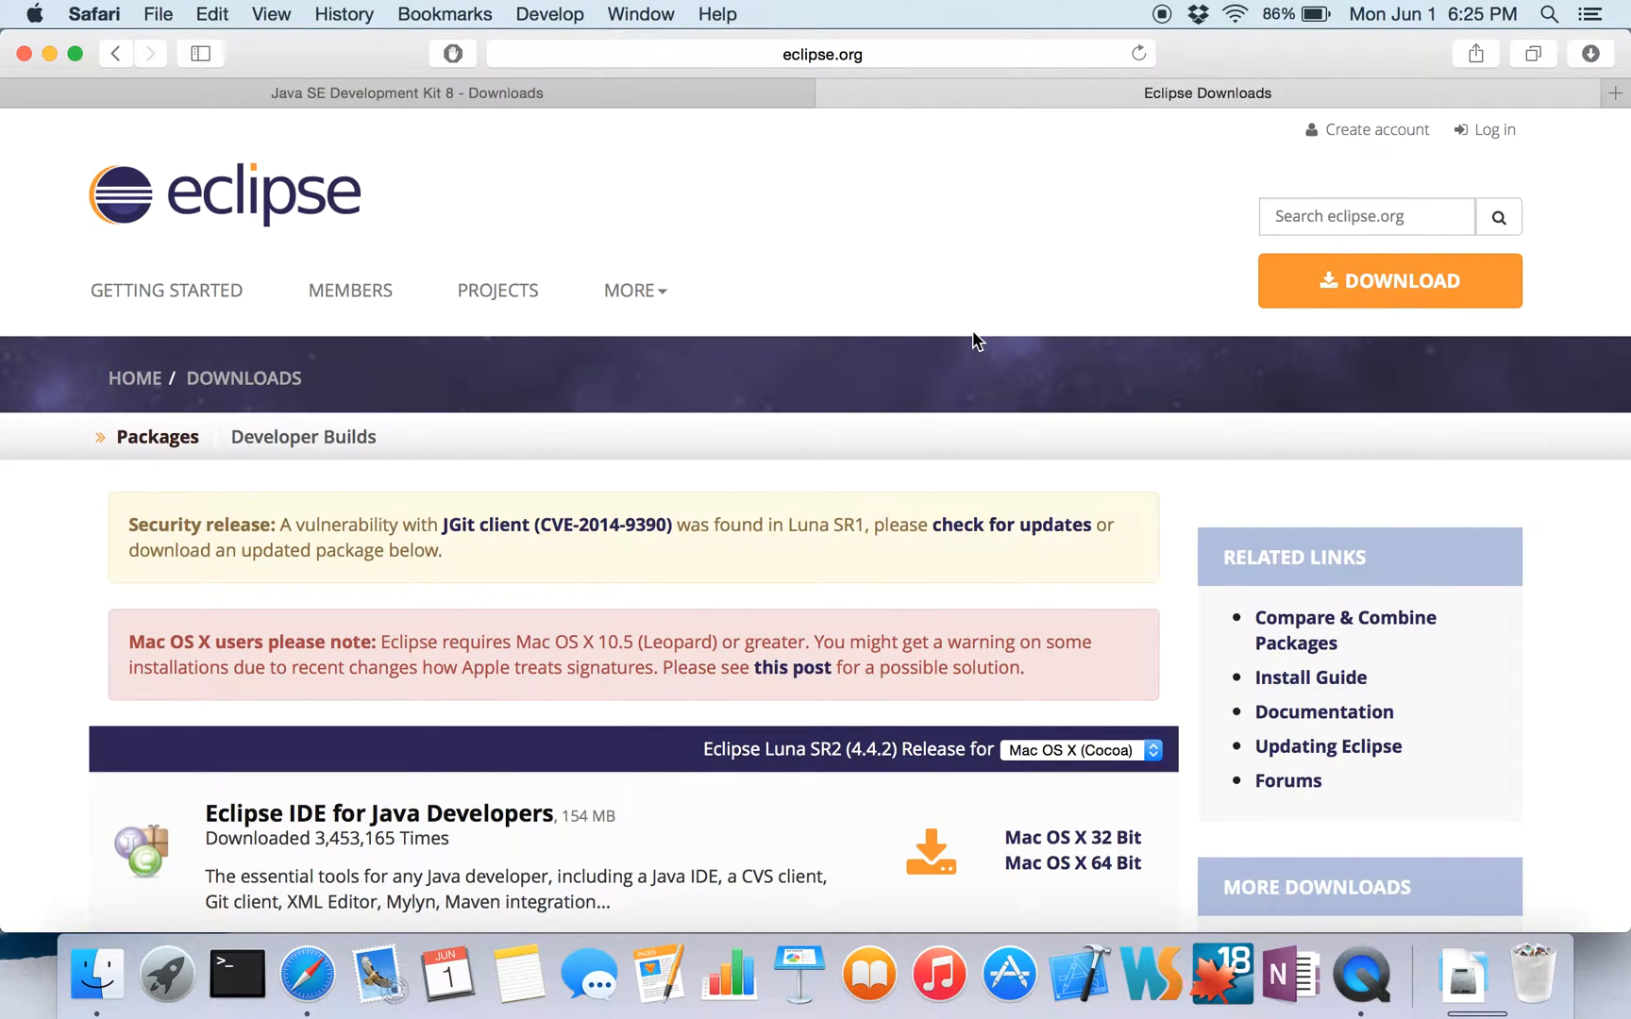
{"action": "scroll", "coordinate": [635, 443], "scroll_direction": "down", "scroll_amount": 5}
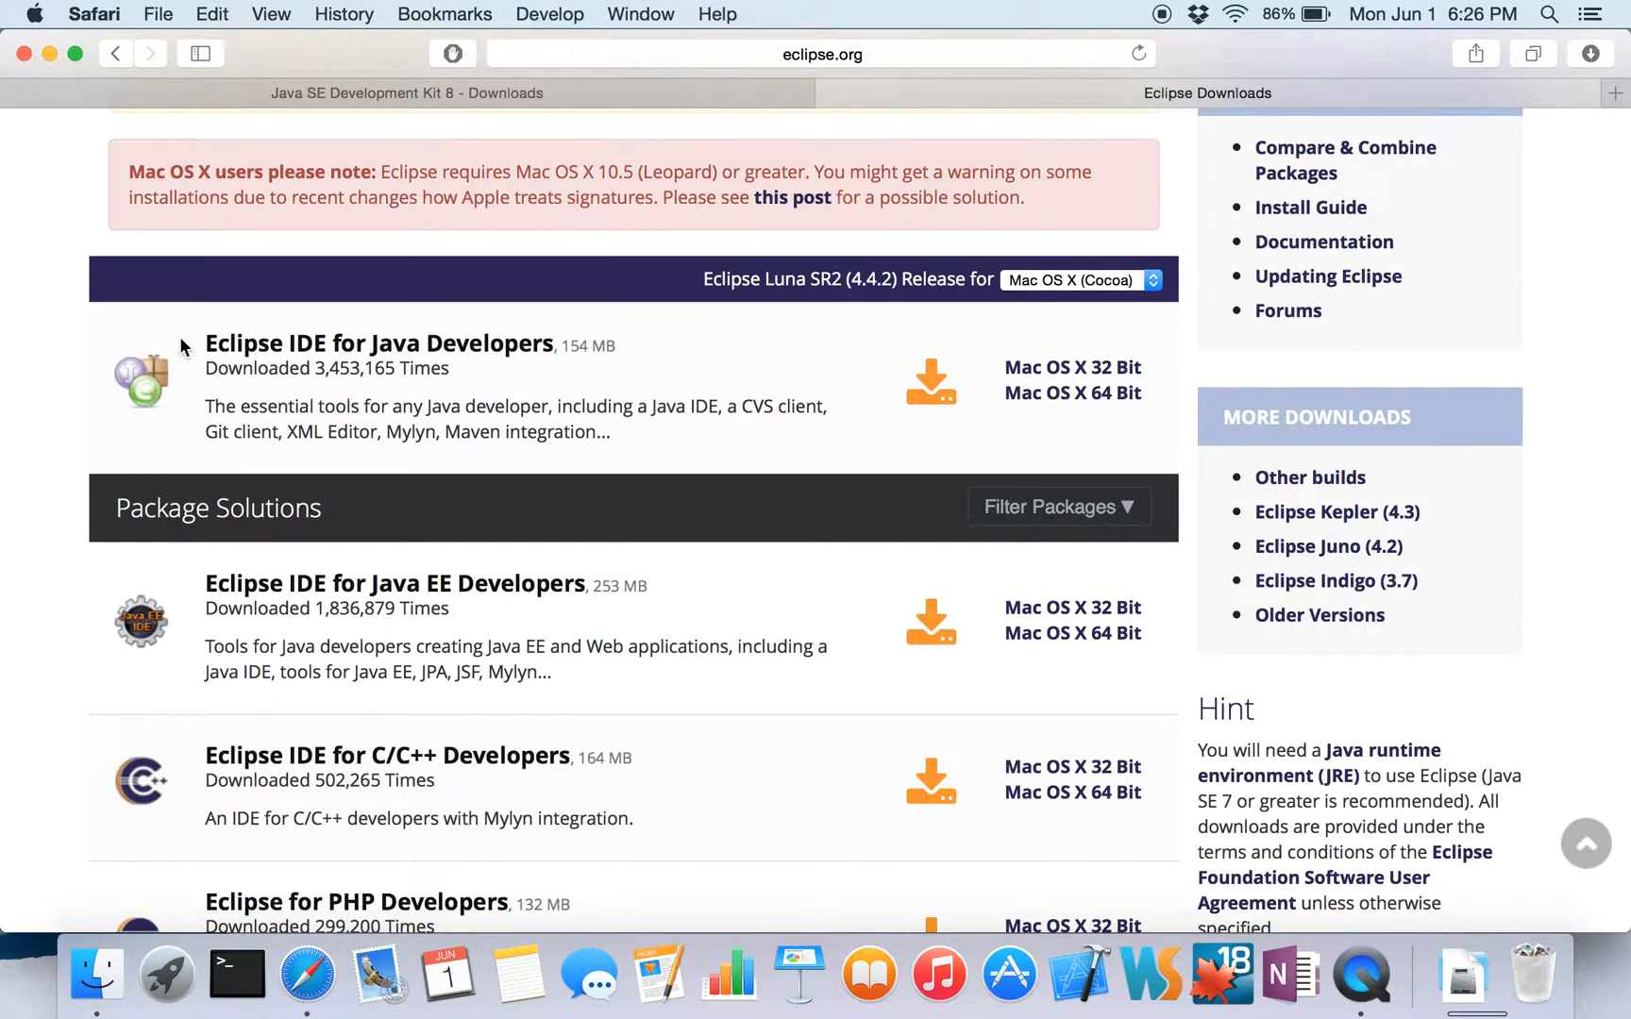
{"action": "left_click_drag", "start_coordinate": [179, 335], "coordinate": [645, 406]}
{"action": "left_click", "coordinate": [639, 413]}
{"action": "mouse_move", "coordinate": [1169, 414]}
{"action": "left_mouse_down"}
{"action": "mouse_move", "coordinate": [1082, 380]}
{"action": "mouse_move", "coordinate": [924, 361]}
{"action": "mouse_move", "coordinate": [1174, 405]}
{"action": "left_mouse_up"}
{"action": "scroll", "coordinate": [1112, 402], "scroll_direction": "up", "scroll_amount": 5}
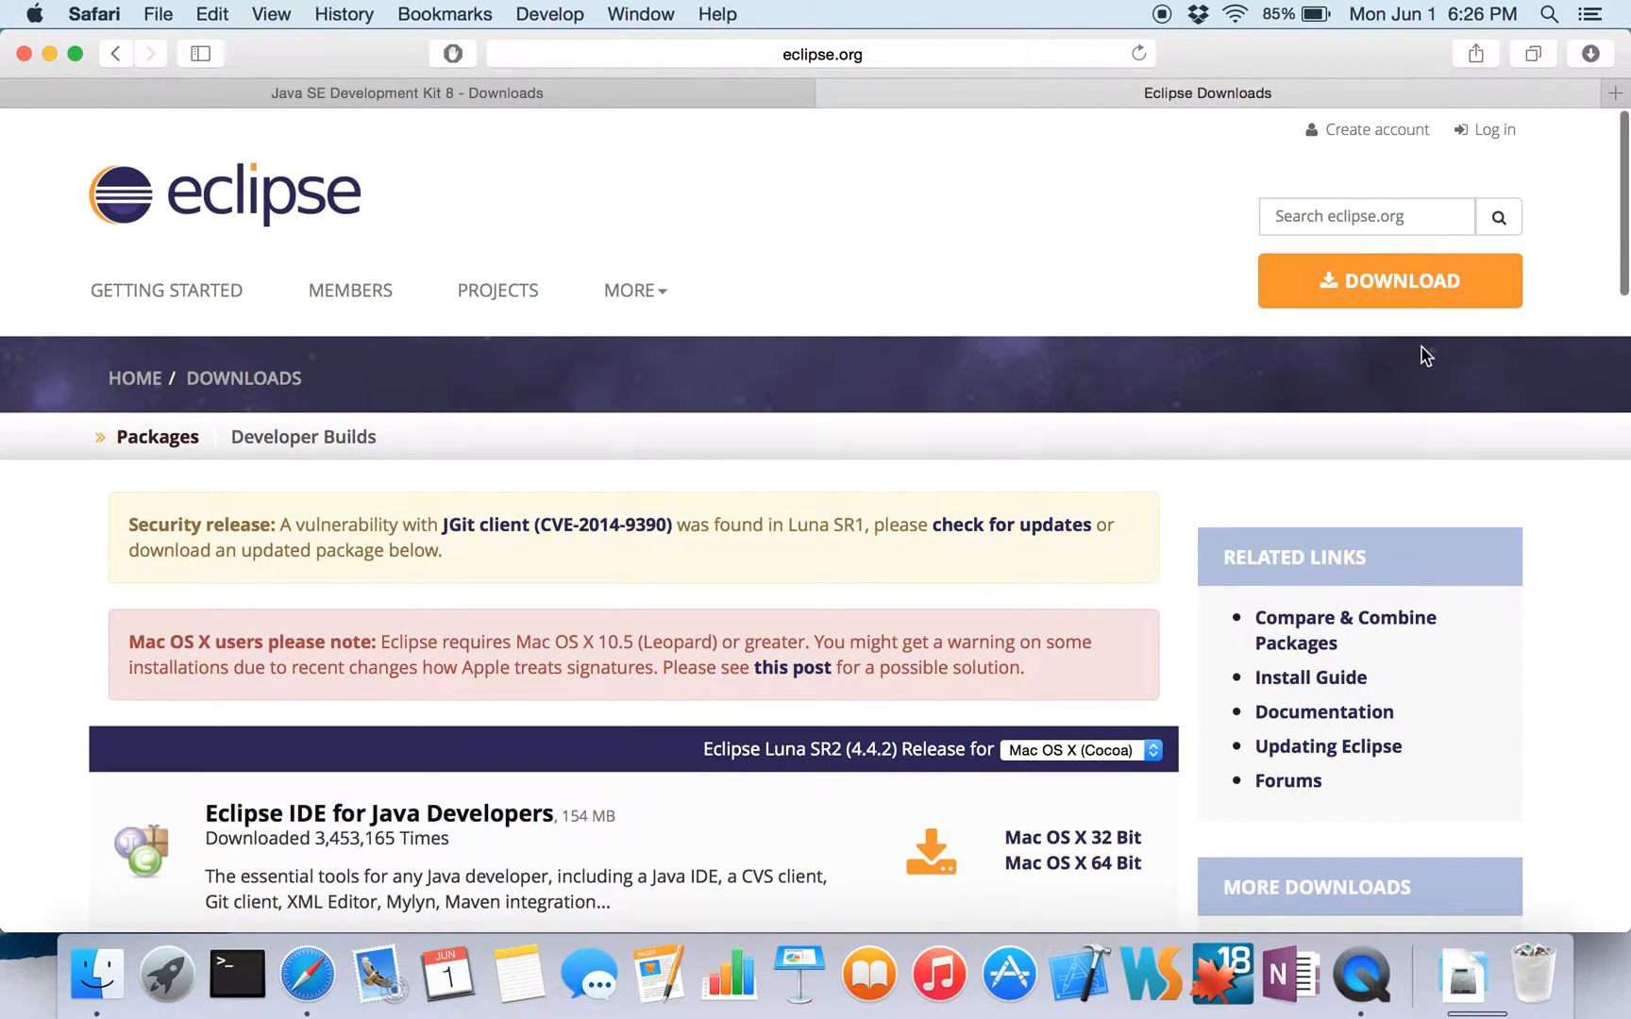
- Show the Eclipse Luna SR2 (4.4.2) packages for Windows, followed by those for Linux
{"action": "scroll", "coordinate": [1052, 564], "scroll_direction": "down", "scroll_amount": 3}
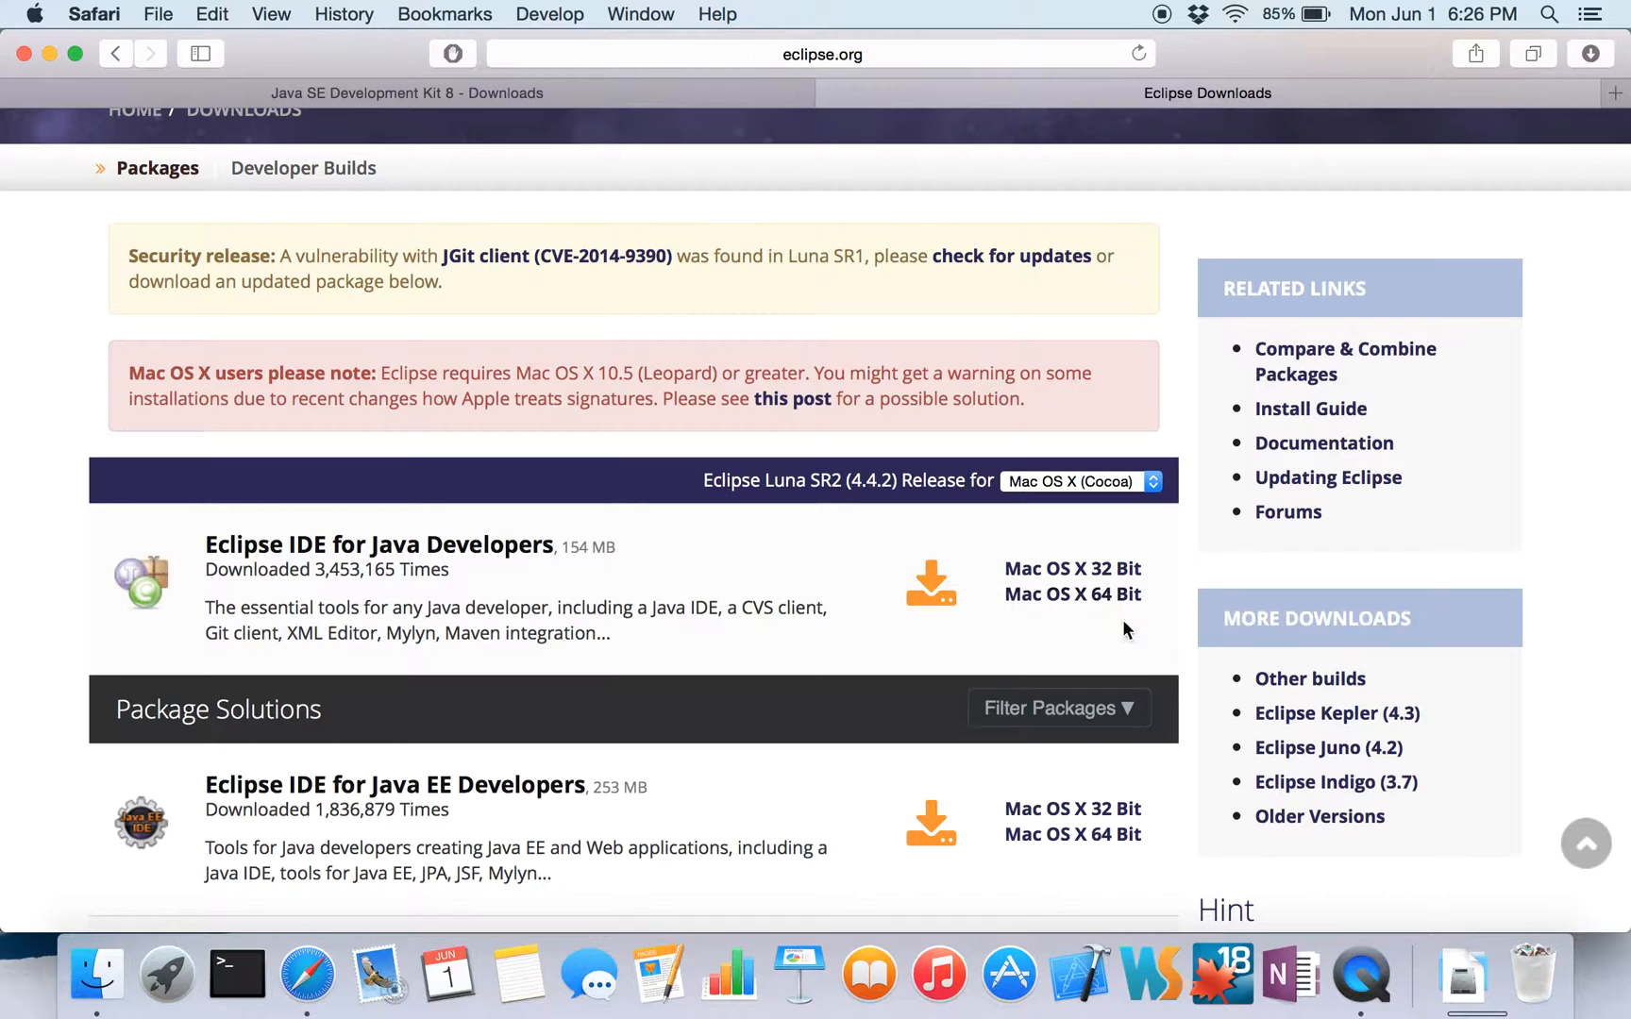
{"action": "left_click", "coordinate": [1132, 483]}
{"action": "left_click", "coordinate": [1133, 438]}
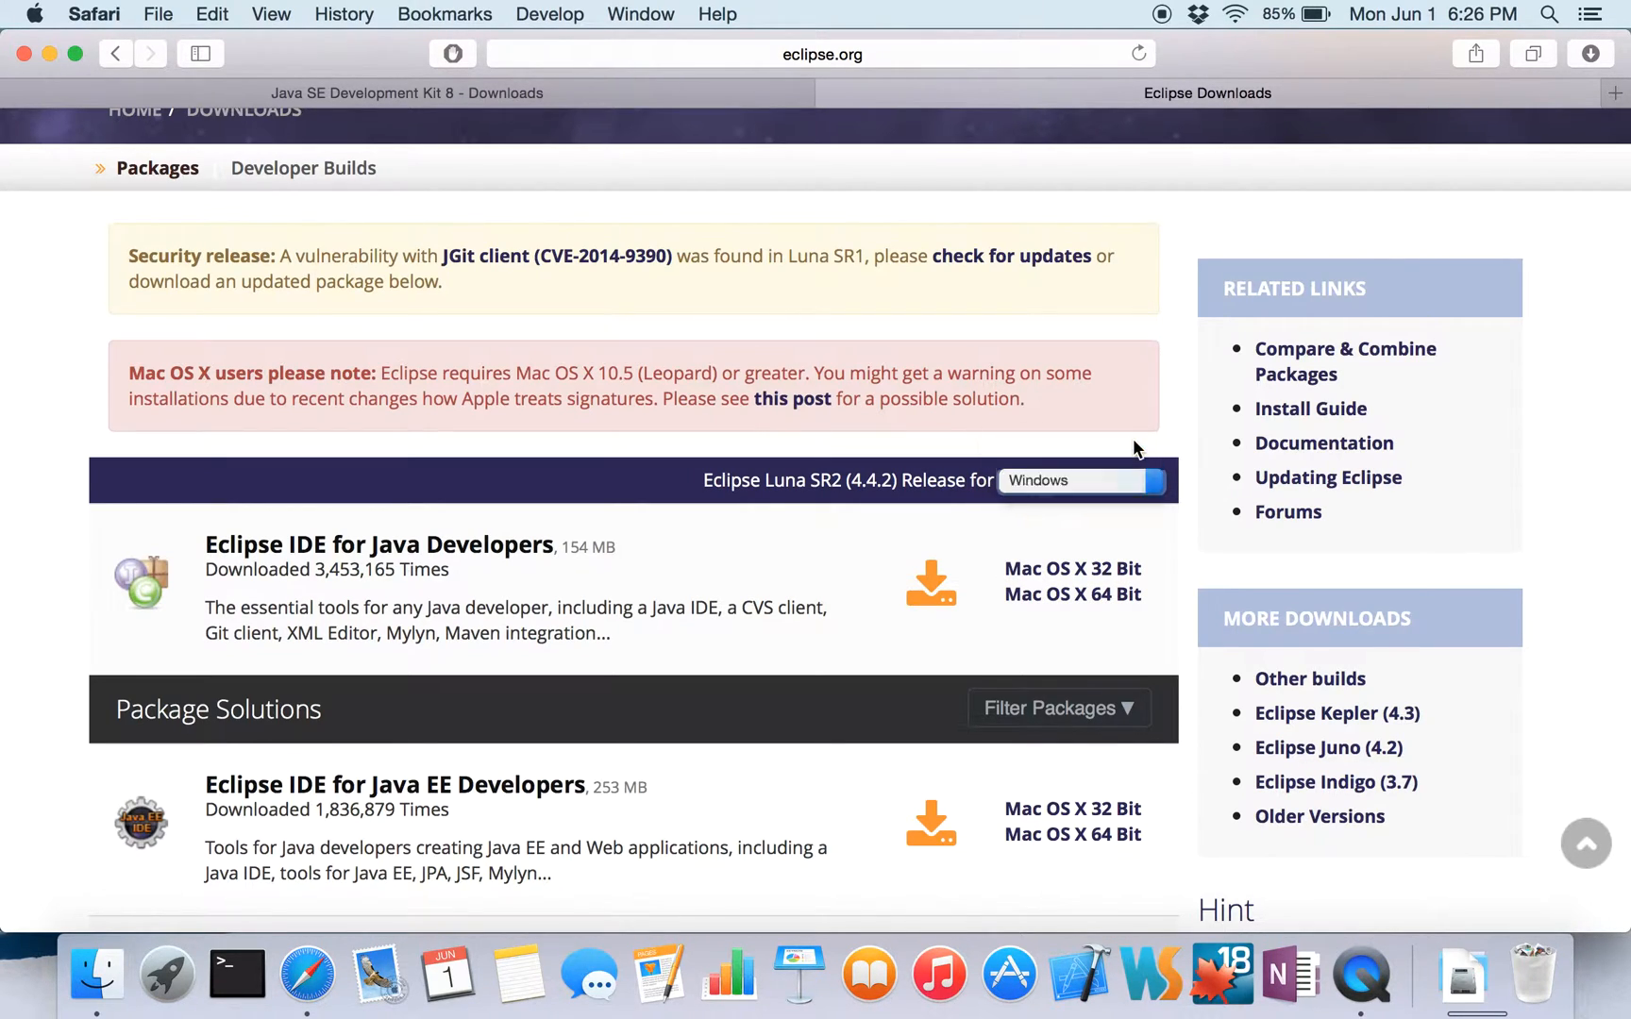
{"action": "scroll", "coordinate": [868, 526], "scroll_direction": "down", "scroll_amount": 3}
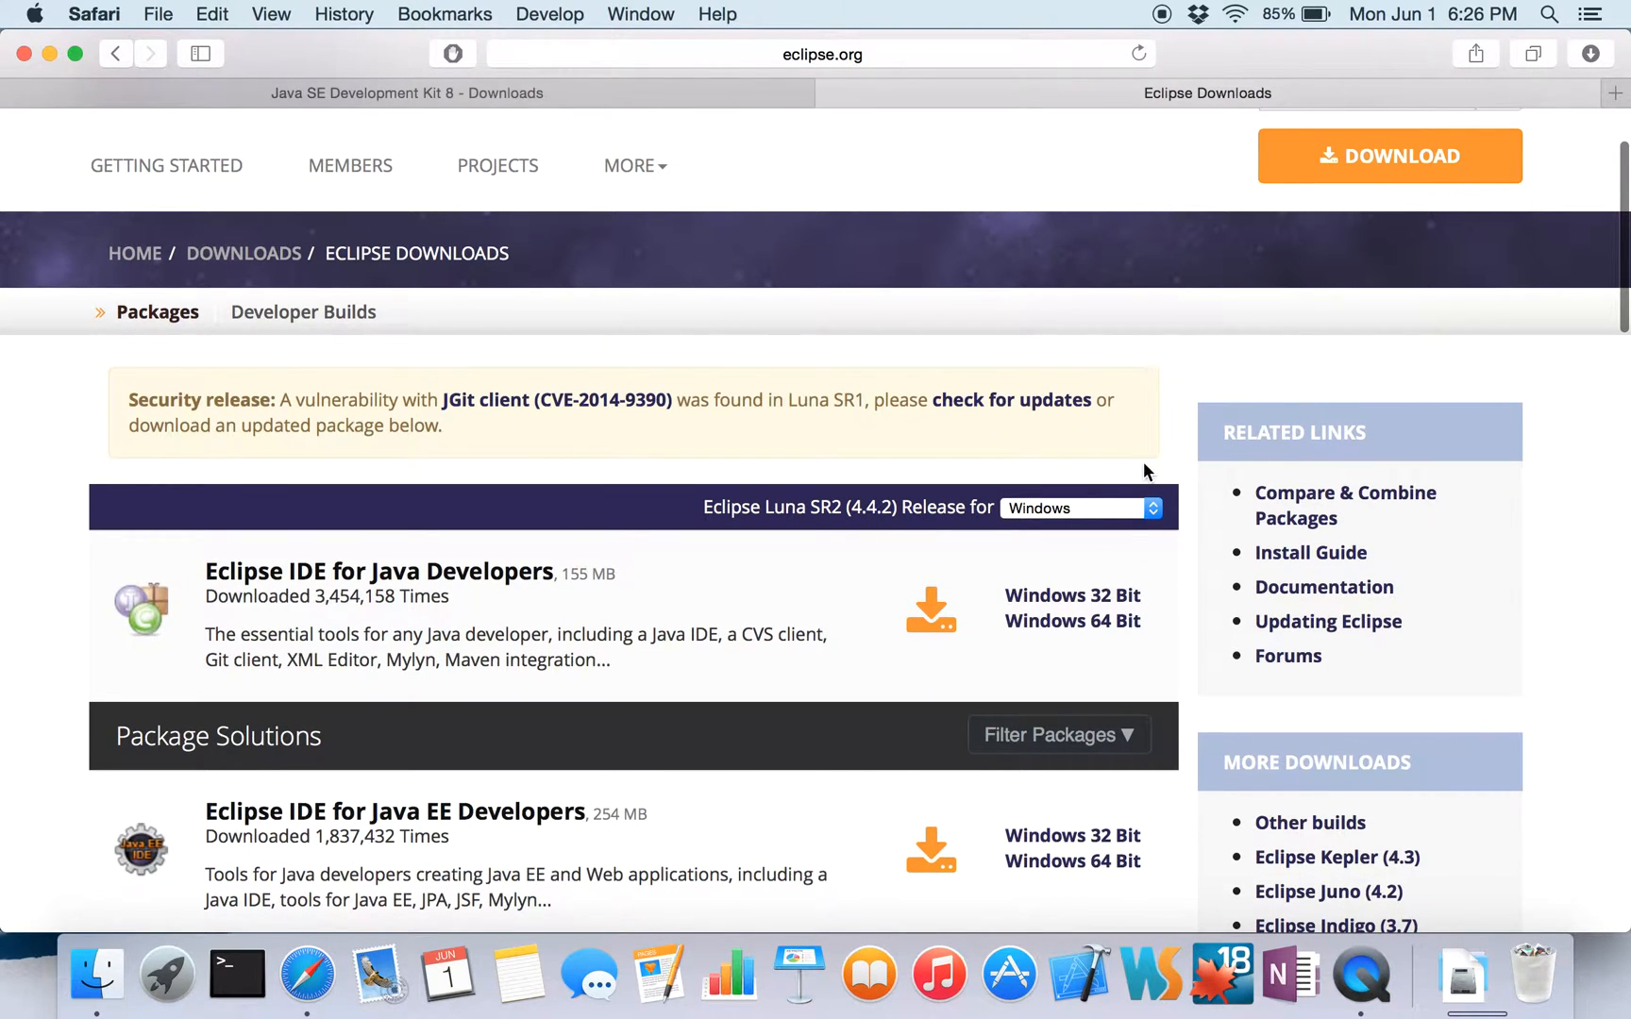
{"action": "left_click", "coordinate": [1125, 511]}
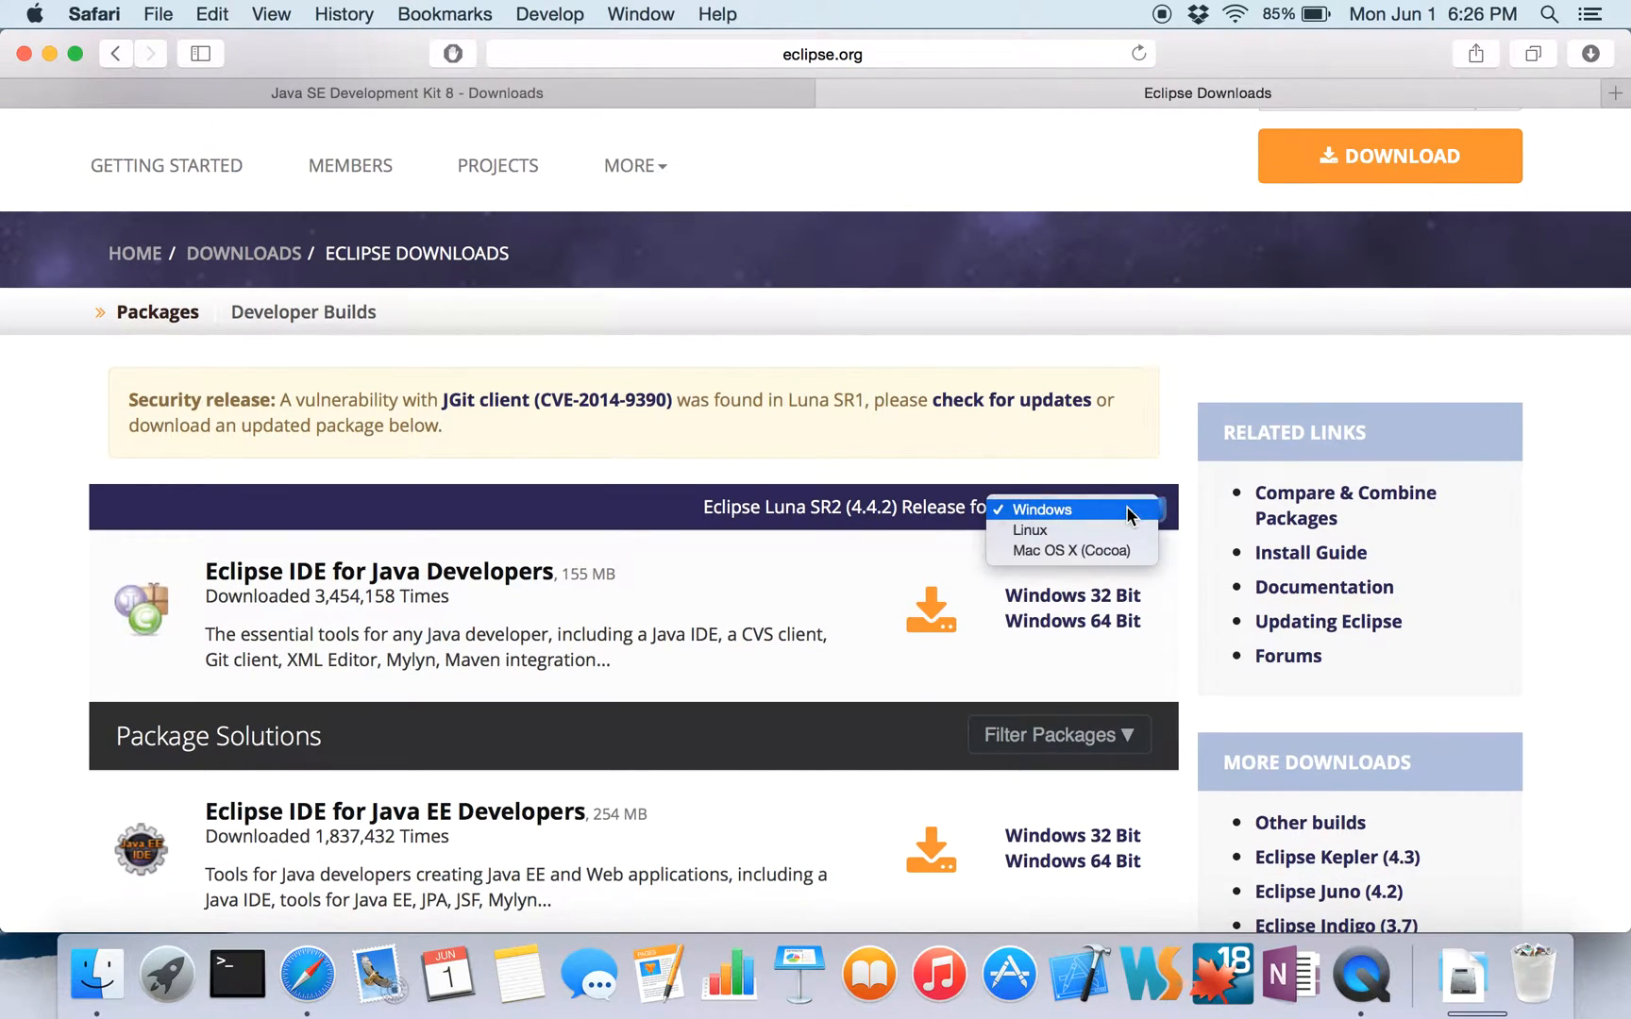
{"action": "left_click", "coordinate": [1114, 529]}
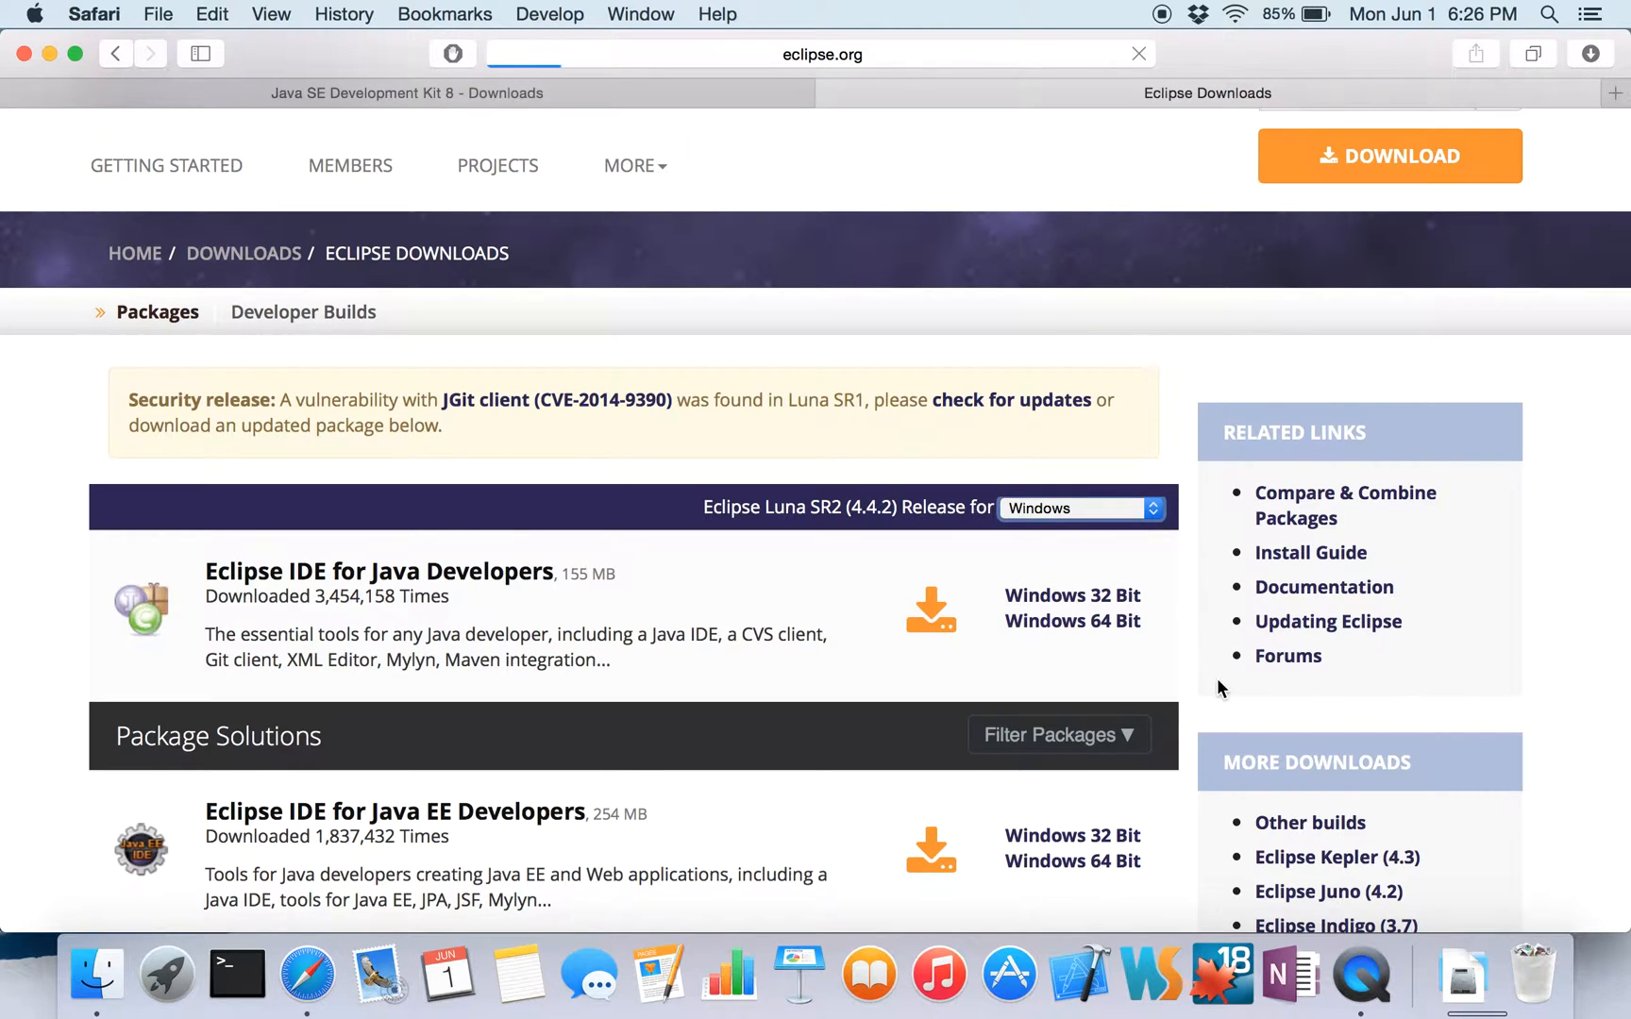
{"action": "scroll", "coordinate": [616, 738], "scroll_direction": "down", "scroll_amount": 2}
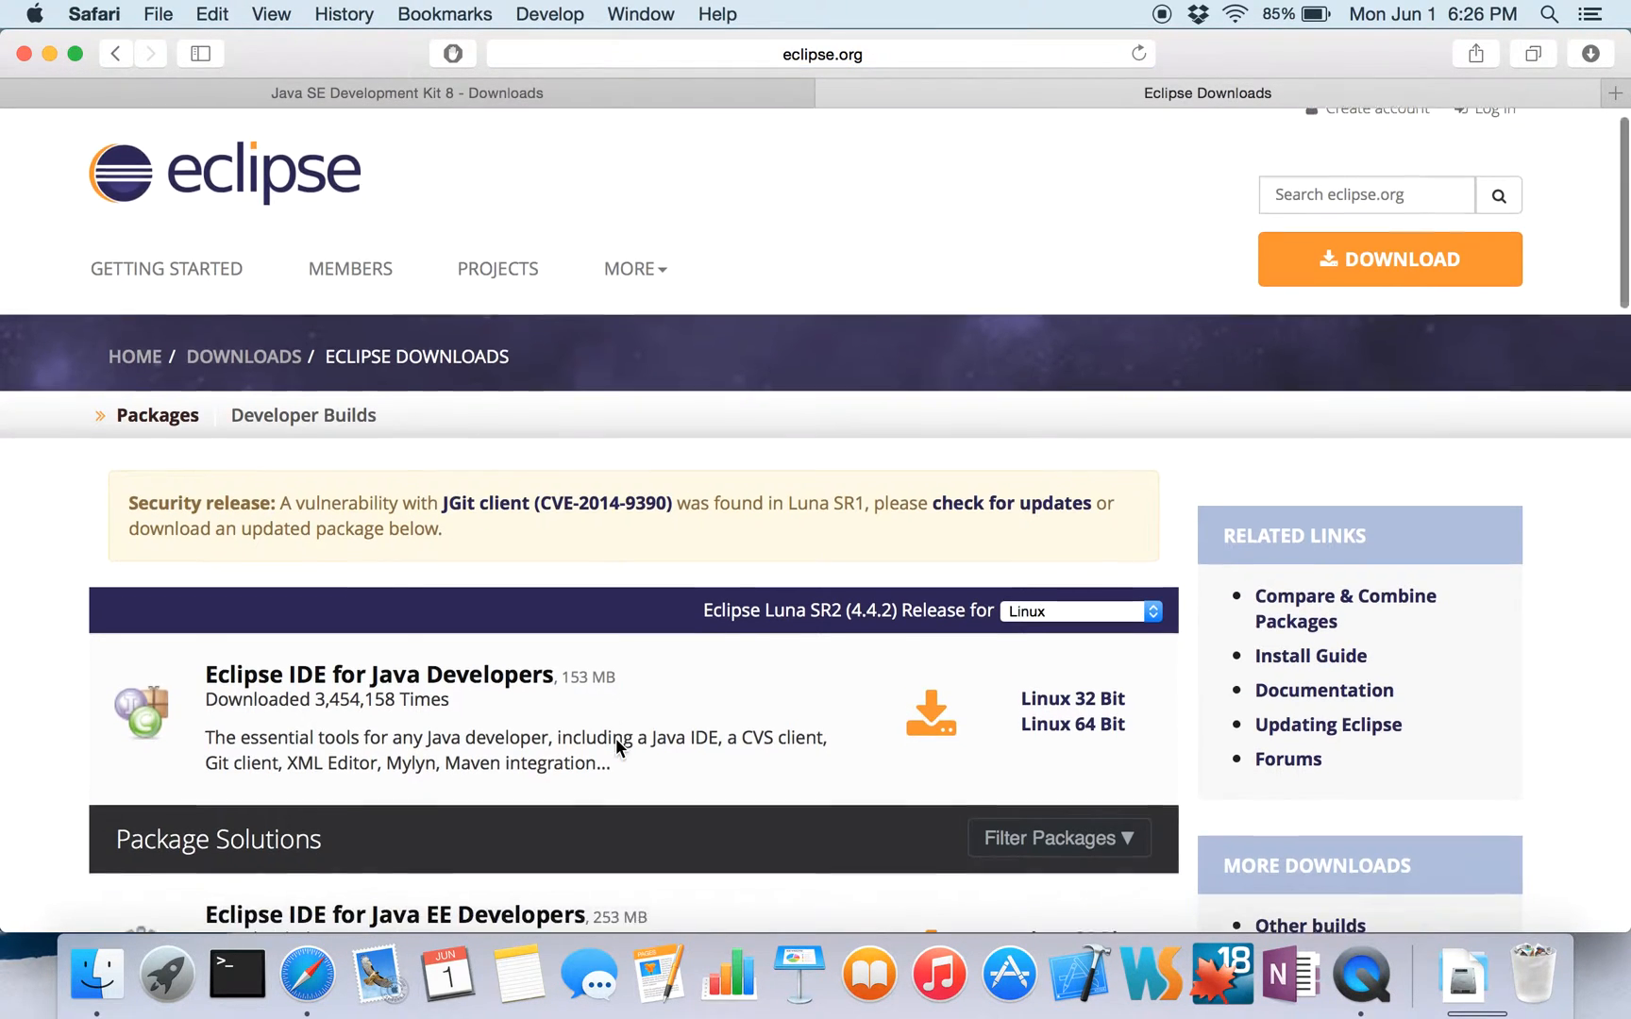
- Switch the Eclipse release platform back to Mac OS X (Cocoa)
{"action": "left_click", "coordinate": [1107, 583]}
{"action": "left_click", "coordinate": [1094, 605]}
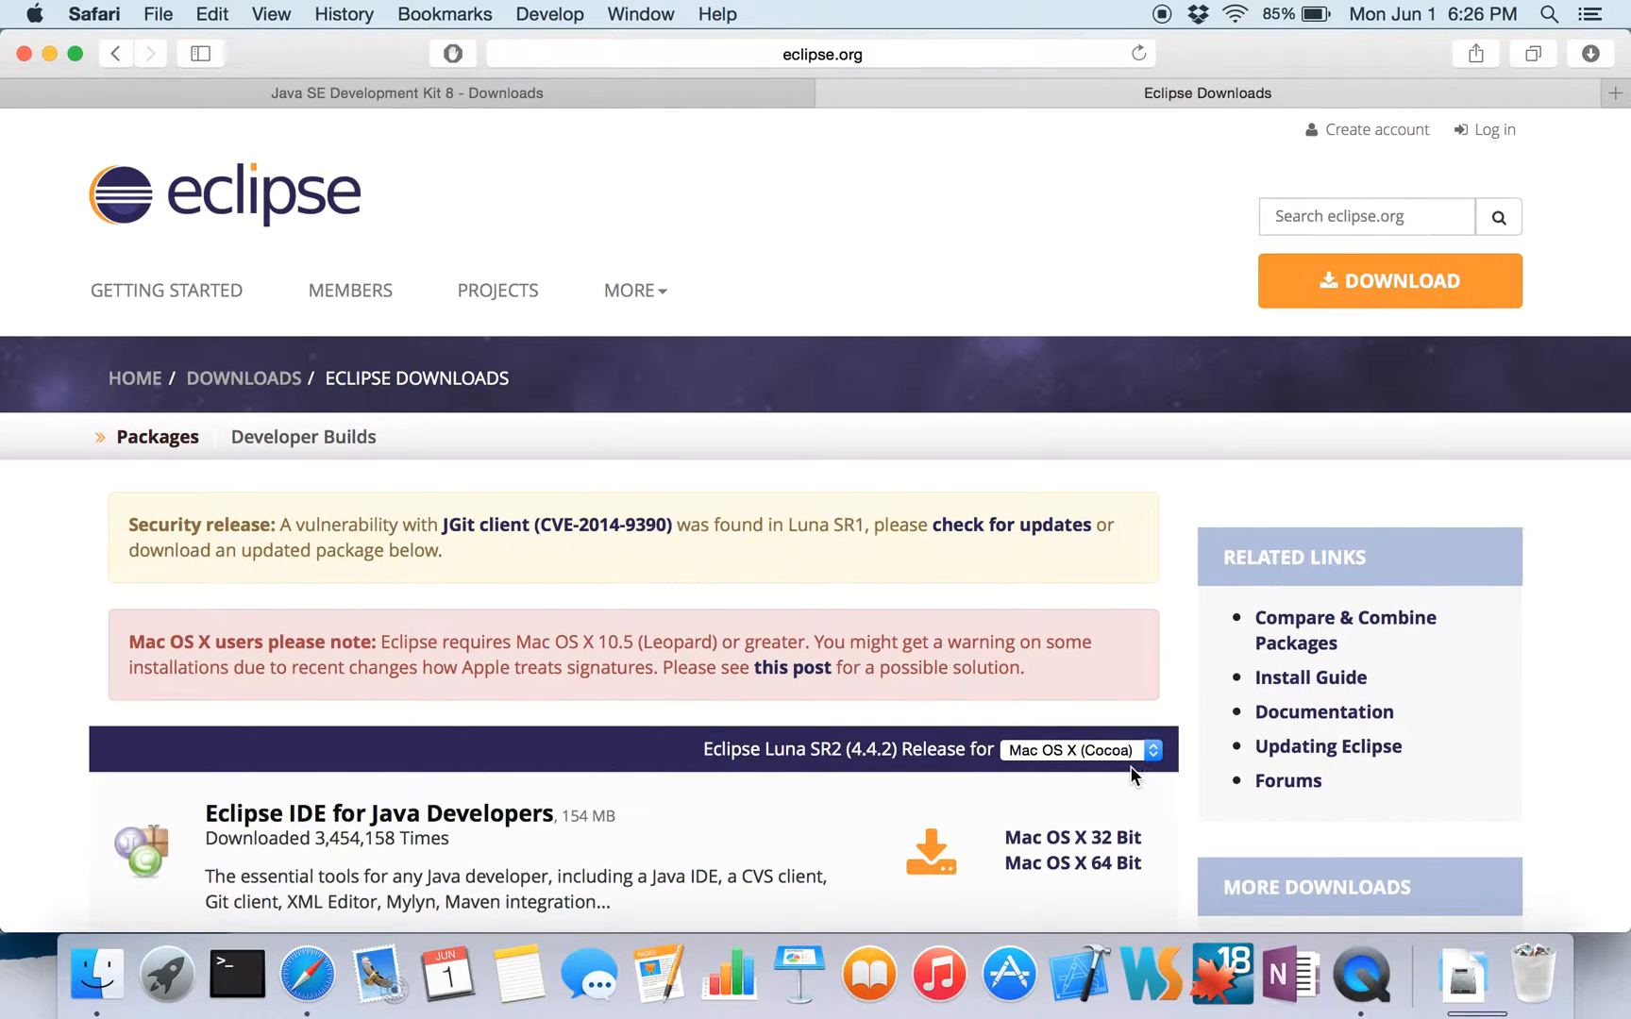
{"action": "scroll", "coordinate": [548, 752], "scroll_direction": "down", "scroll_amount": 3}
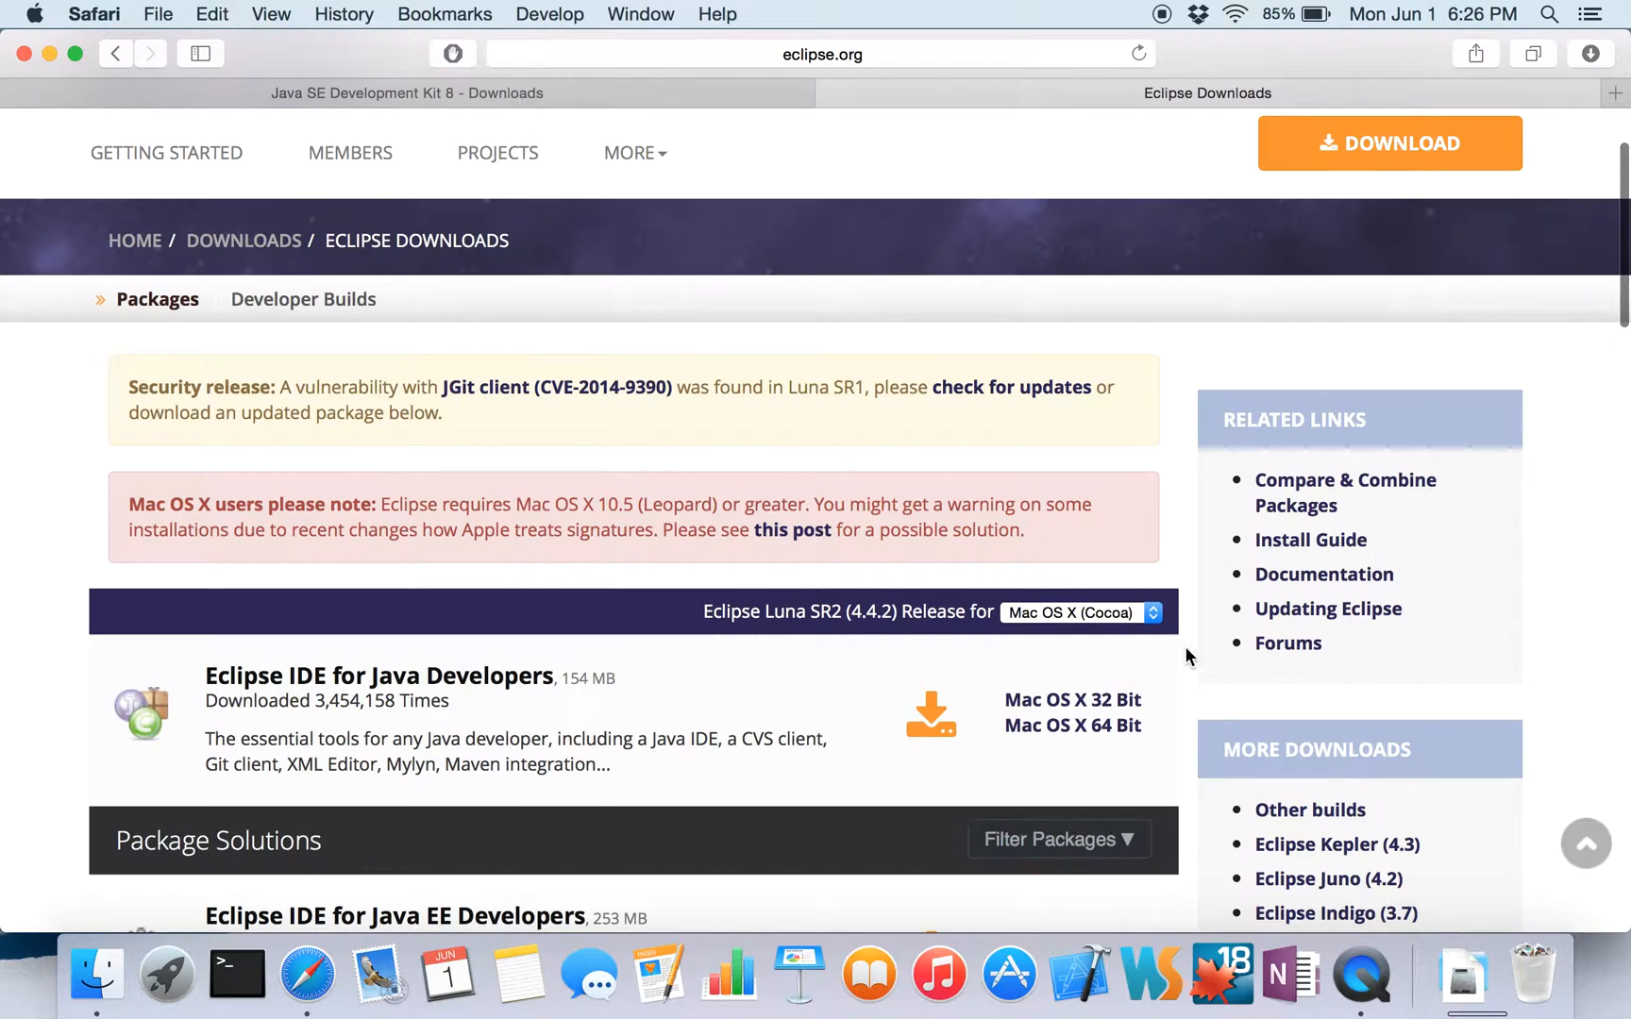
{"action": "left_click", "coordinate": [1103, 614]}
{"action": "left_click", "coordinate": [1103, 618]}
- Download the Mac OS X 64 Bit build of Eclipse IDE for Java Developers from the United States ibiblio (http) mirror
{"action": "scroll", "coordinate": [732, 642], "scroll_direction": "down", "scroll_amount": 5}
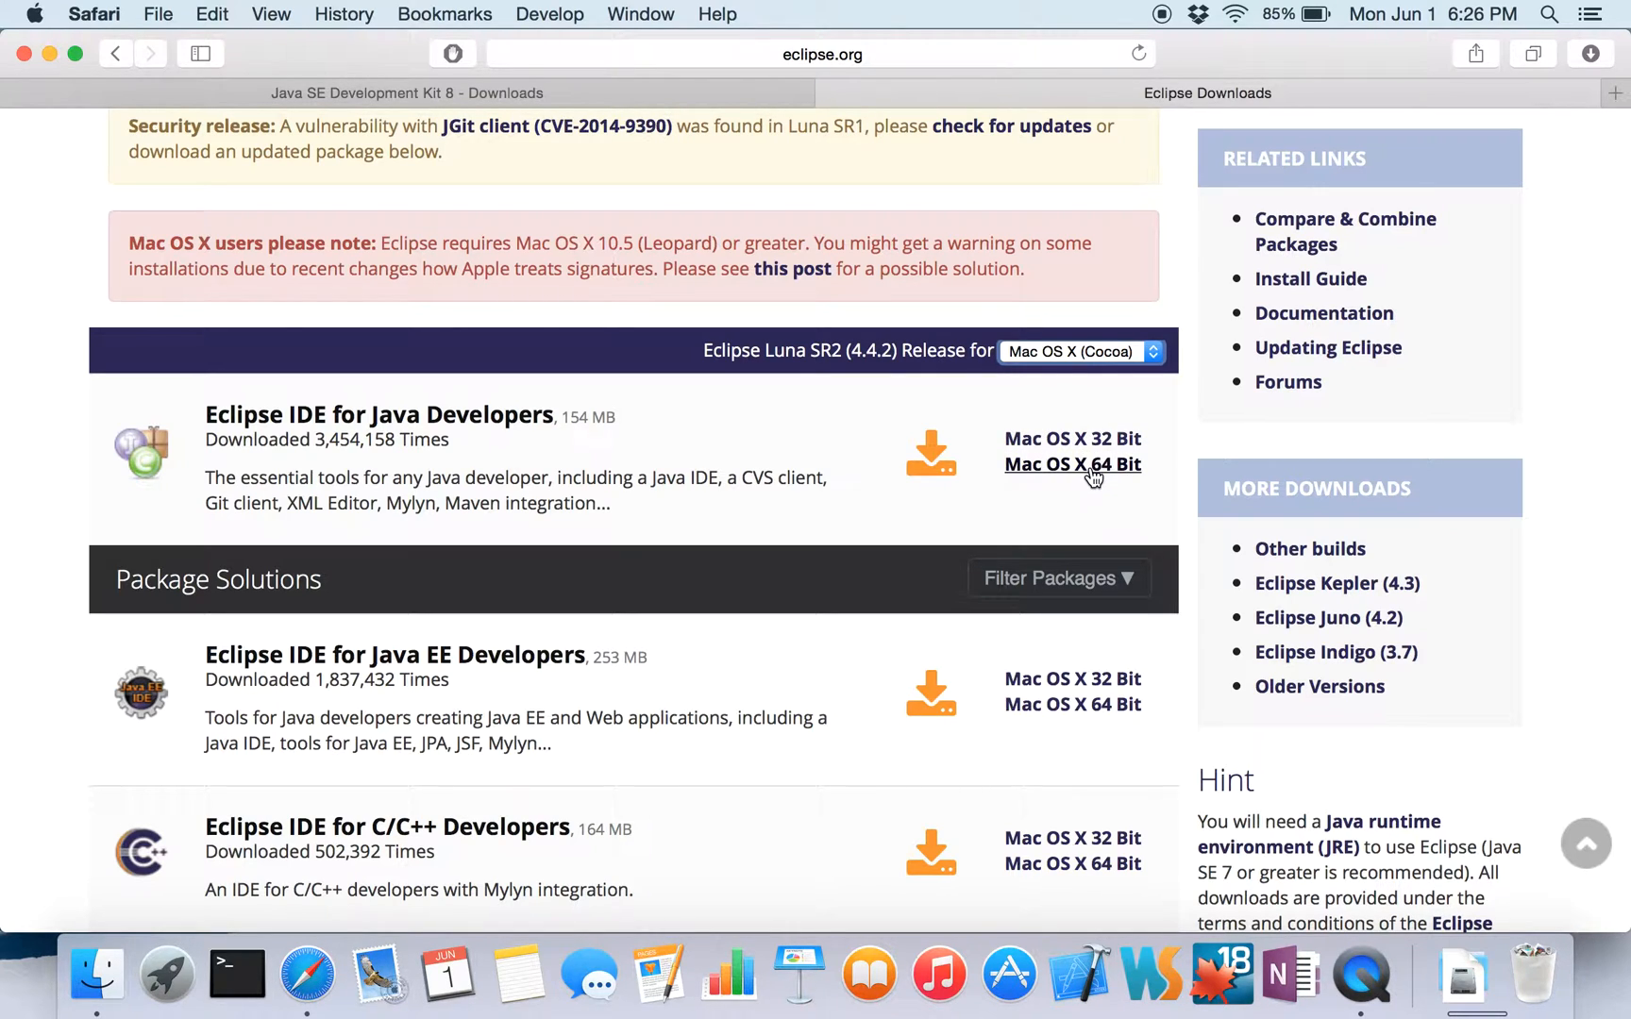
{"action": "left_click", "coordinate": [1090, 468]}
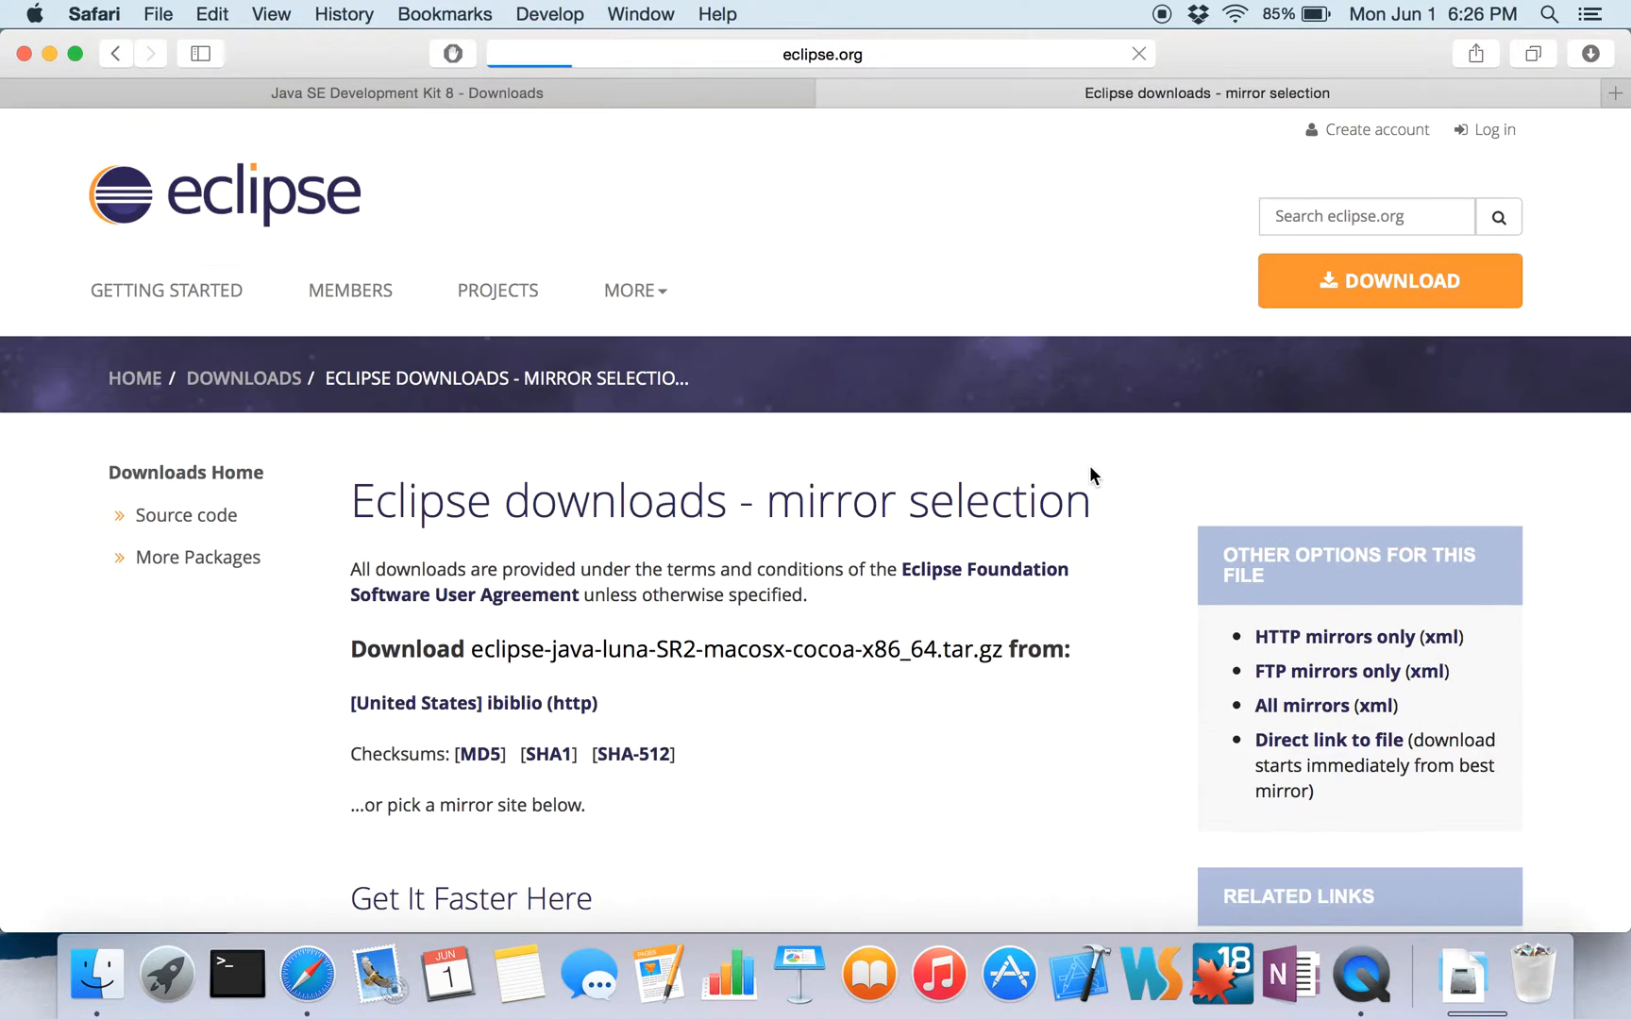
{"action": "scroll", "coordinate": [1090, 468], "scroll_direction": "down", "scroll_amount": 15}
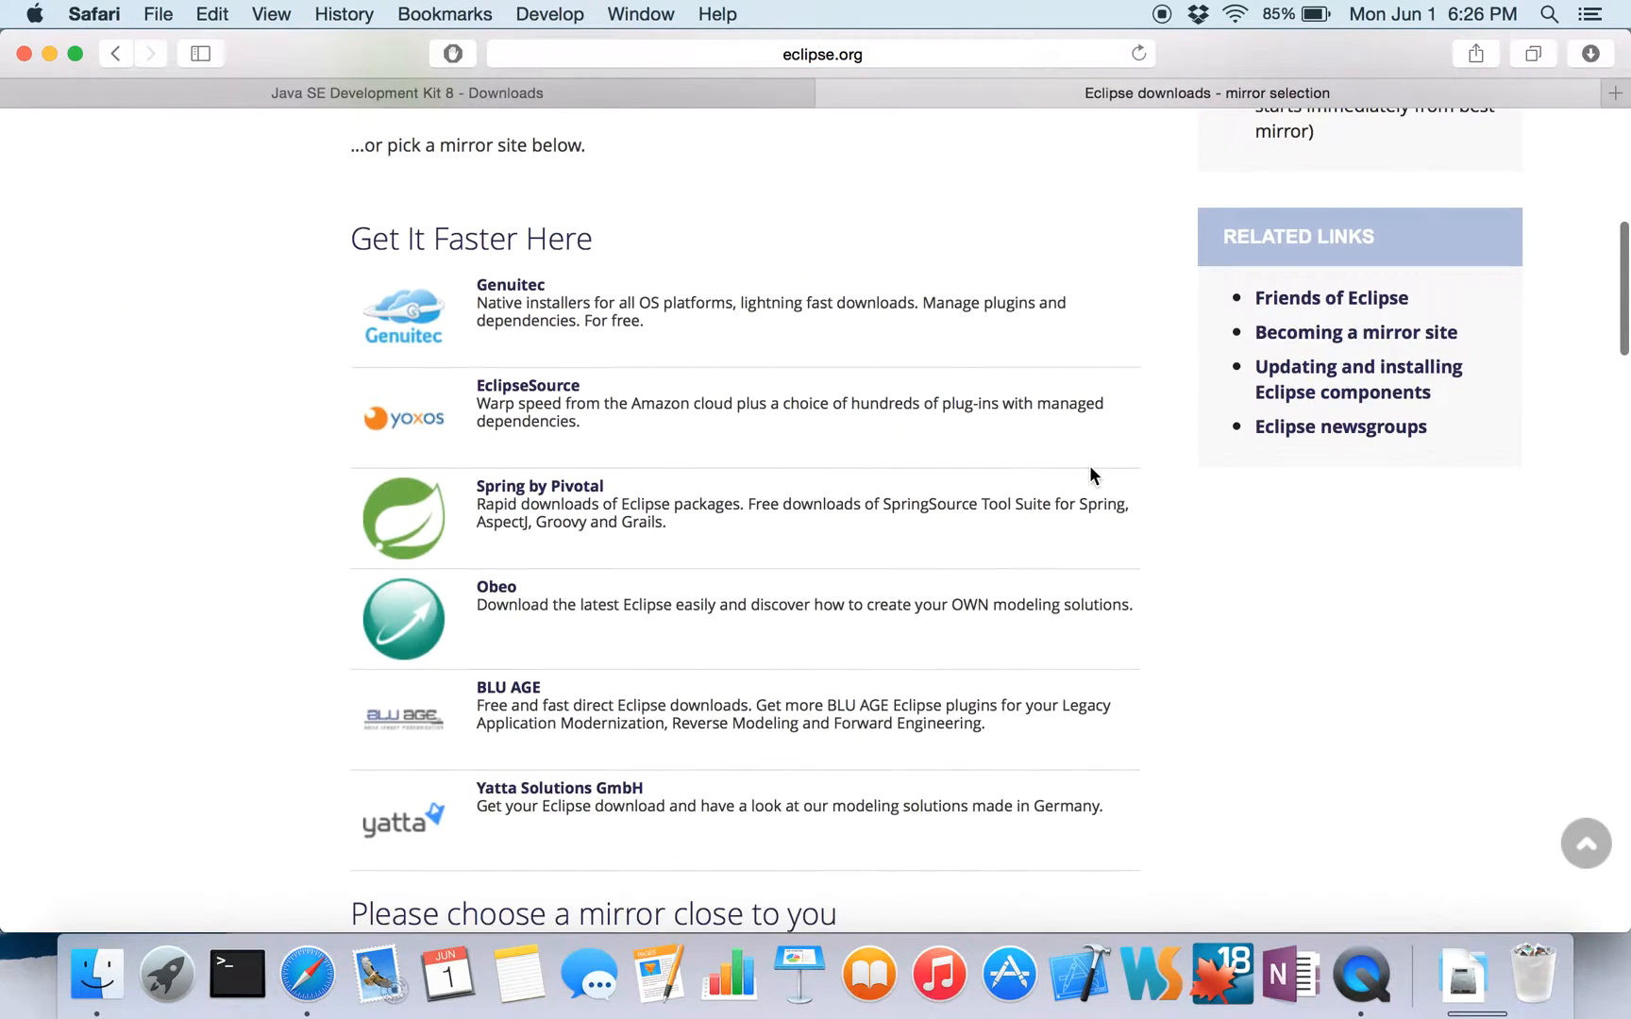
{"action": "scroll", "coordinate": [1089, 465], "scroll_direction": "down", "scroll_amount": 10}
{"action": "scroll", "coordinate": [1089, 466], "scroll_direction": "up", "scroll_amount": 5}
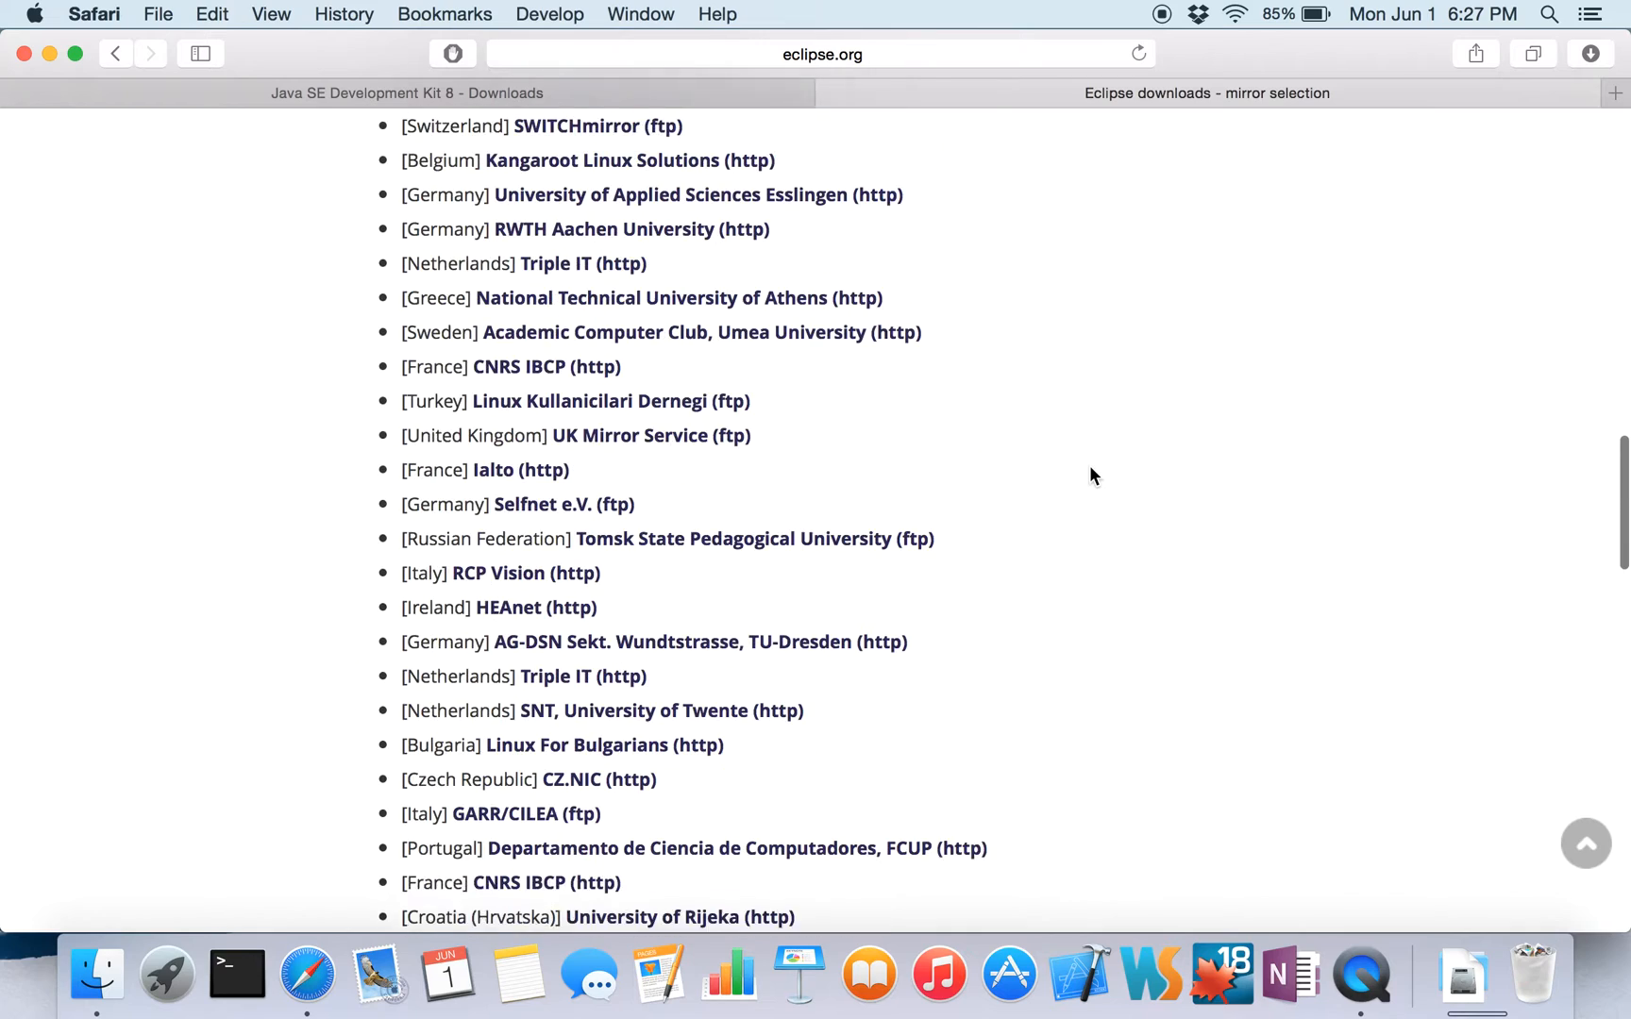
{"action": "scroll", "coordinate": [1089, 465], "scroll_direction": "up", "scroll_amount": 15}
{"action": "scroll", "coordinate": [1089, 465], "scroll_direction": "down", "scroll_amount": 3}
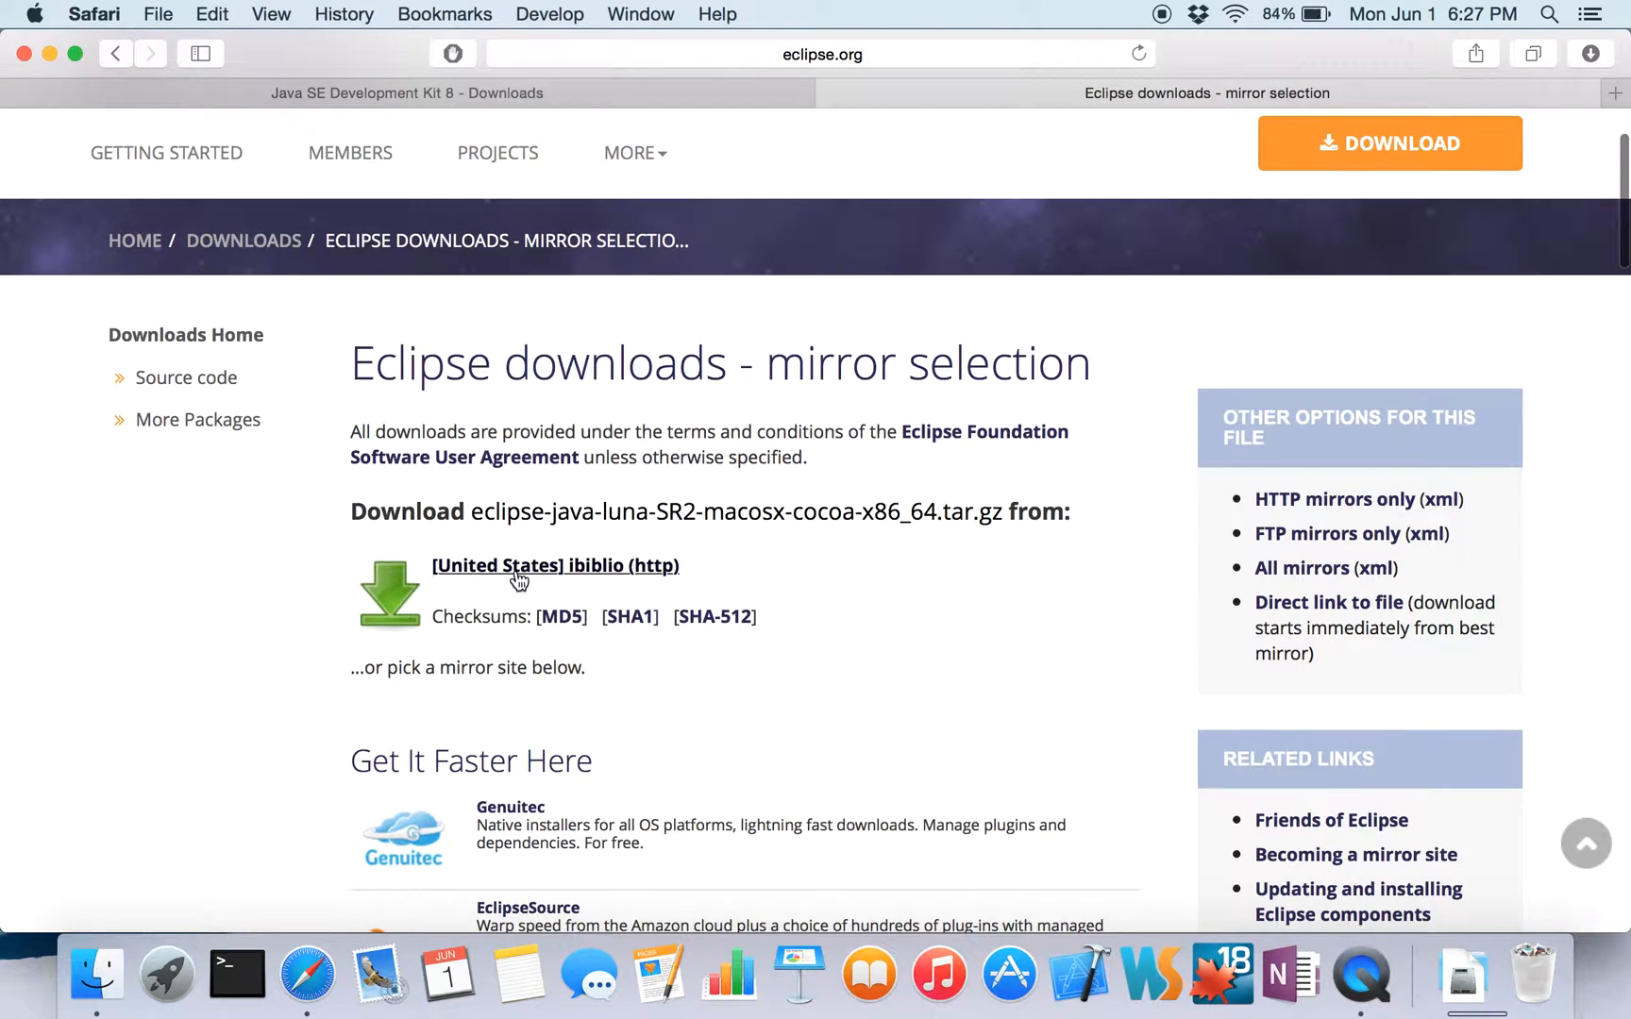
{"action": "left_click", "coordinate": [517, 569]}
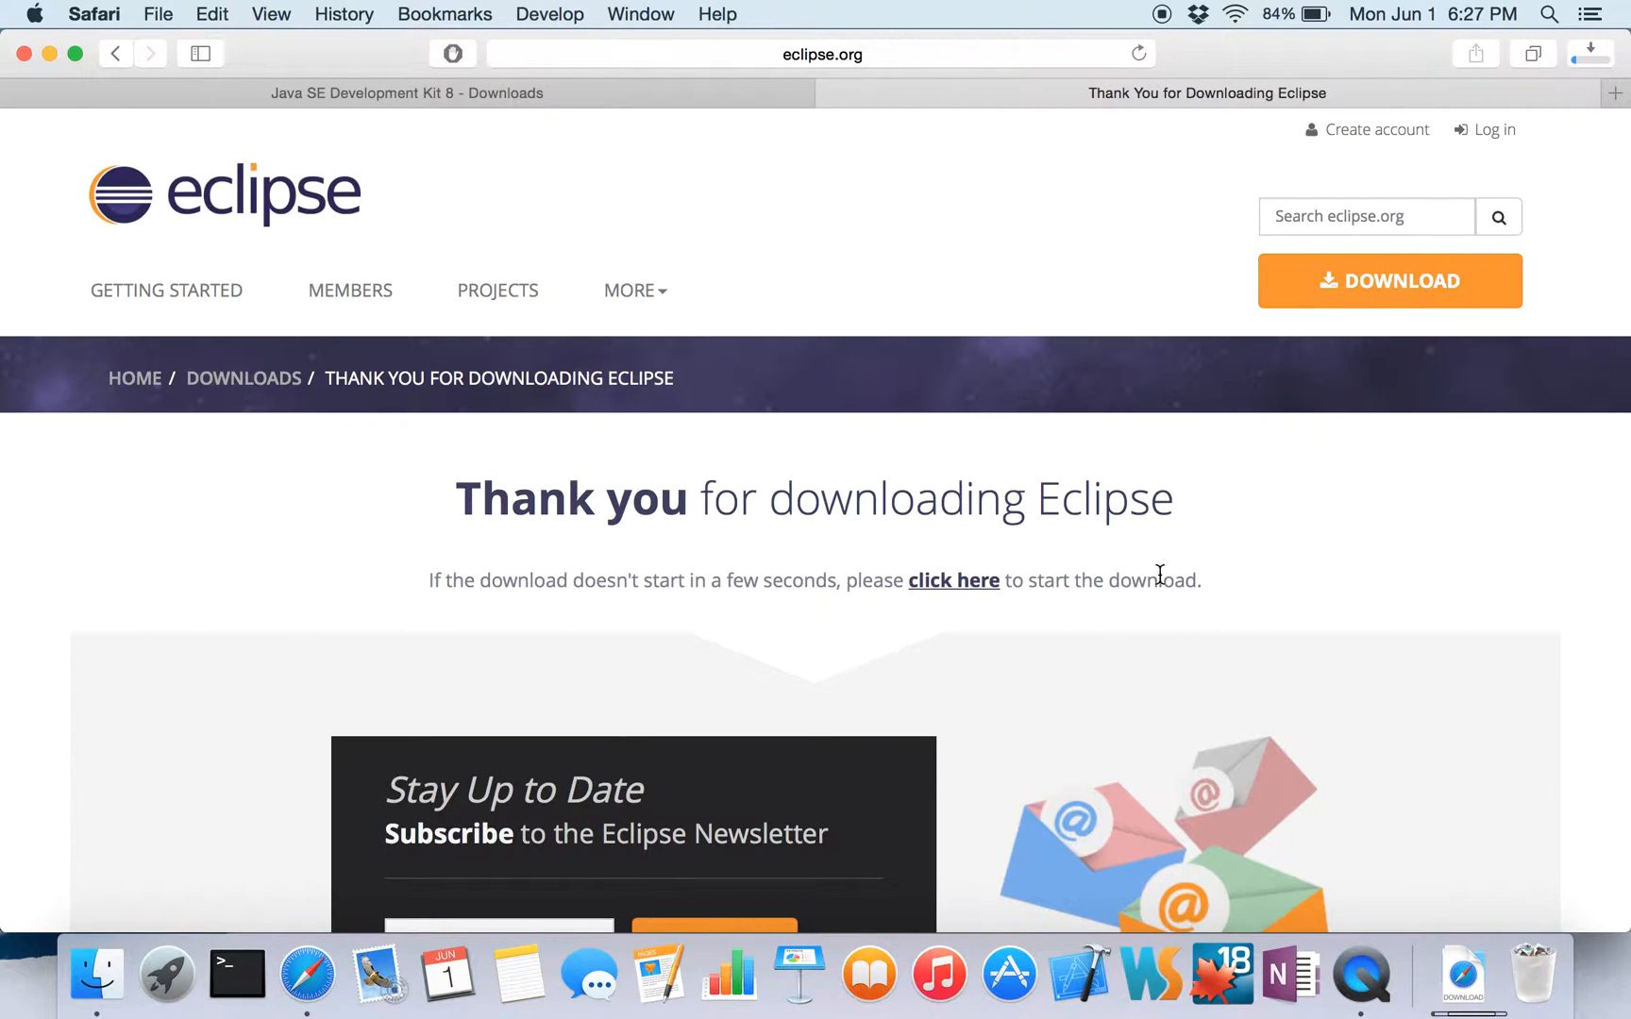
- Close the Eclipse download page and the browser window with the remaining JDK page
{"action": "scroll", "coordinate": [1158, 572], "scroll_direction": "down", "scroll_amount": 5}
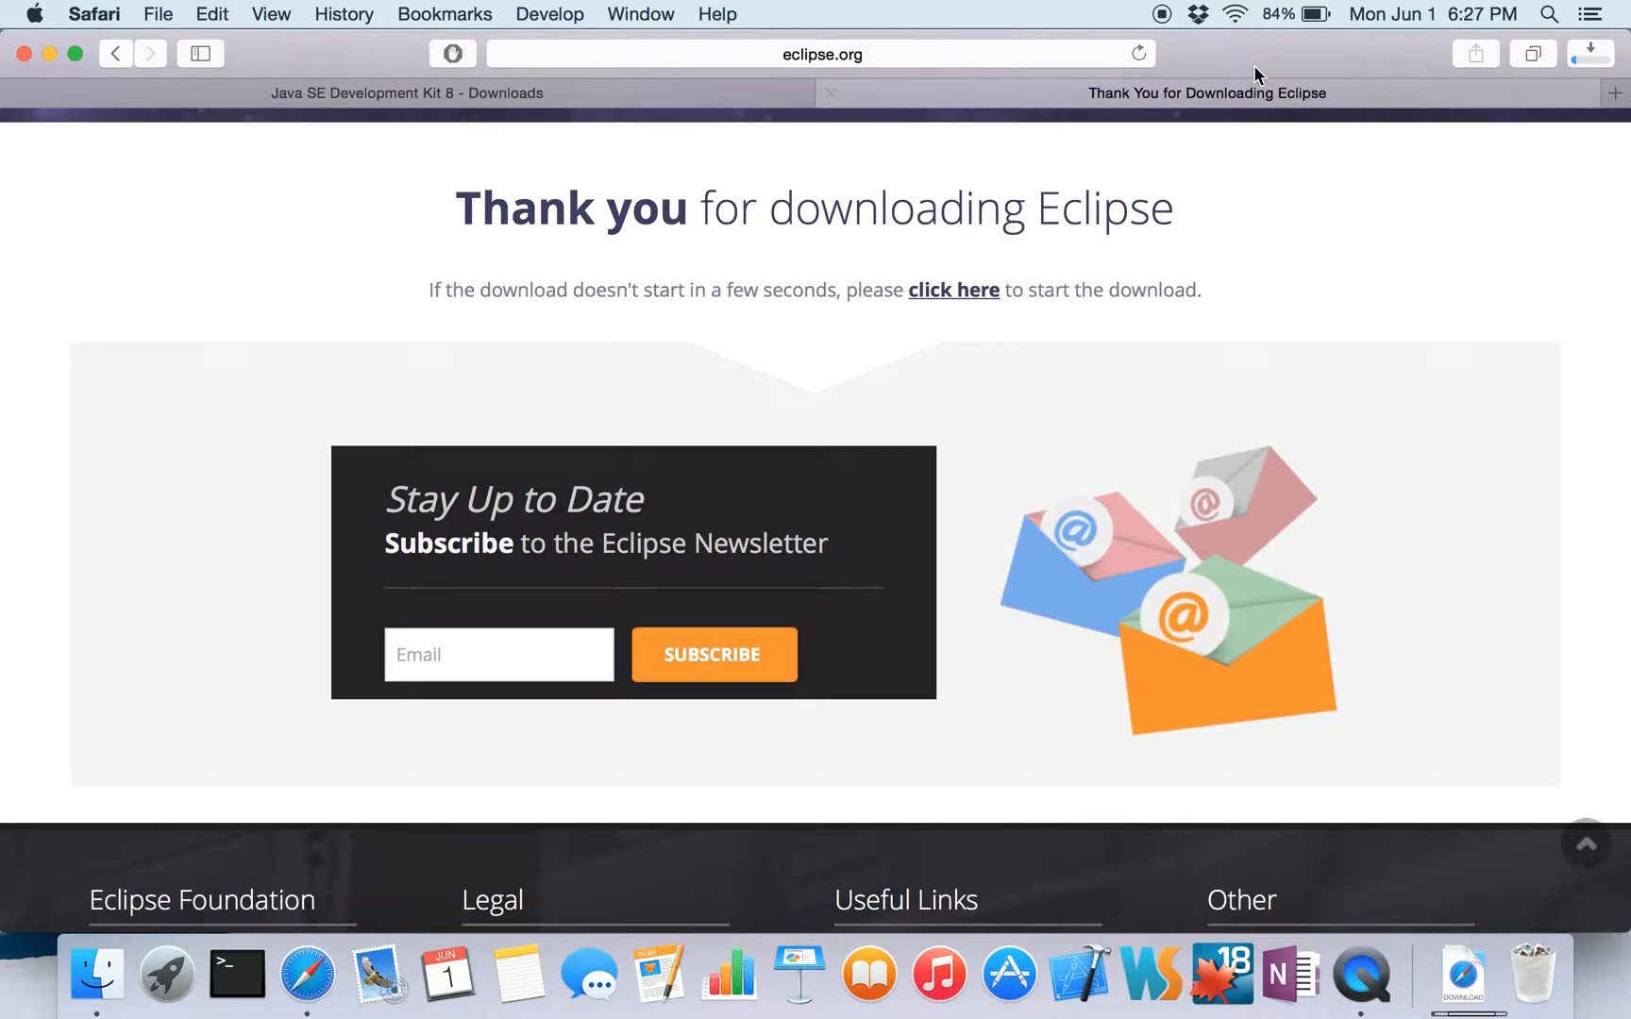
{"action": "left_click", "coordinate": [832, 103]}
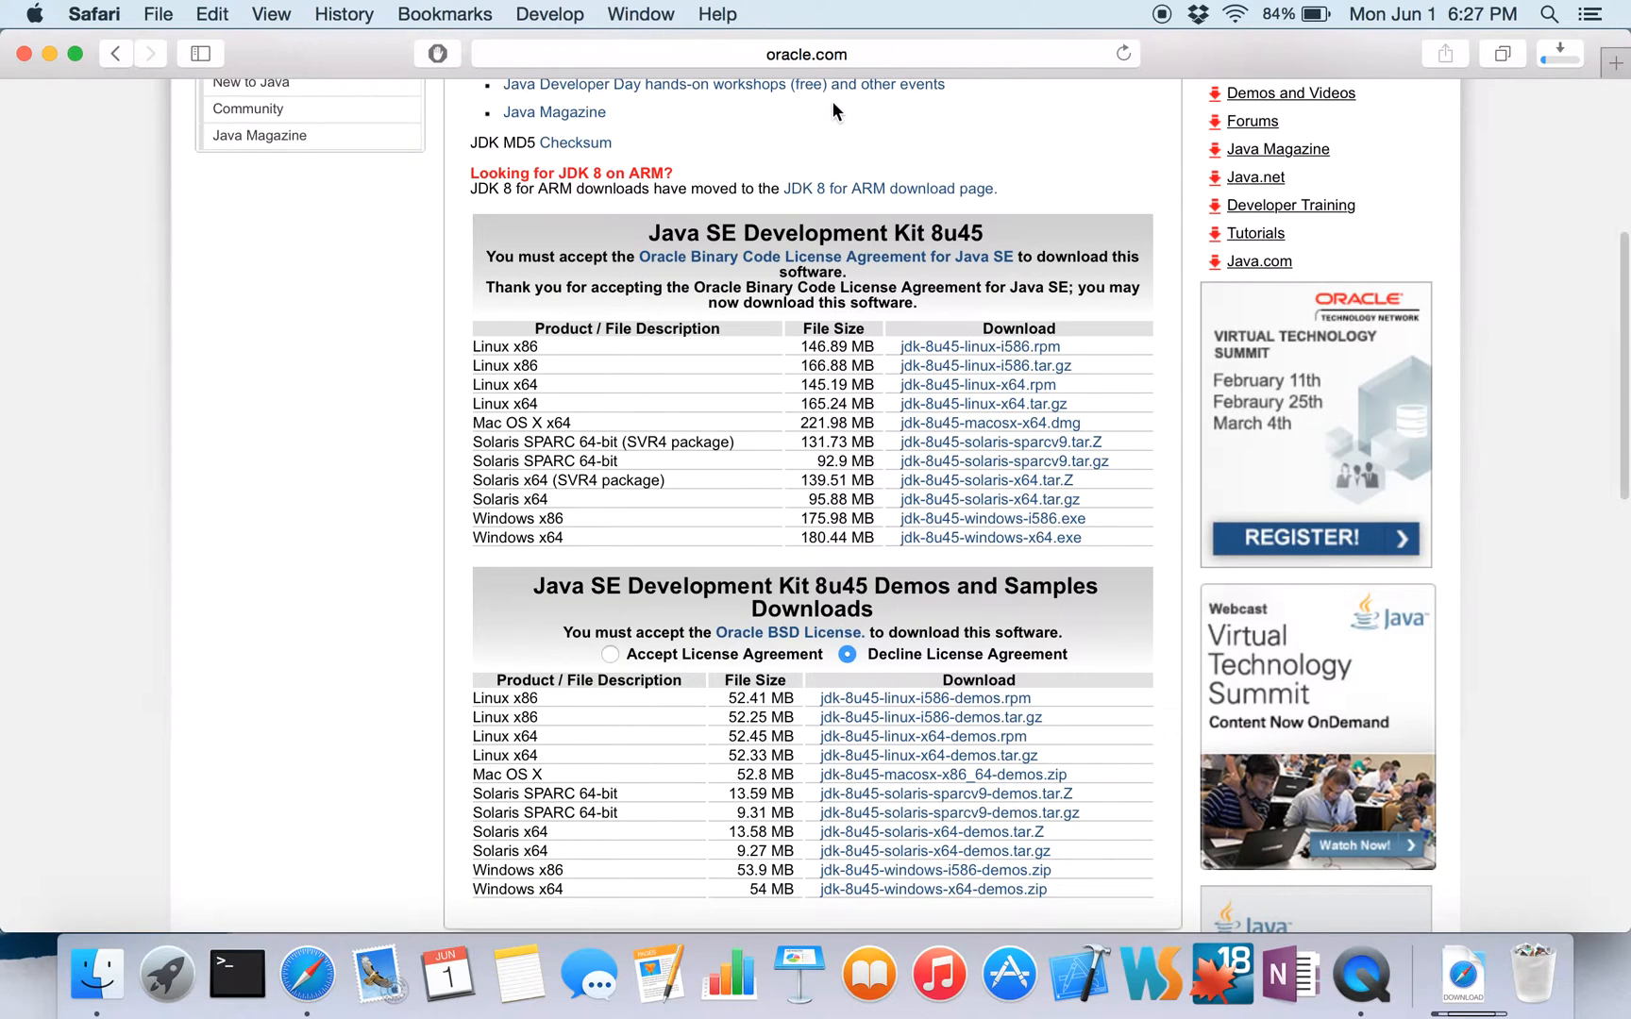
{"action": "left_click", "coordinate": [25, 54]}
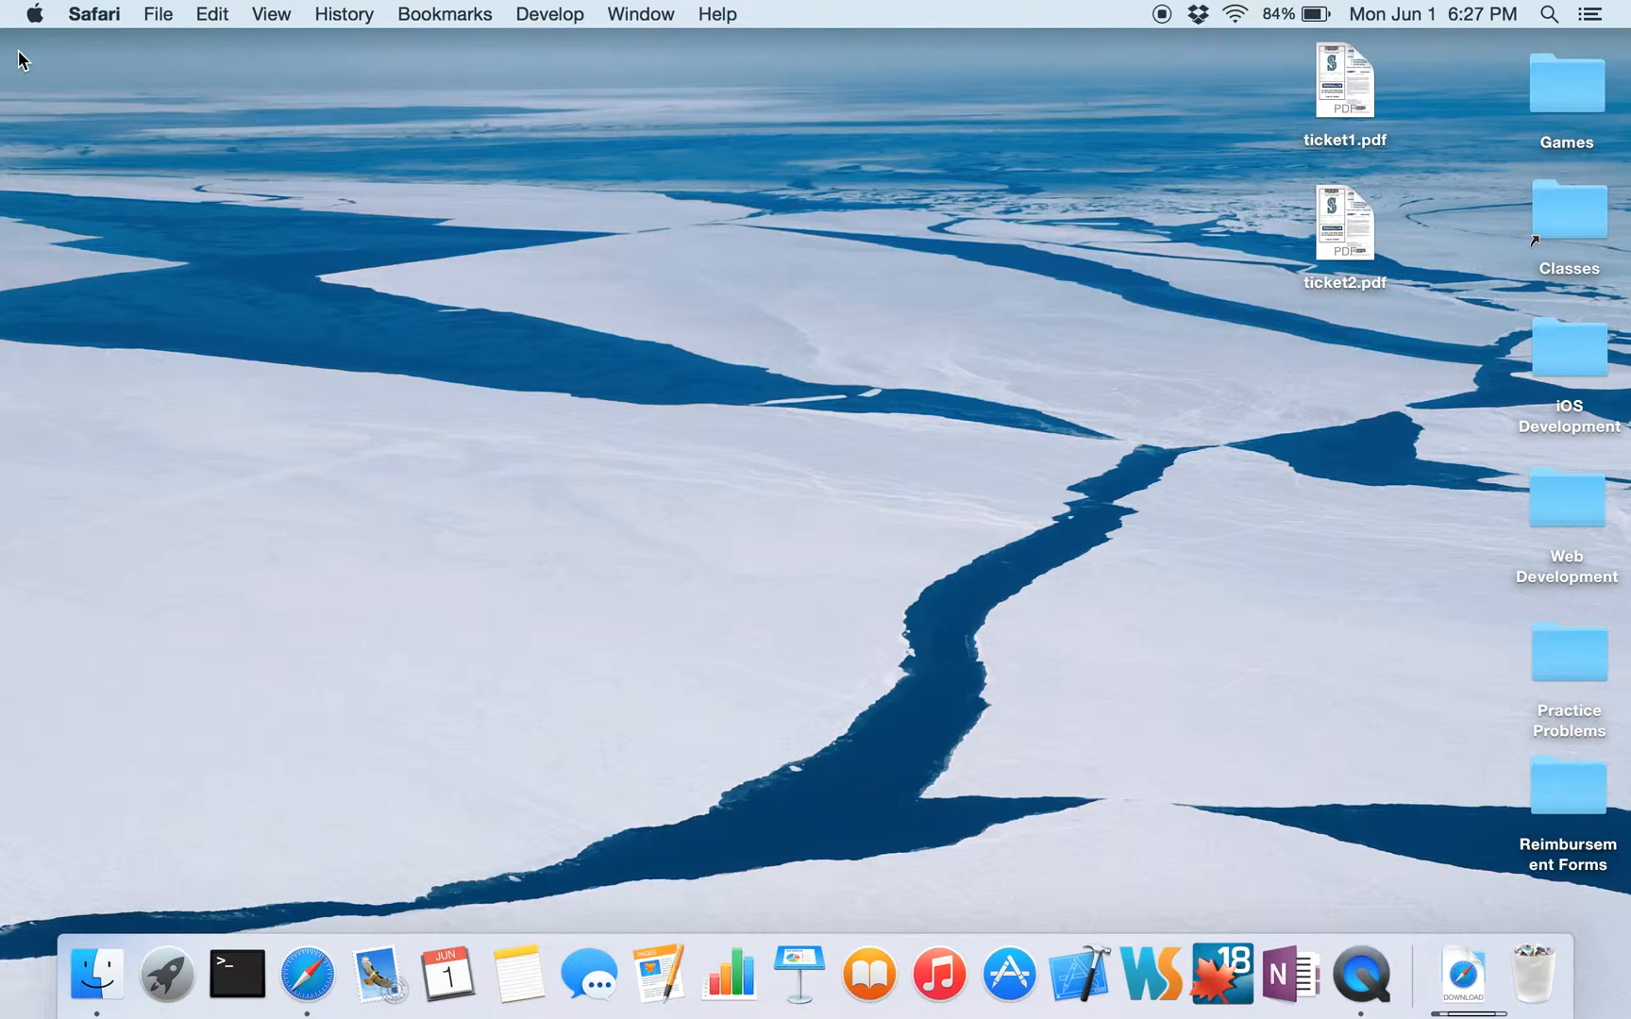
- Search the Mac for "eclipse" and launch the Eclipse application
{"action": "left_click", "coordinate": [1559, 13]}
{"action": "type", "text": "eclipse"}
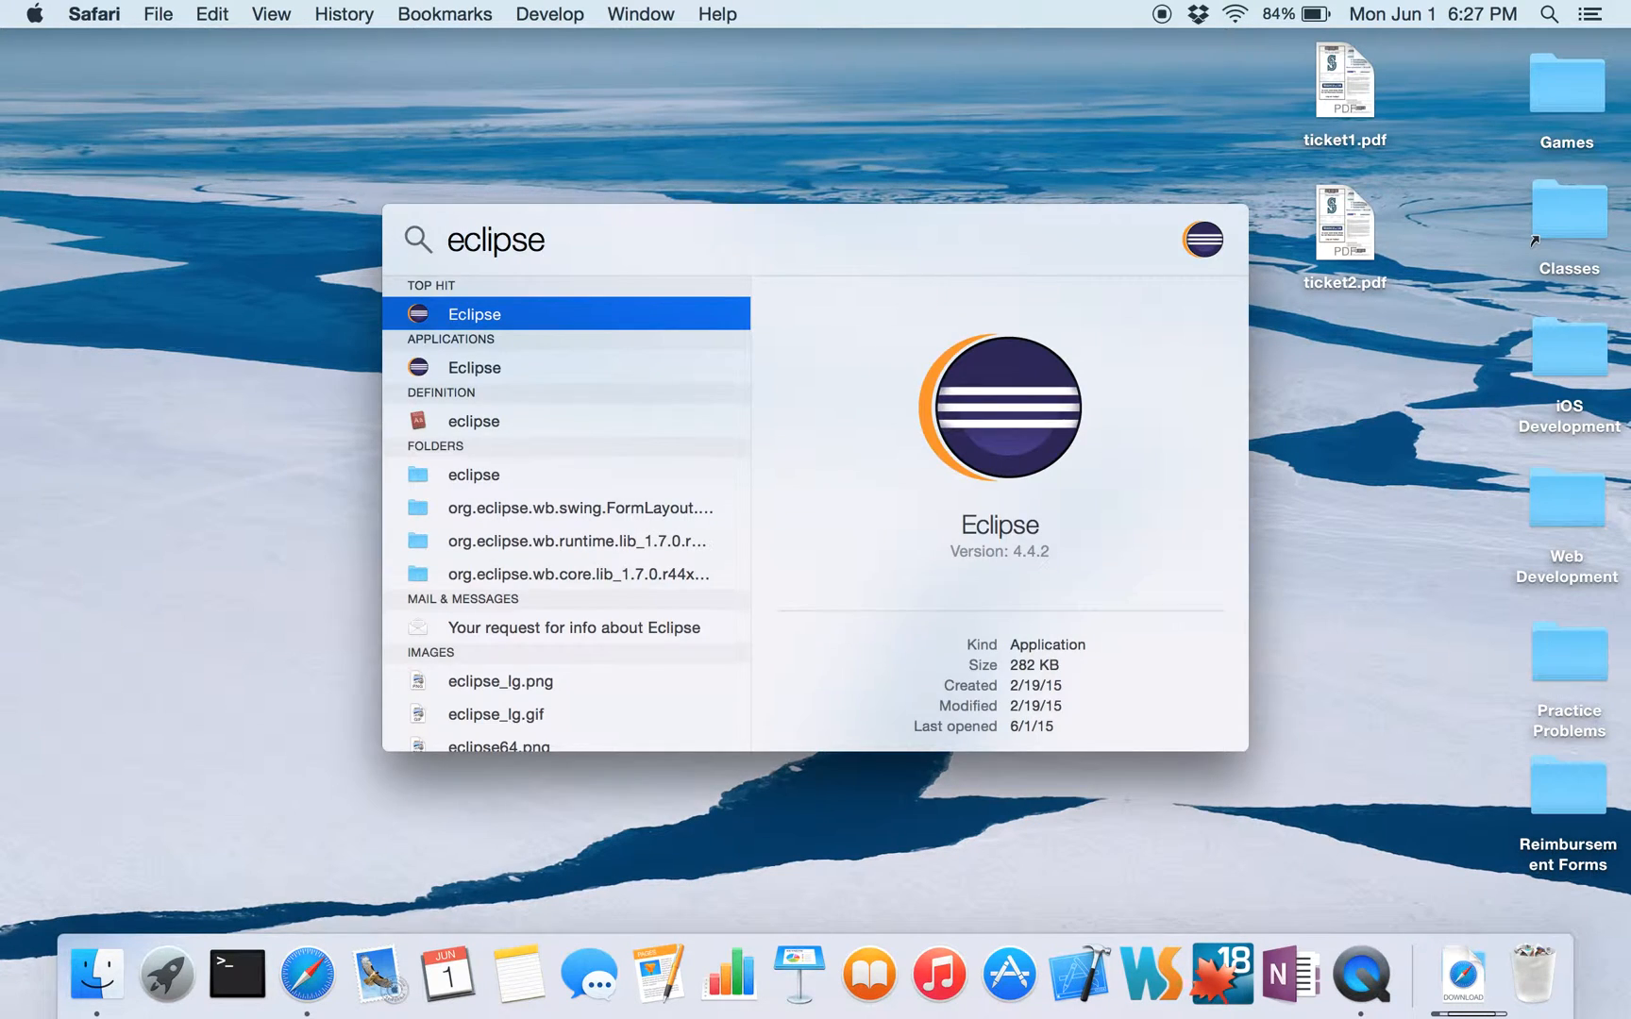
{"action": "key", "text": "Return"}
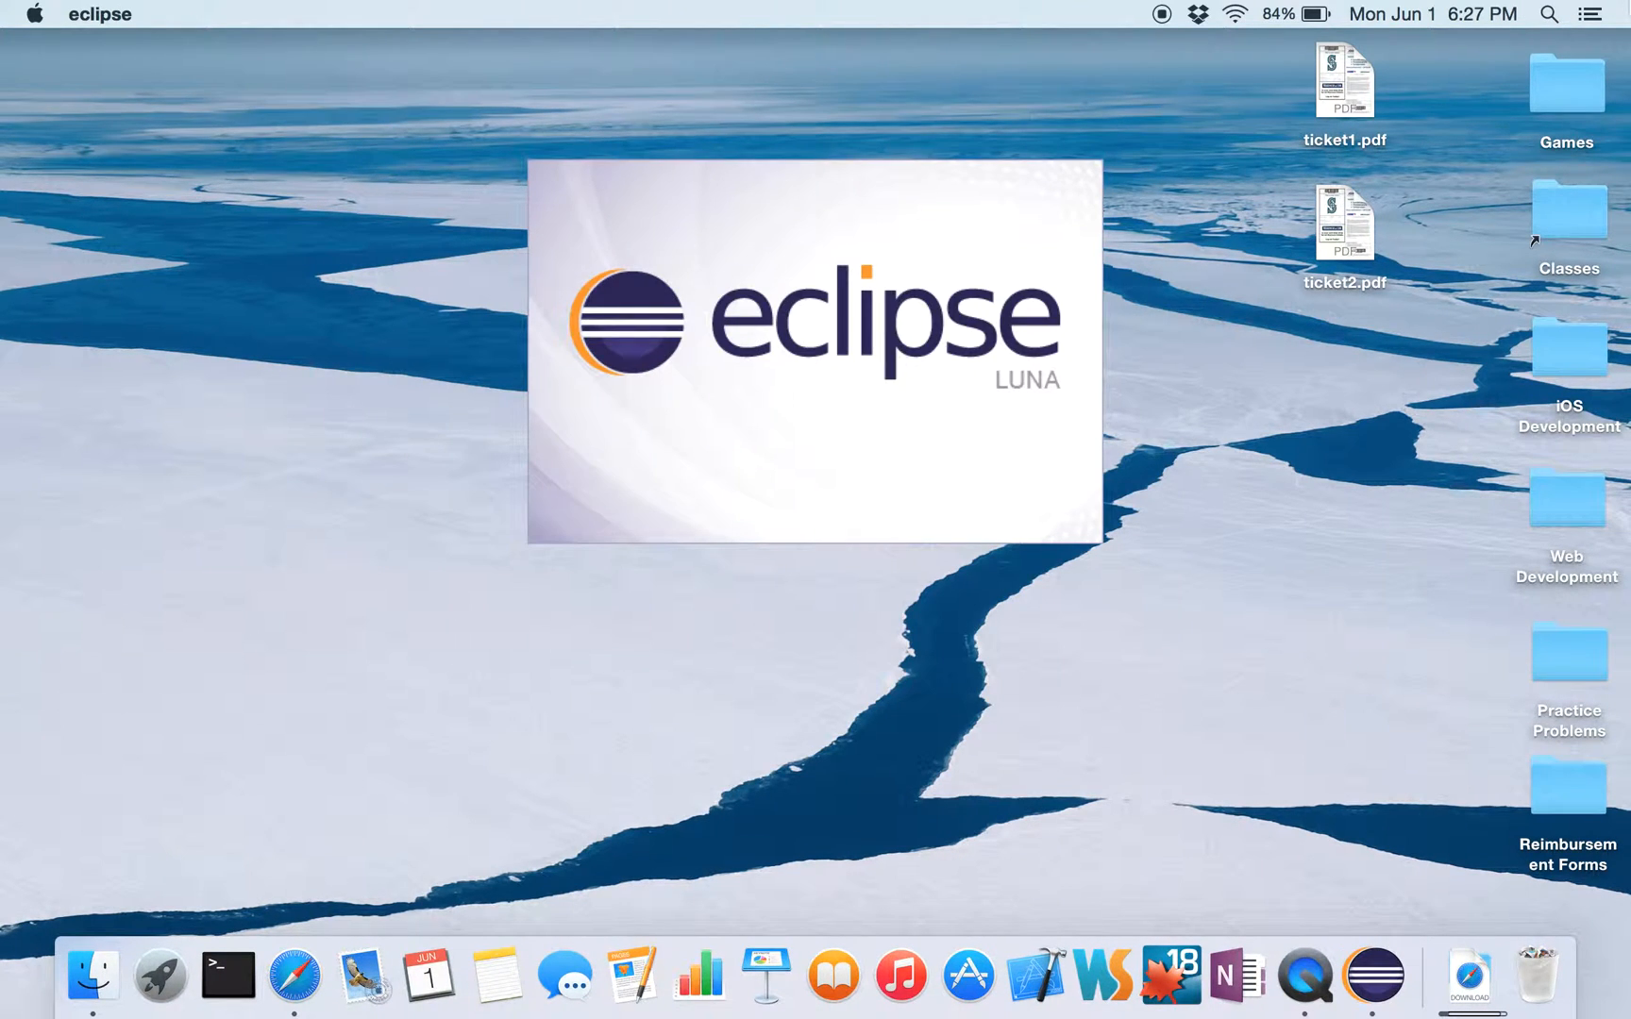
- Check the recent workspace paths offered in Eclipse's Workspace Launcher
{"action": "left_click", "coordinate": [1547, 15]}
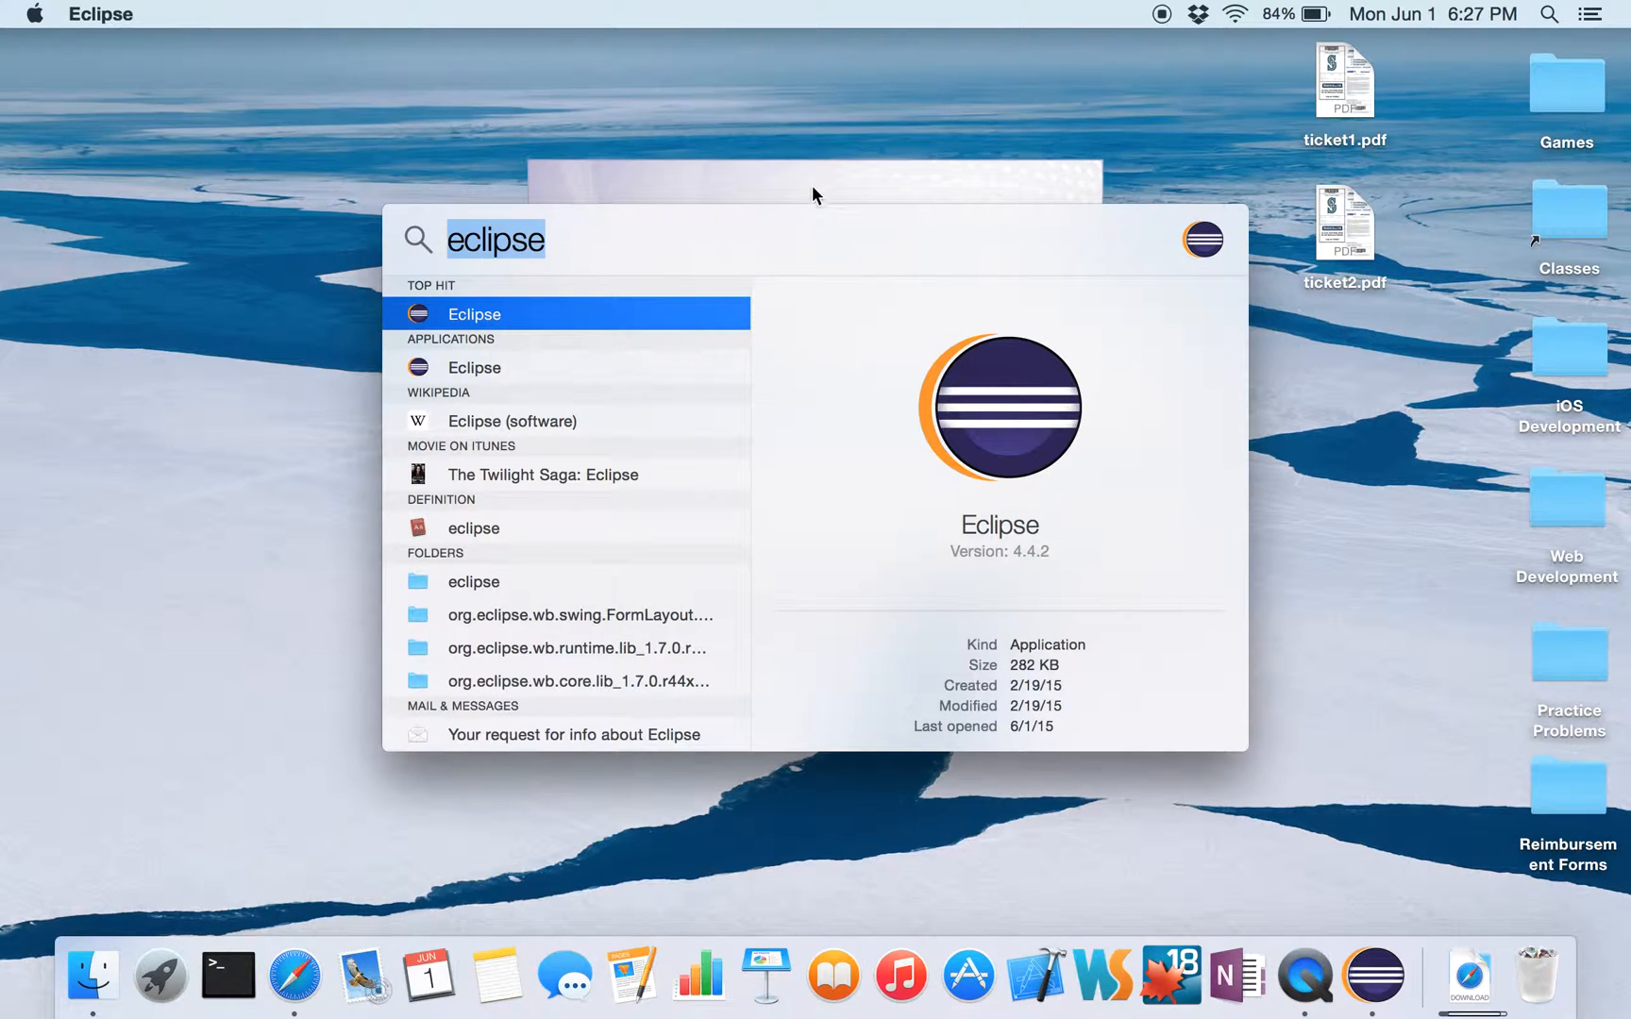
{"action": "left_click", "coordinate": [814, 187]}
{"action": "left_click_drag", "start_coordinate": [895, 301], "coordinate": [907, 254]}
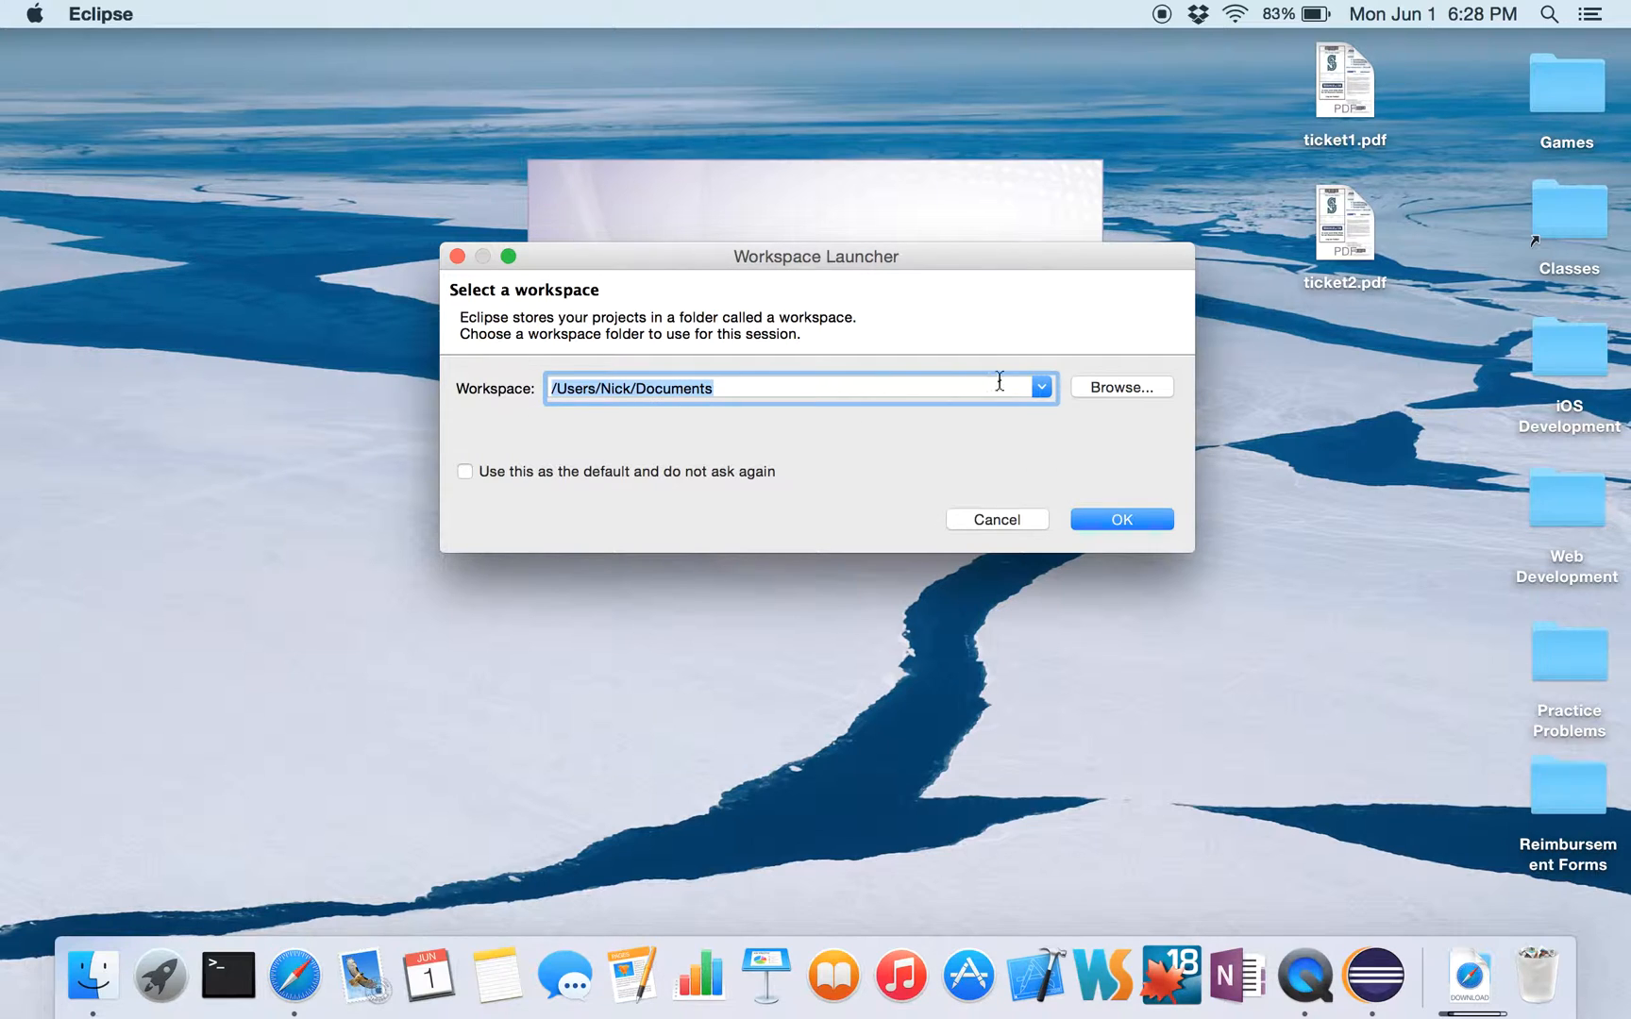
{"action": "left_click", "coordinate": [1042, 388]}
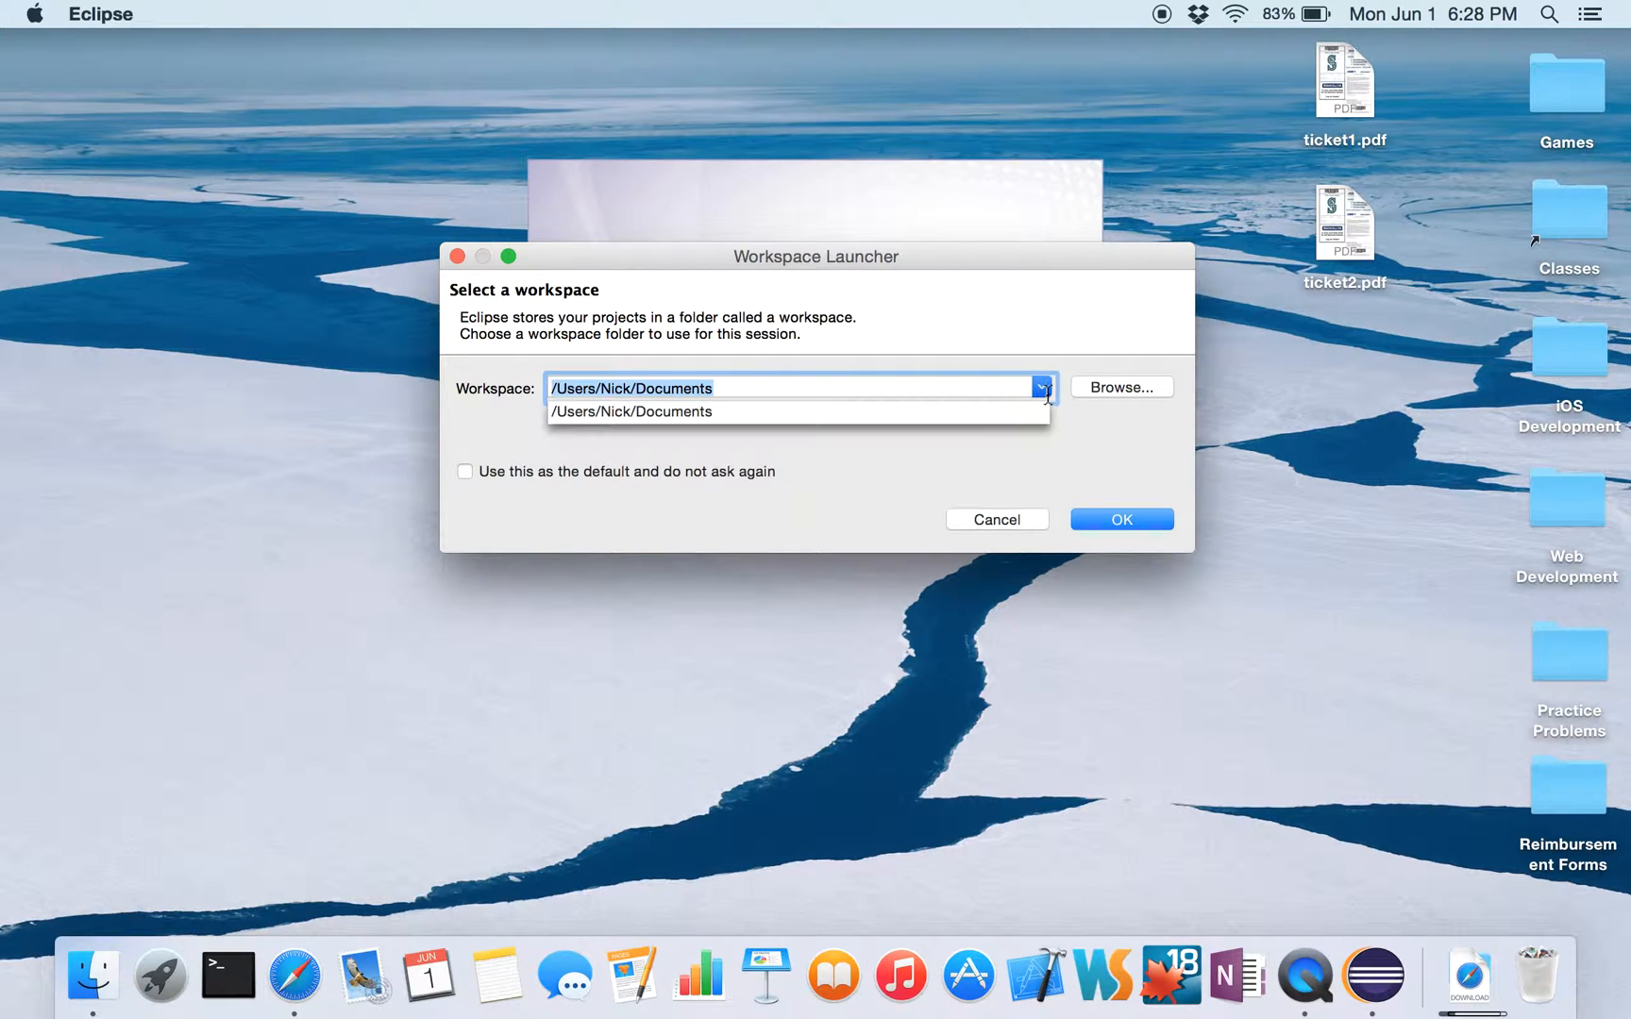
{"action": "left_click", "coordinate": [1047, 431]}
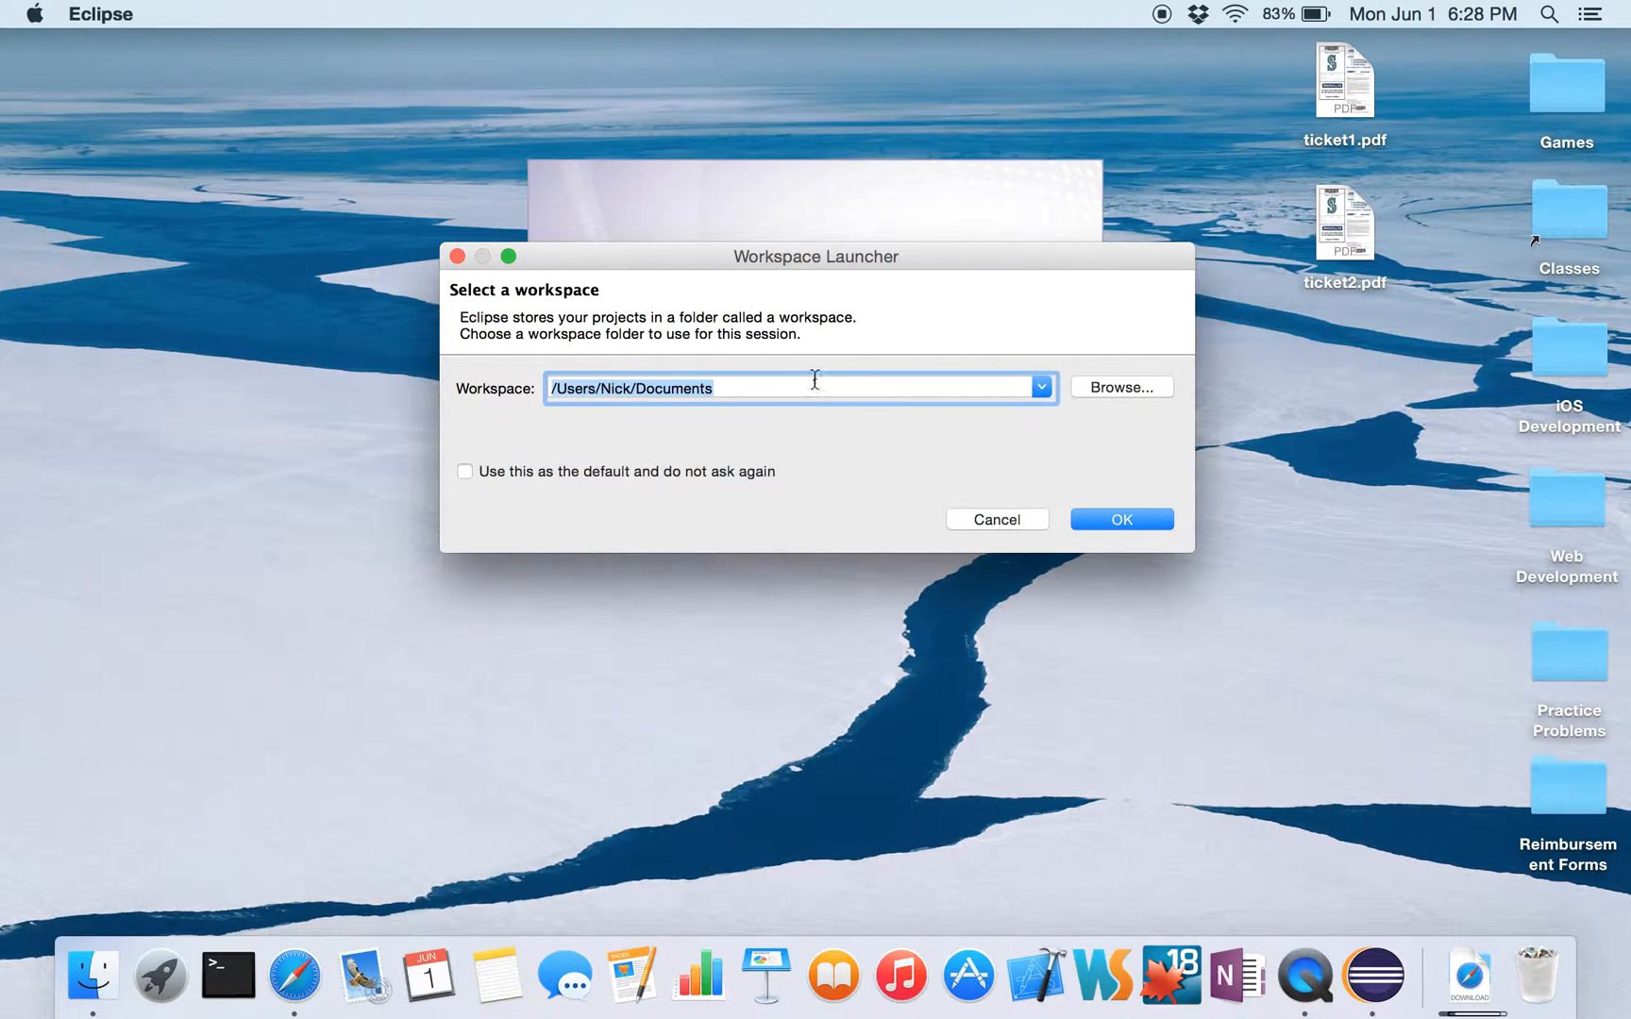
- Create a new folder on the desktop for the Java projects
{"action": "right_click", "coordinate": [358, 166]}
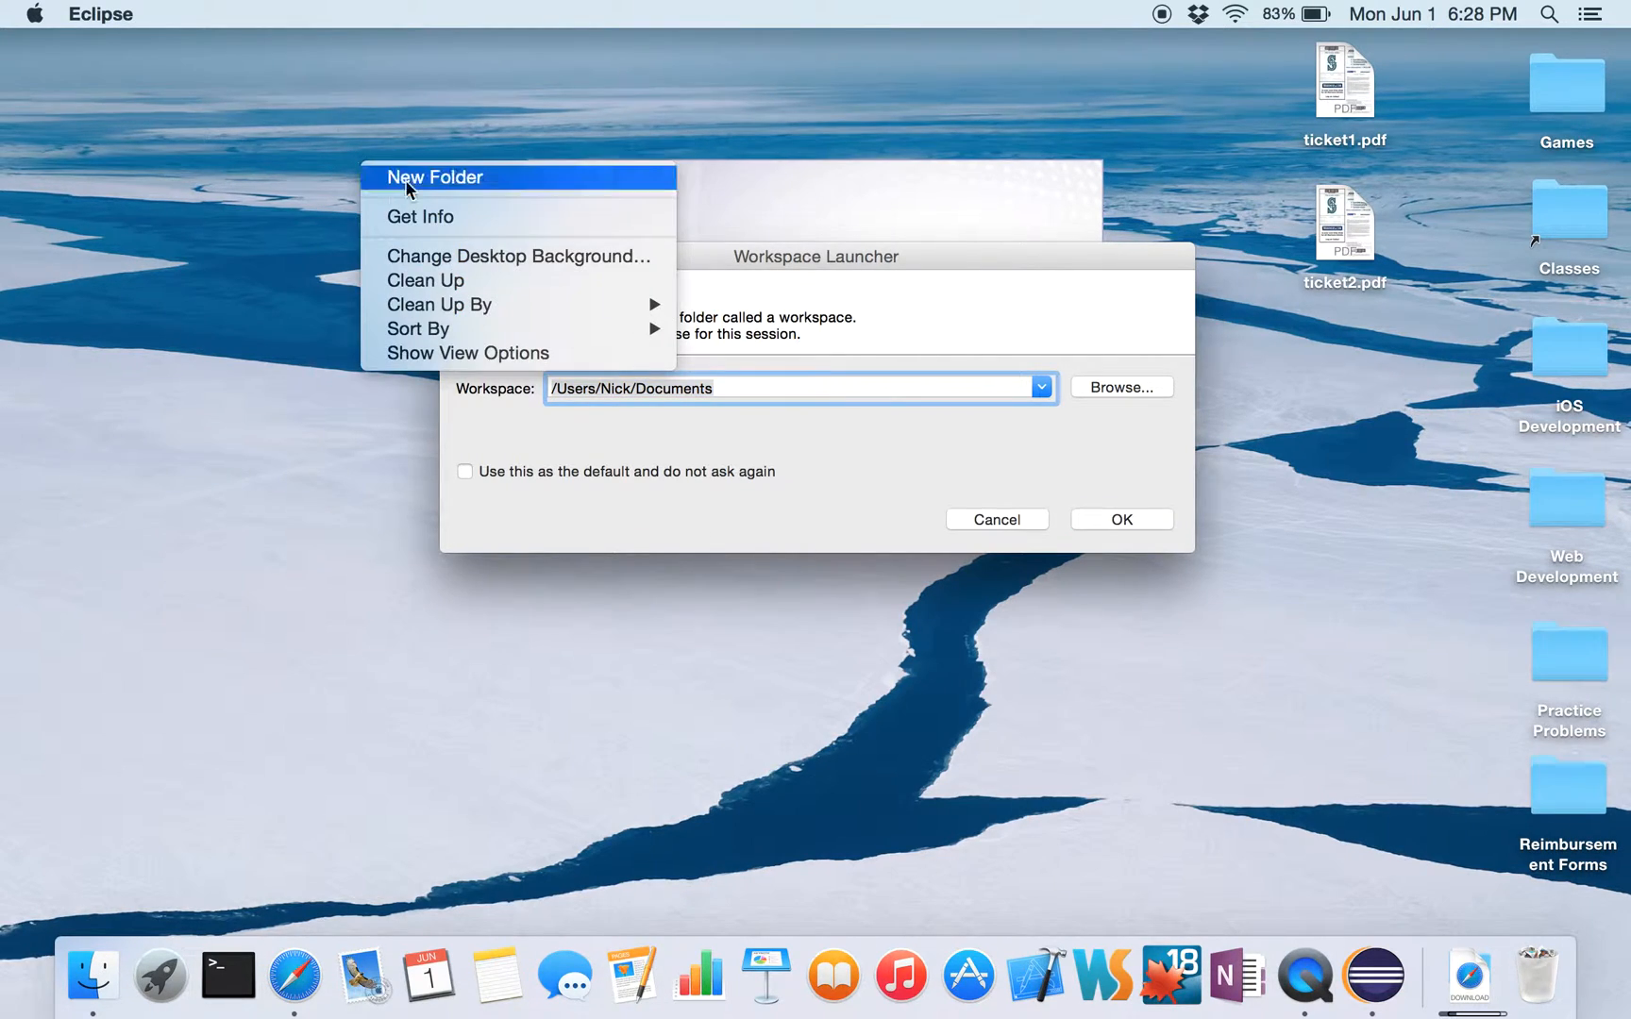
{"action": "left_click", "coordinate": [425, 184]}
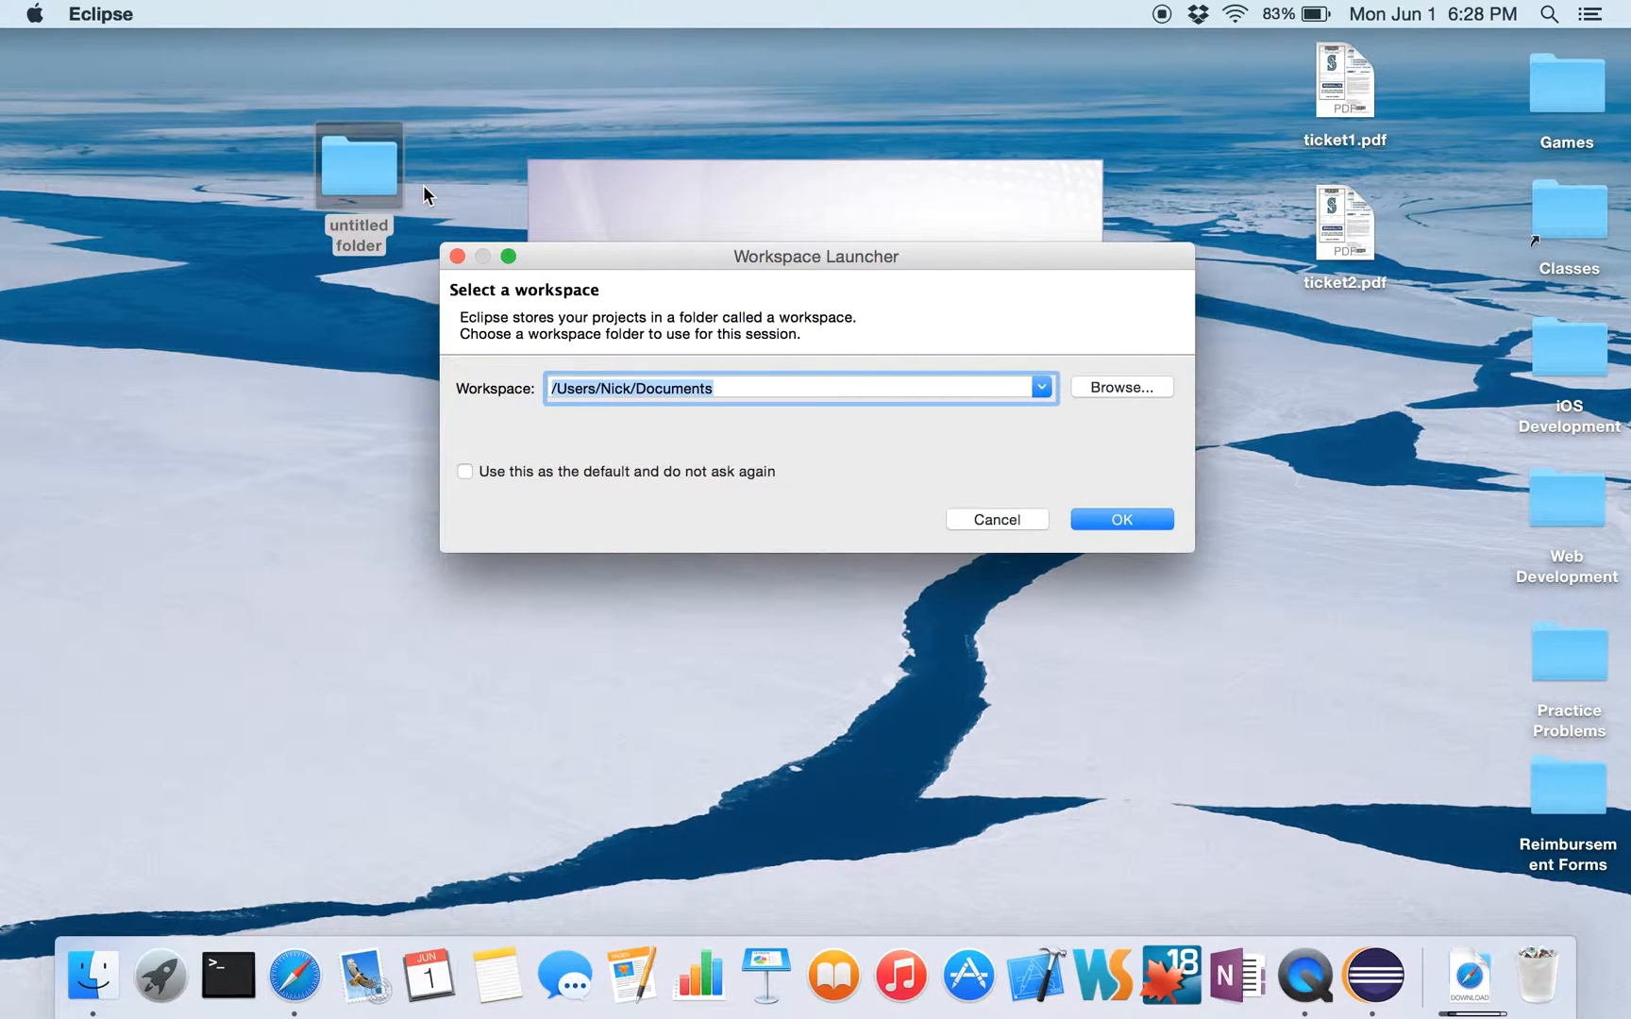
{"action": "right_click", "coordinate": [336, 233]}
{"action": "left_click", "coordinate": [368, 288]}
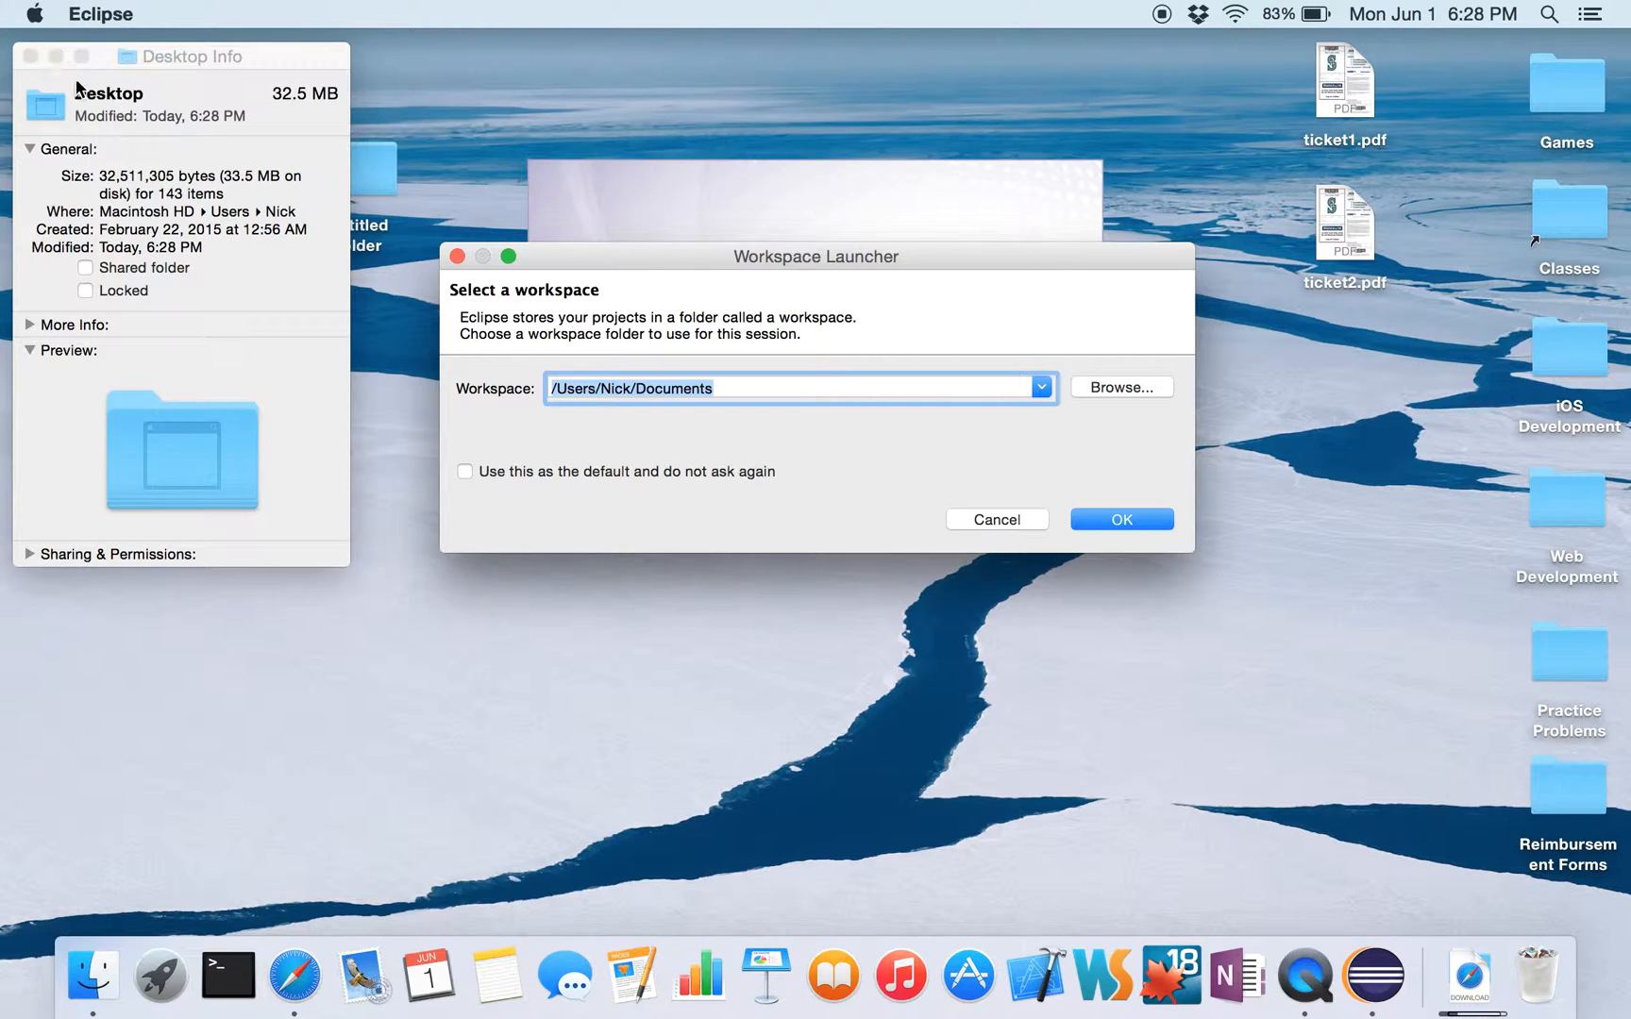
{"action": "left_click", "coordinate": [81, 56]}
{"action": "left_click", "coordinate": [30, 56]}
- Rename the new untitled desktop folder as Java Programming
{"action": "left_click", "coordinate": [379, 230]}
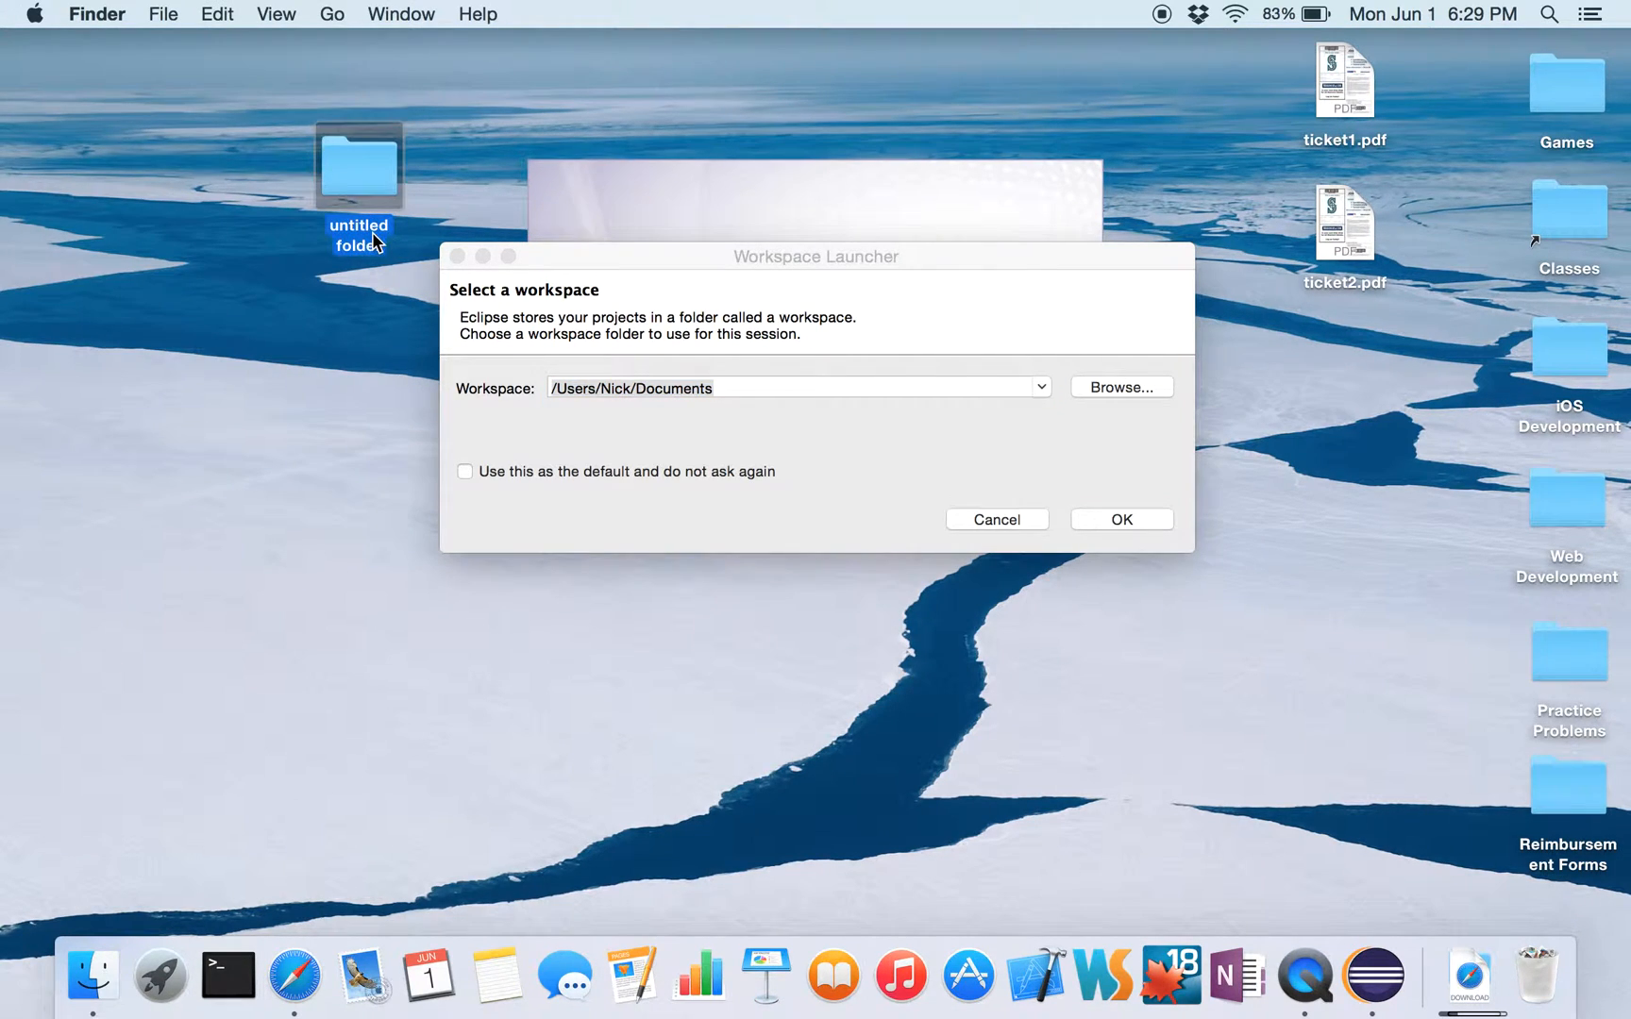
{"action": "left_click", "coordinate": [371, 232]}
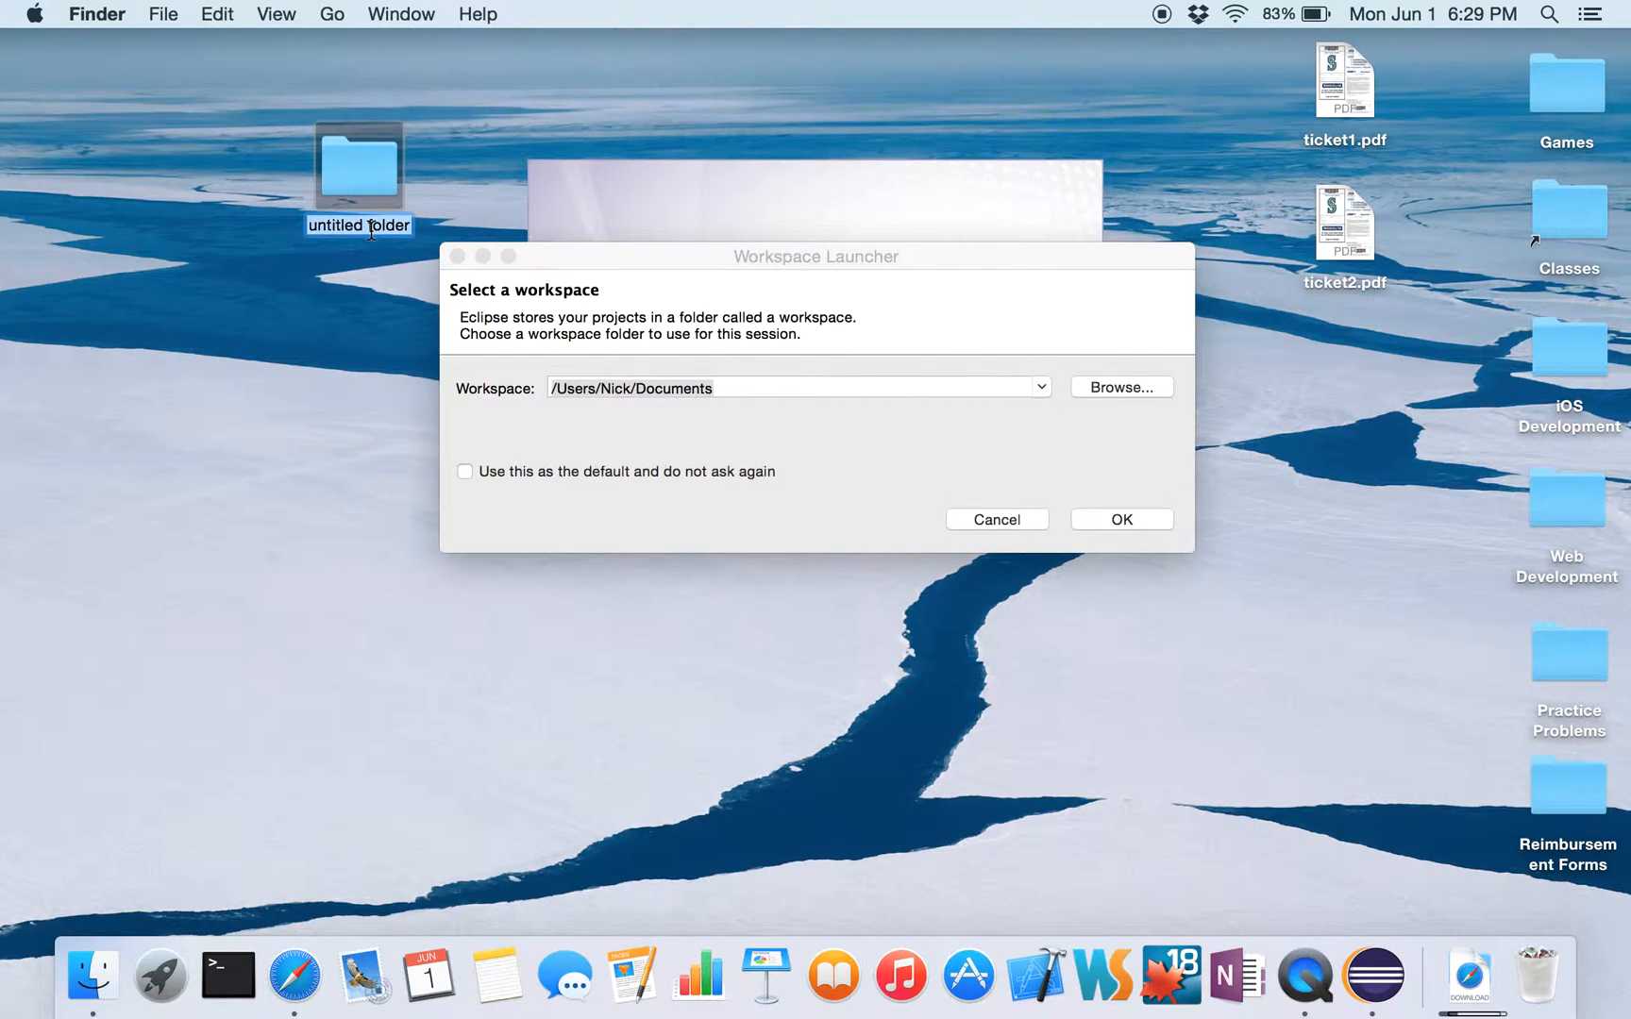
{"action": "type", "text": "Java Program"}
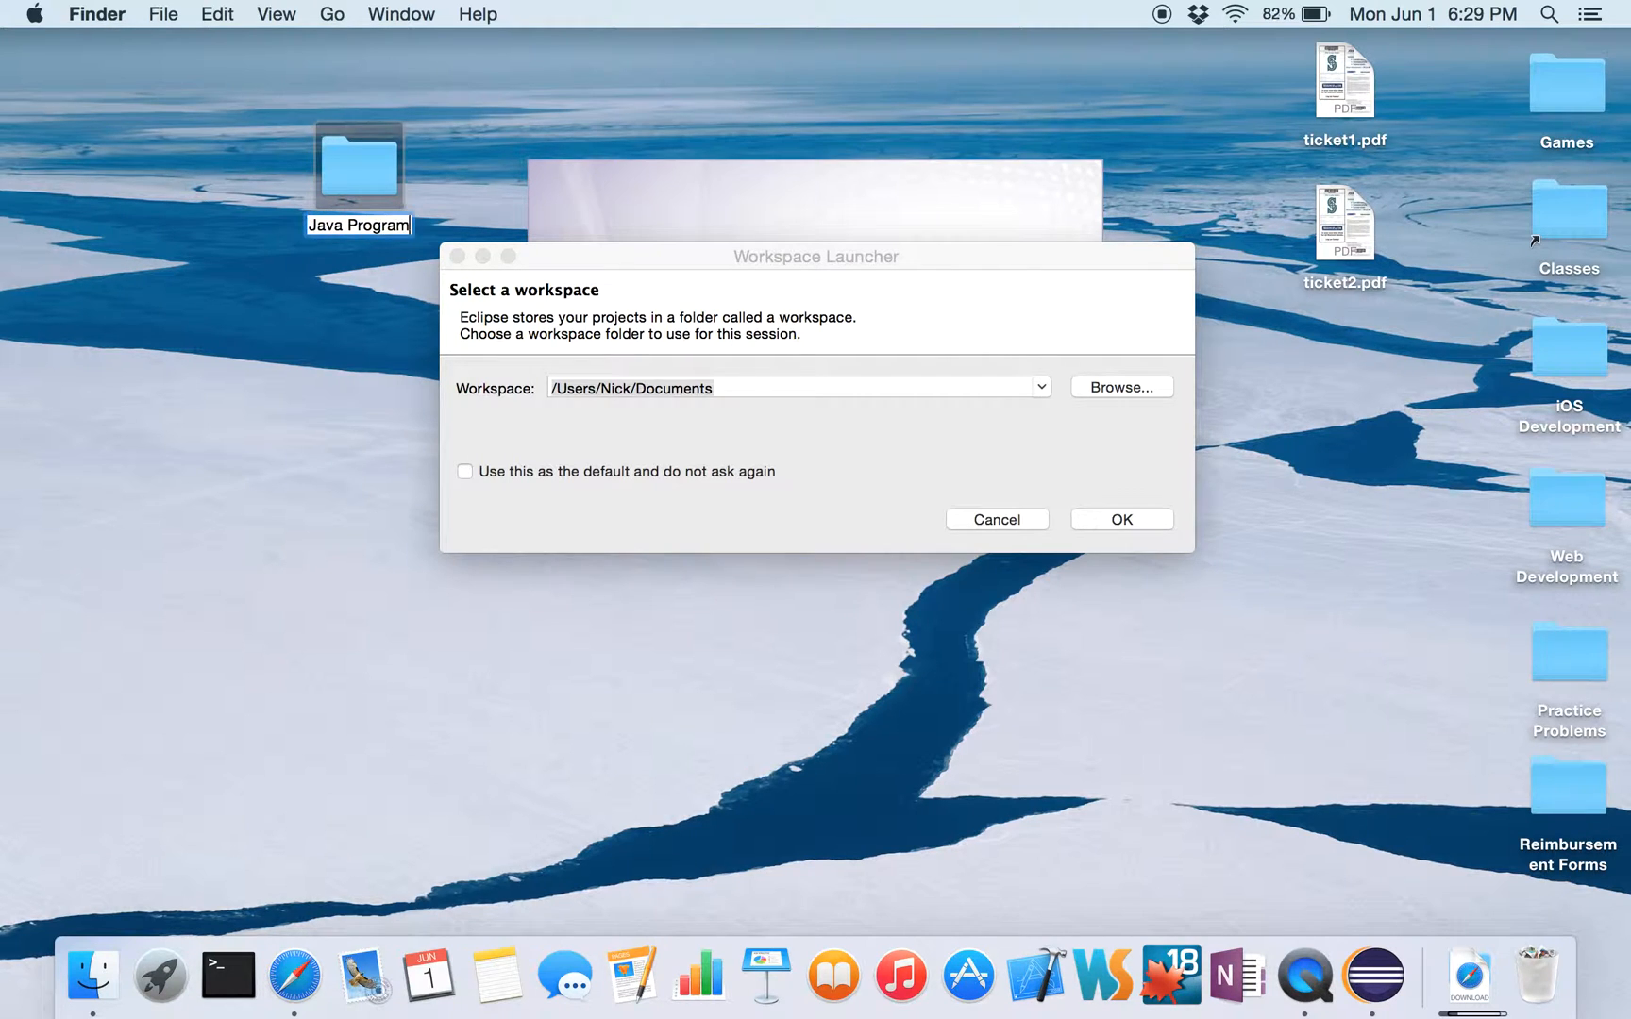
{"action": "type", "text": "ming"}
{"action": "key", "text": "Return"}
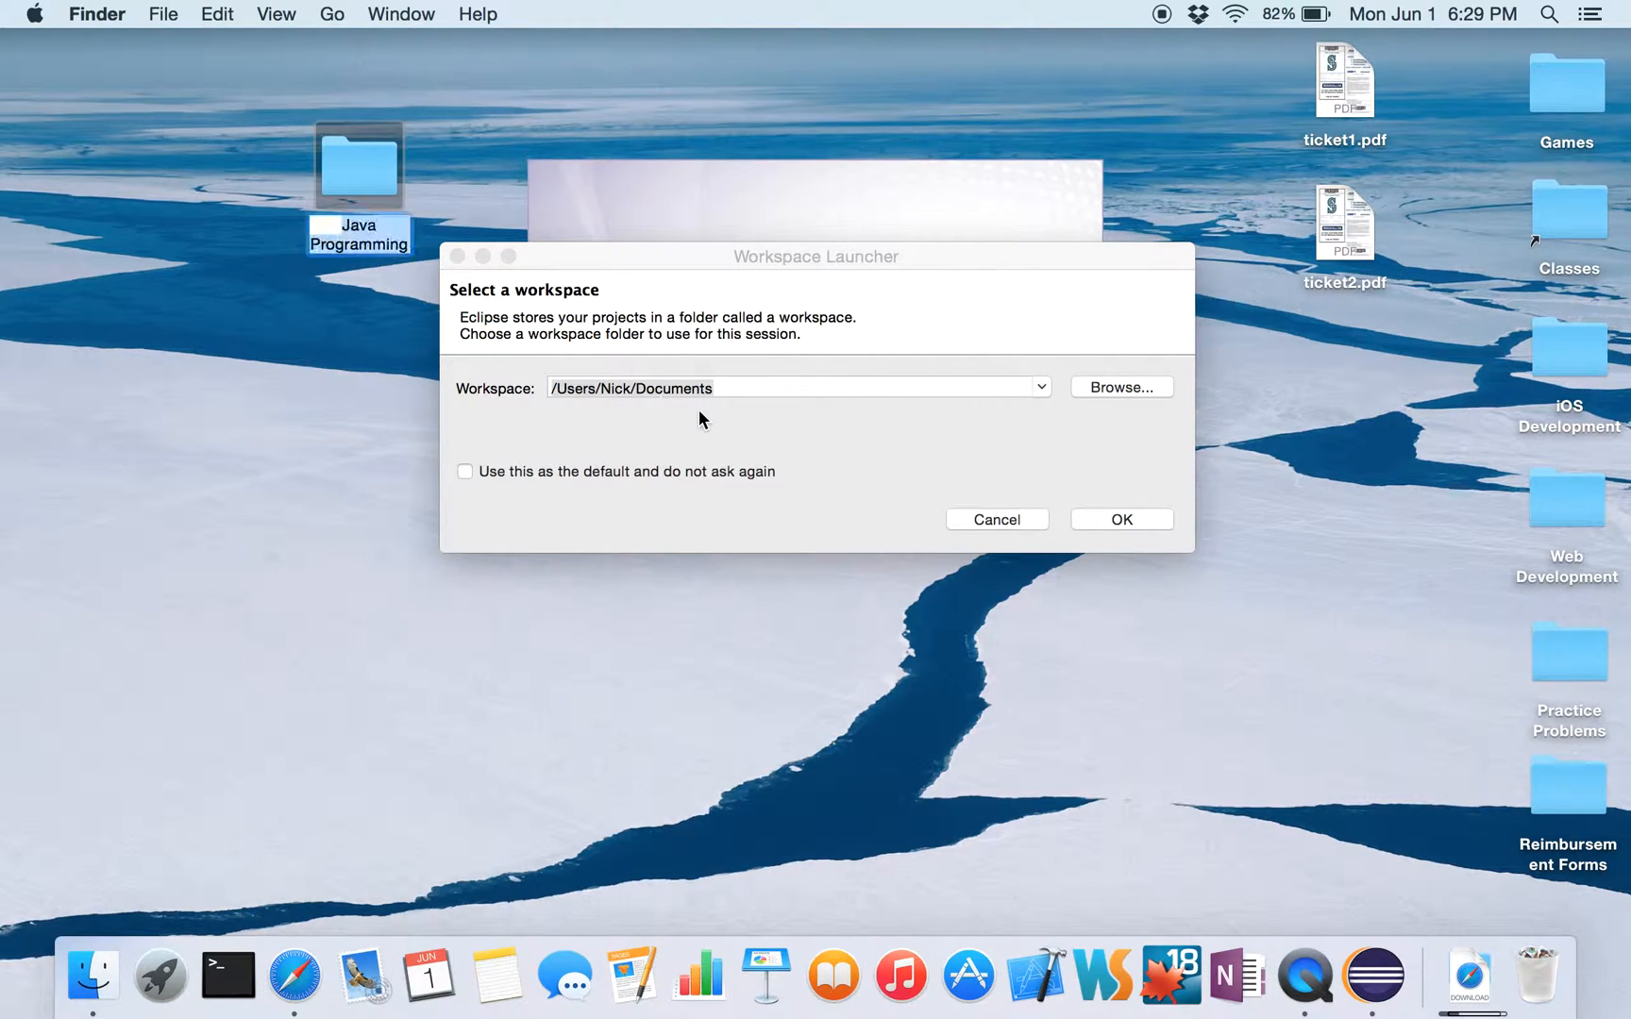
- Browse for the workspace directory and choose the Java Programming folder on the Desktop
{"action": "left_click", "coordinate": [1169, 390]}
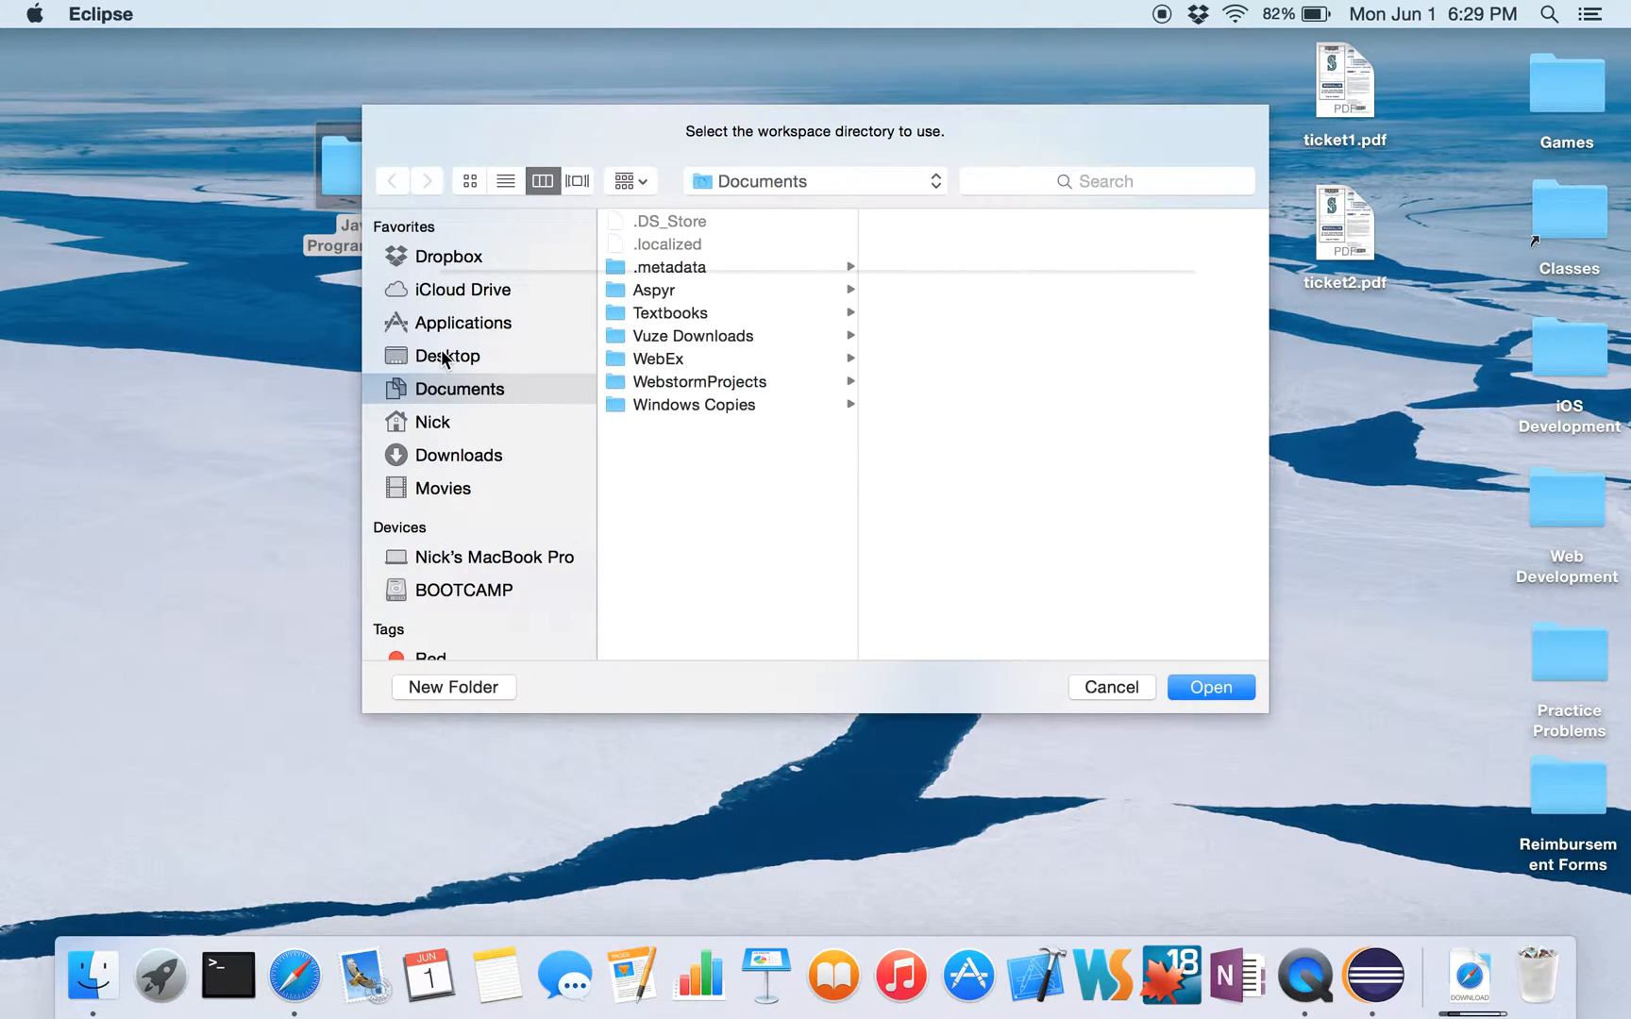
{"action": "left_click", "coordinate": [446, 358]}
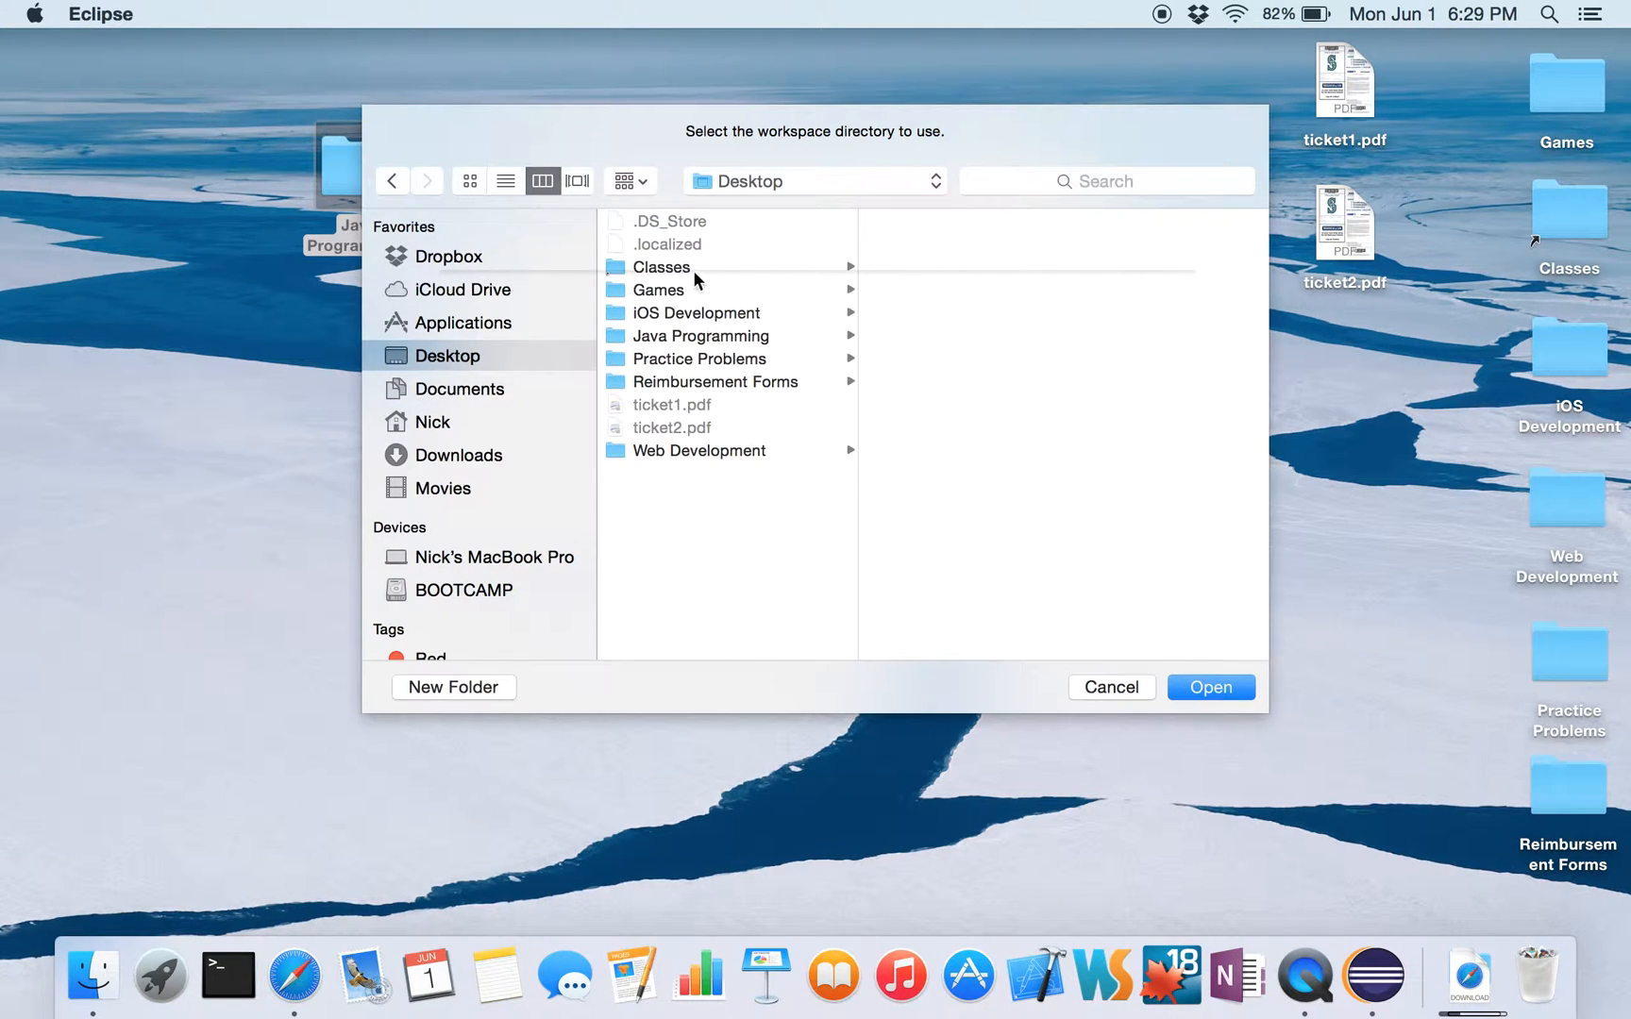
{"action": "left_click", "coordinate": [692, 336]}
{"action": "key", "text": "Return"}
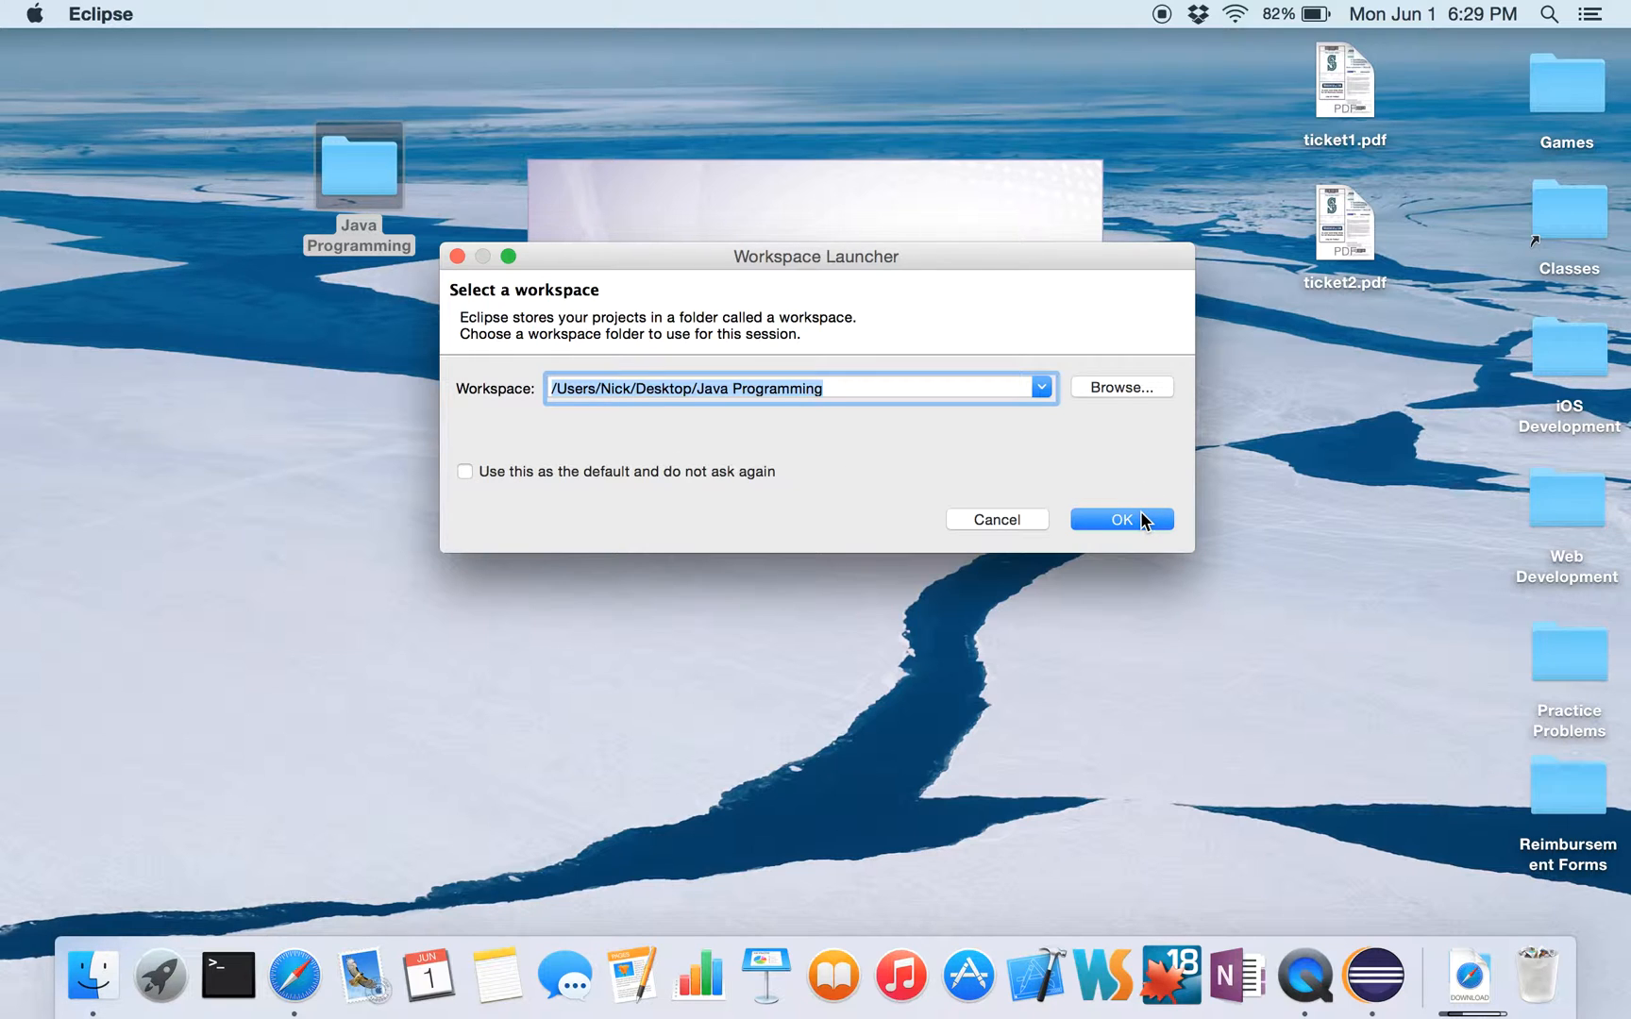
- Launch Eclipse with the selected workspace and make its window full screen
{"action": "left_click_drag", "start_coordinate": [841, 258], "coordinate": [870, 277]}
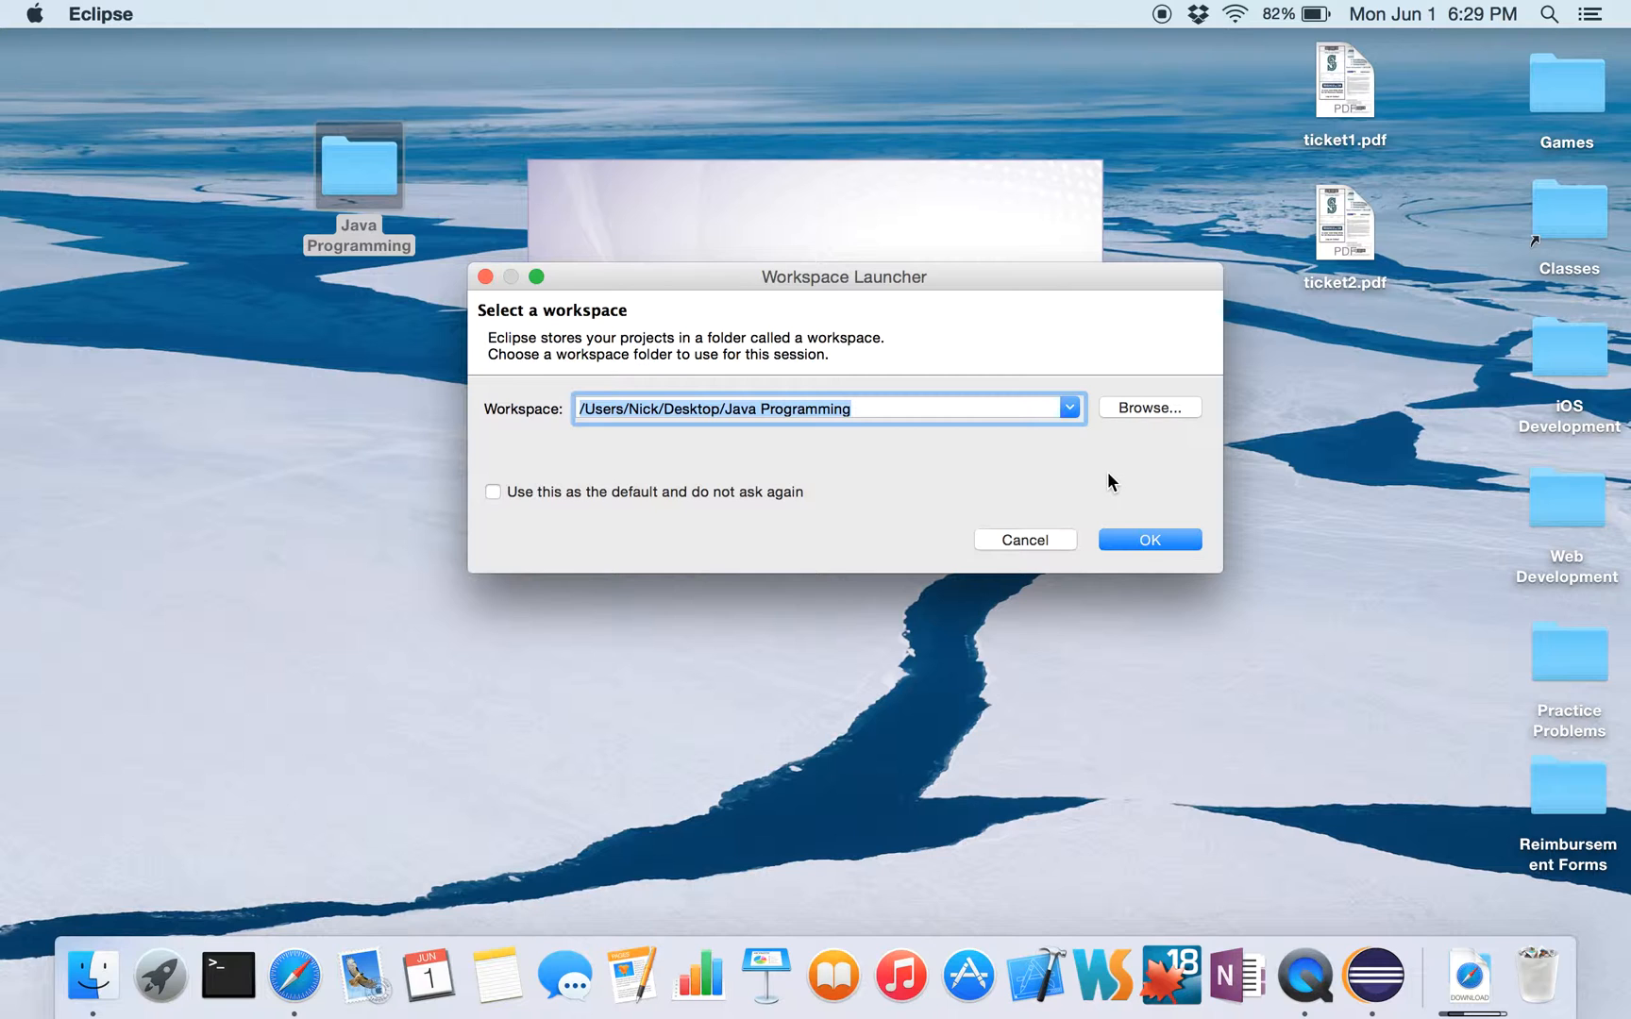
{"action": "left_click", "coordinate": [844, 409]}
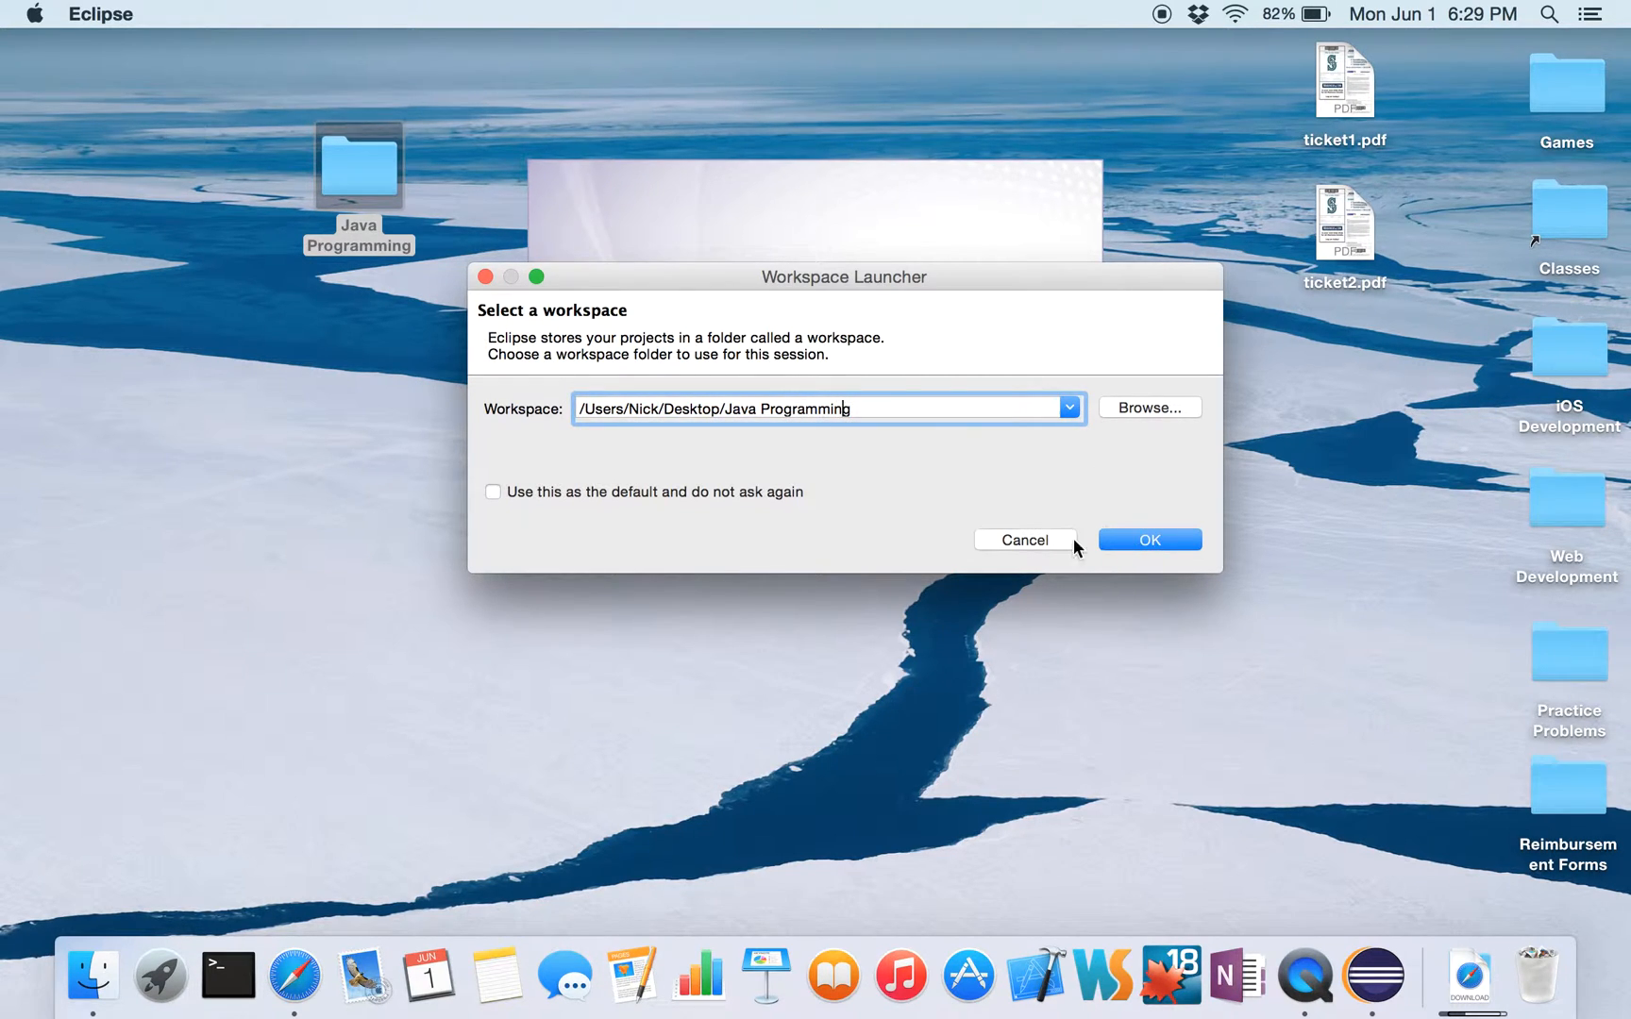
{"action": "left_click", "coordinate": [1149, 540]}
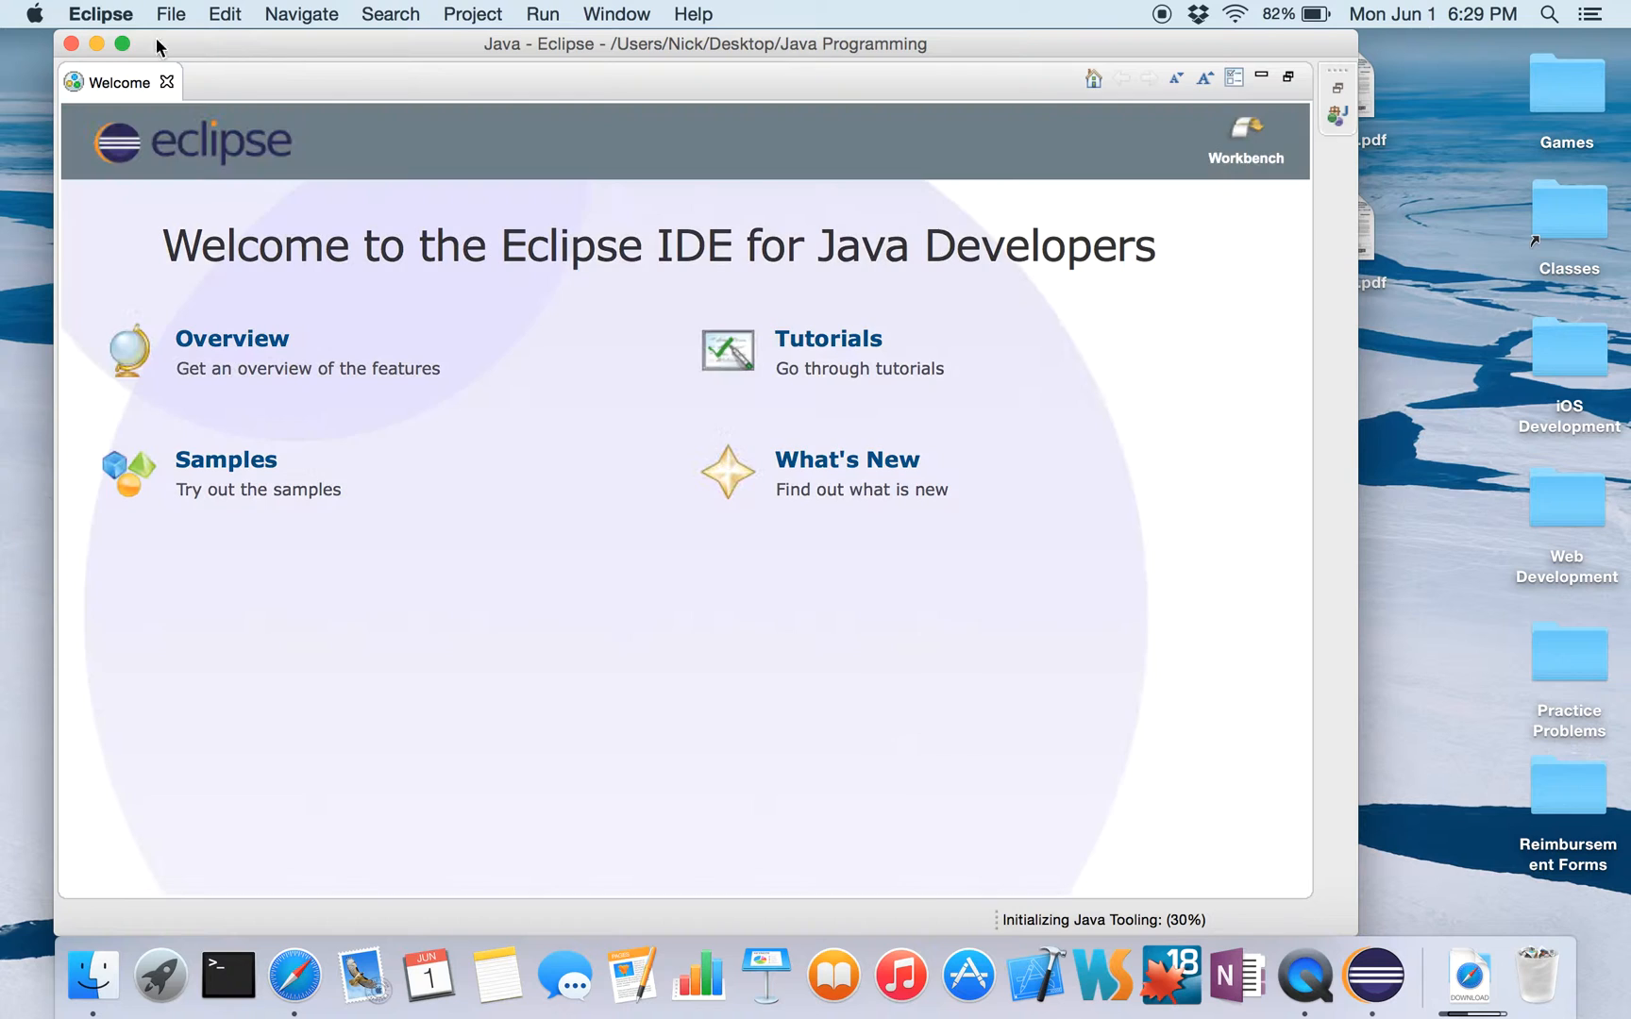
{"action": "left_click", "coordinate": [123, 44]}
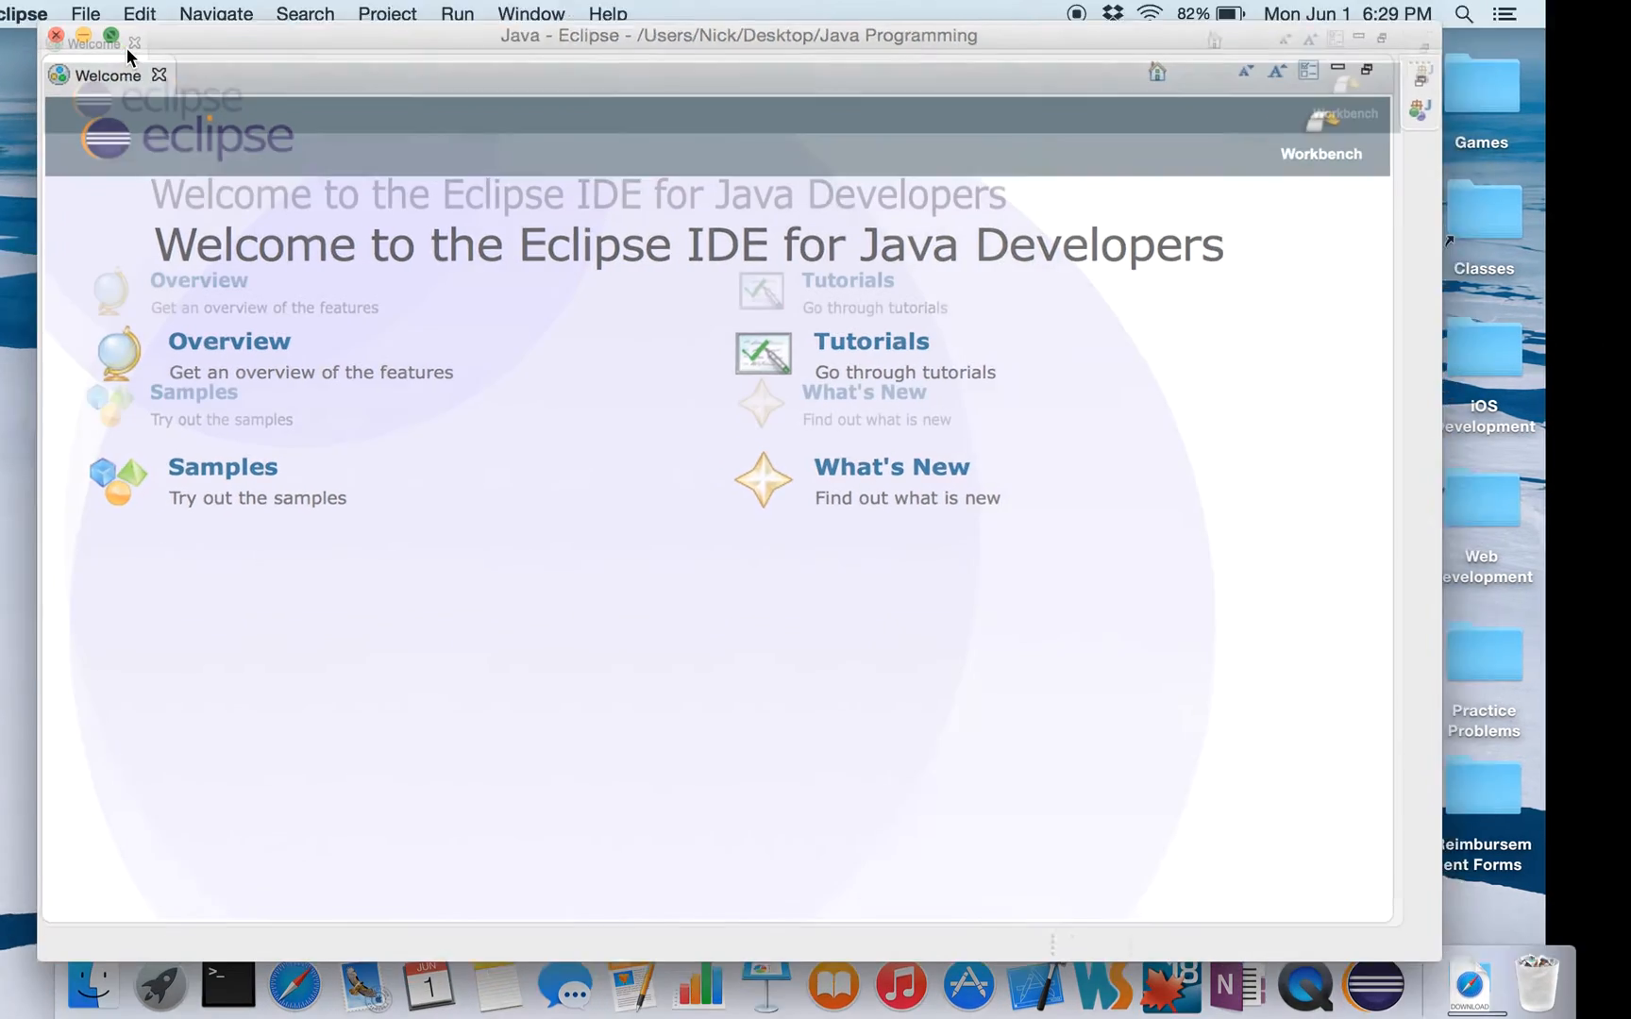
- Start a new Java project and name it Hello World
{"action": "mouse_move", "coordinate": [222, 9]}
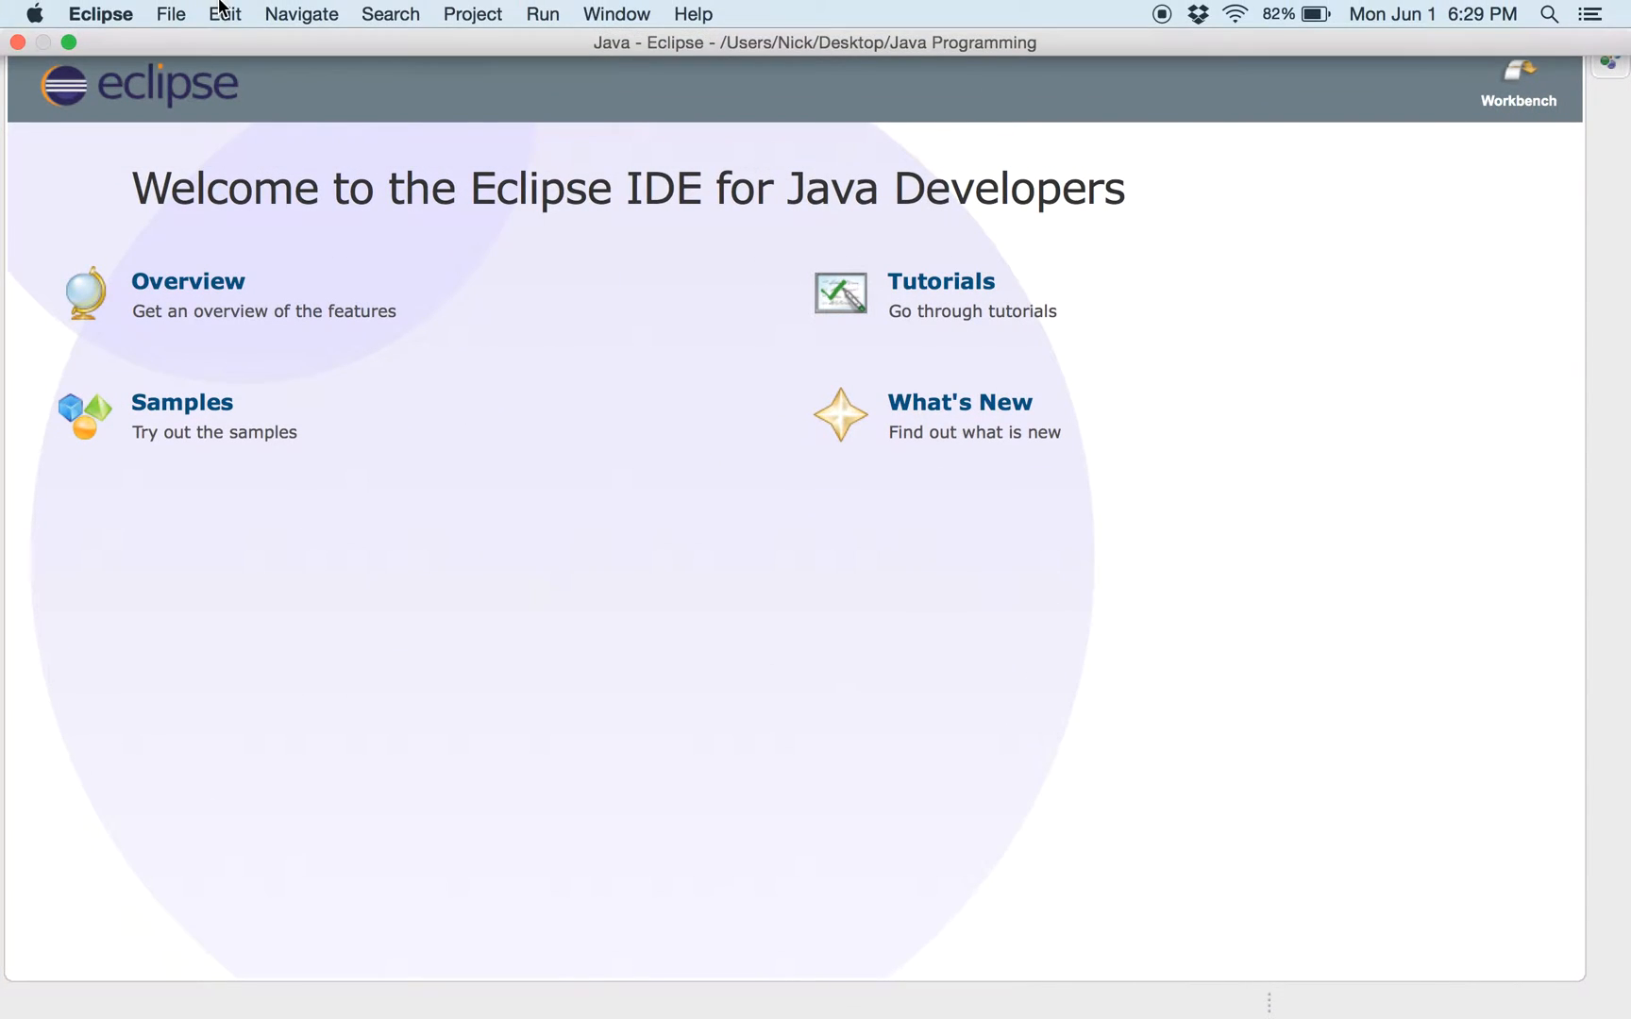
{"action": "left_click", "coordinate": [173, 13]}
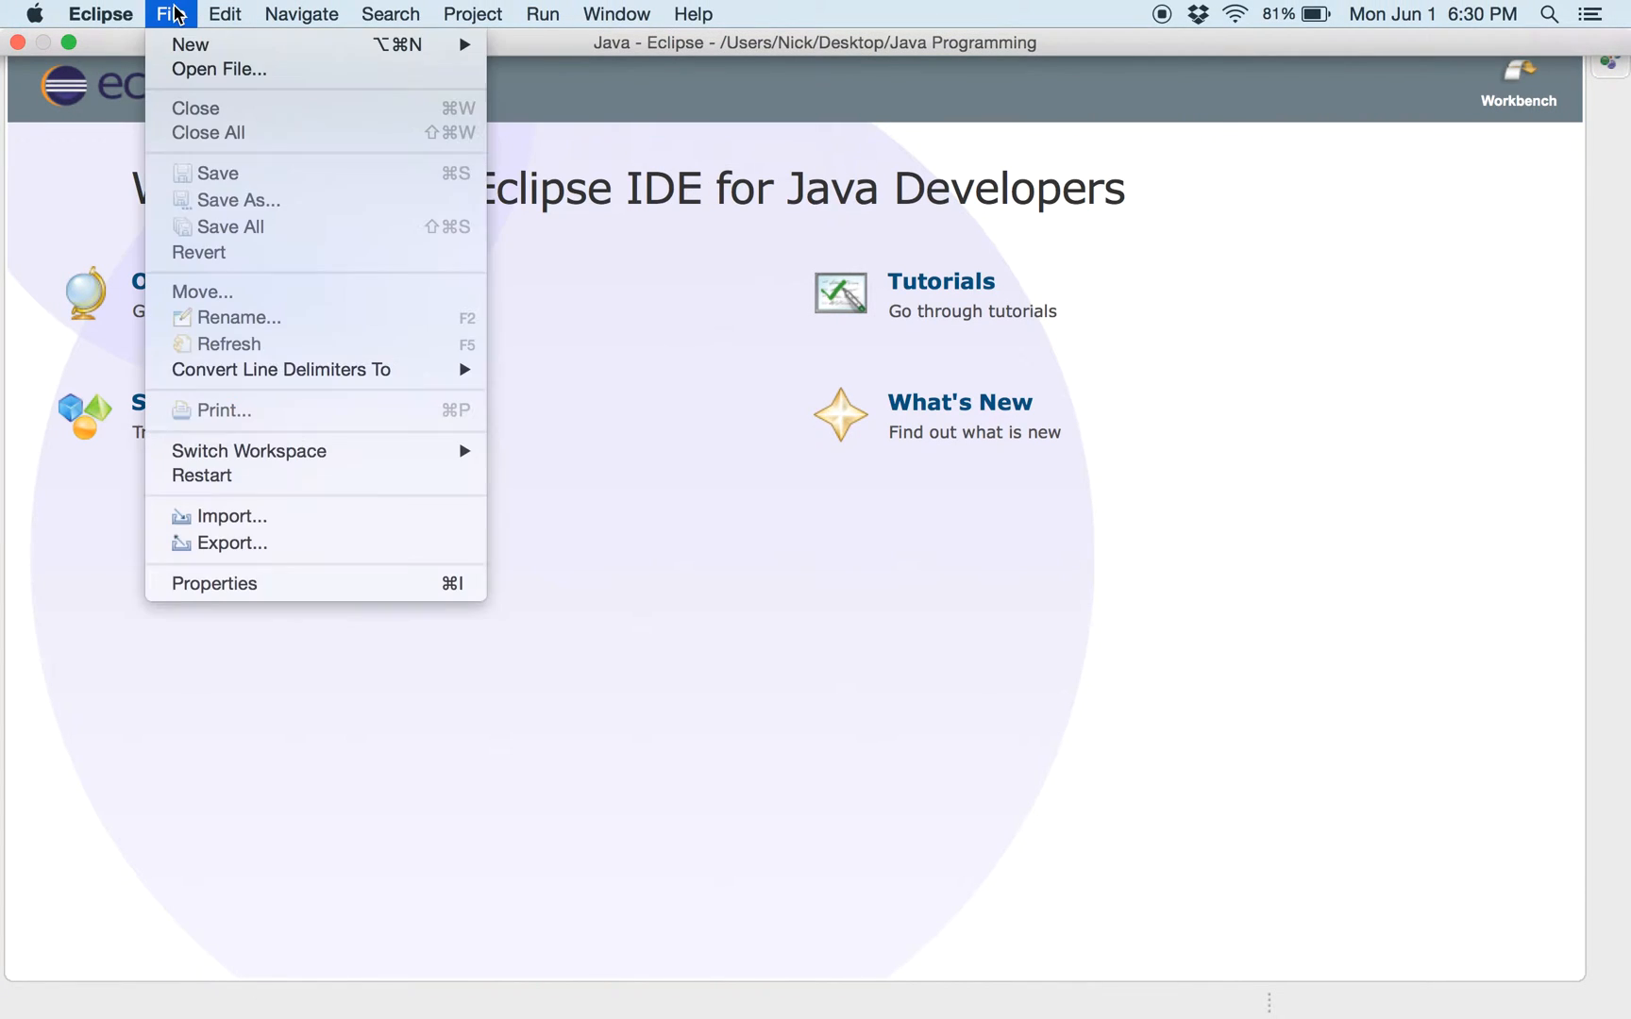
{"action": "mouse_move", "coordinate": [218, 46]}
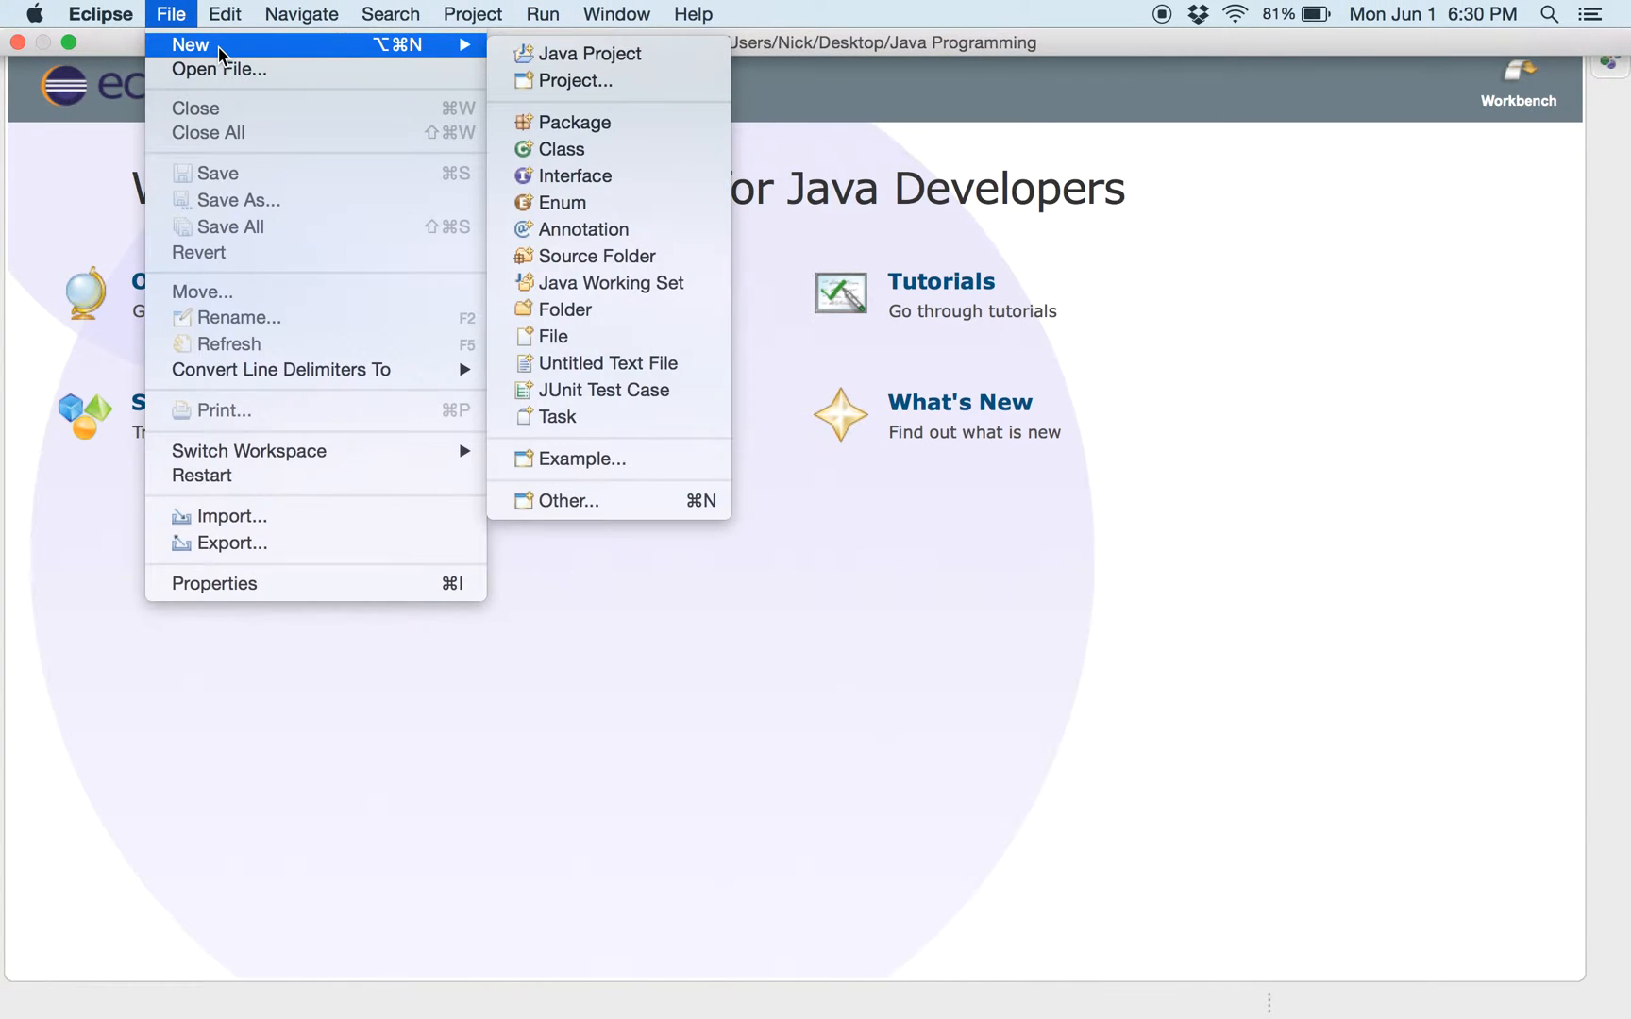
{"action": "left_click", "coordinate": [557, 54]}
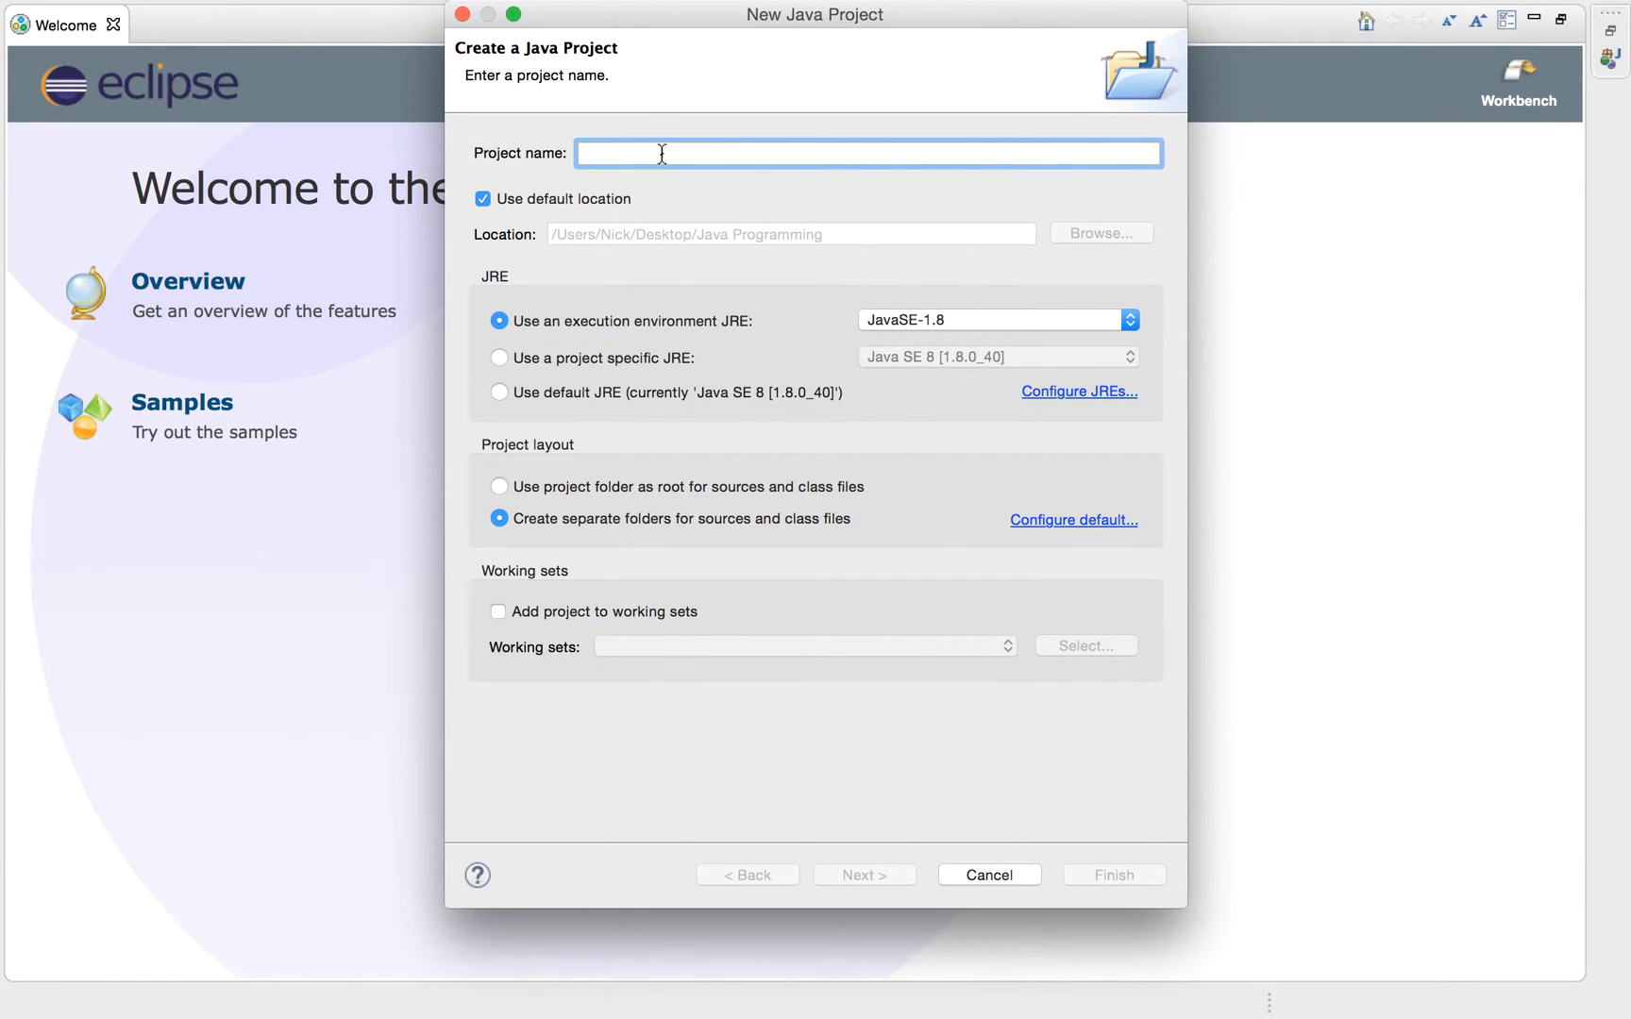
{"action": "type", "text": "He"}
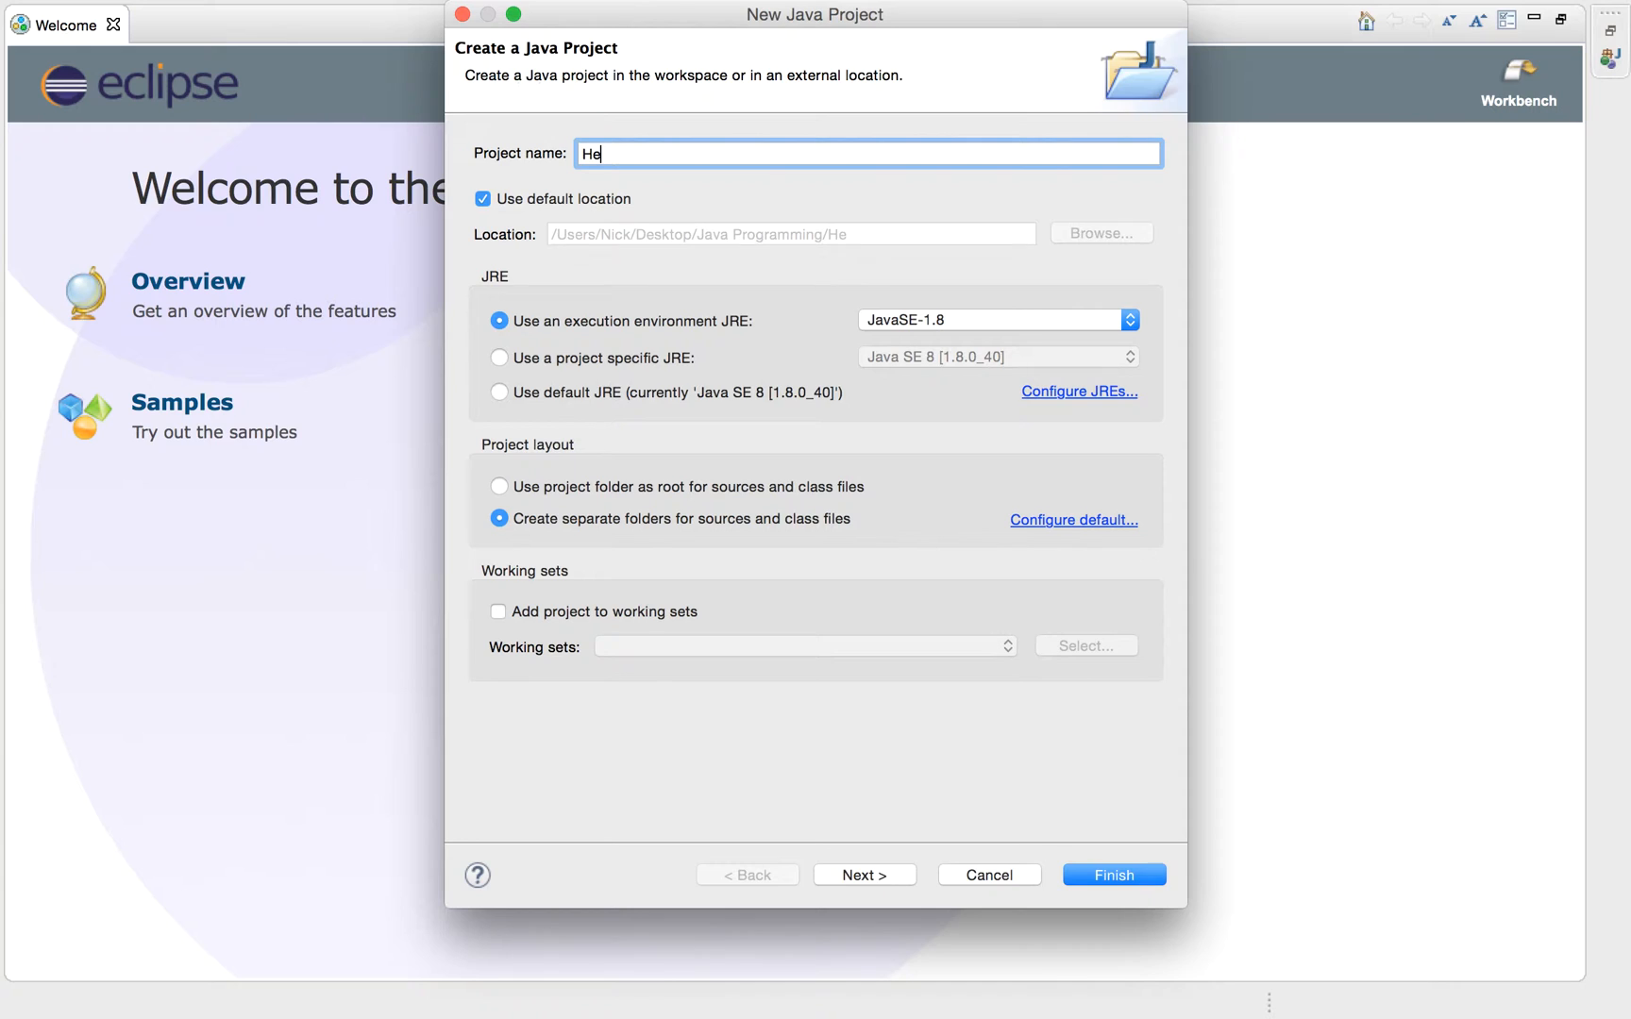
{"action": "type", "text": "llo World"}
- Keep JavaSE-1.8 as the execution environment and finish creating the project with the default build settings
{"action": "left_click", "coordinate": [909, 321]}
{"action": "left_click", "coordinate": [909, 321]}
{"action": "left_click", "coordinate": [874, 875]}
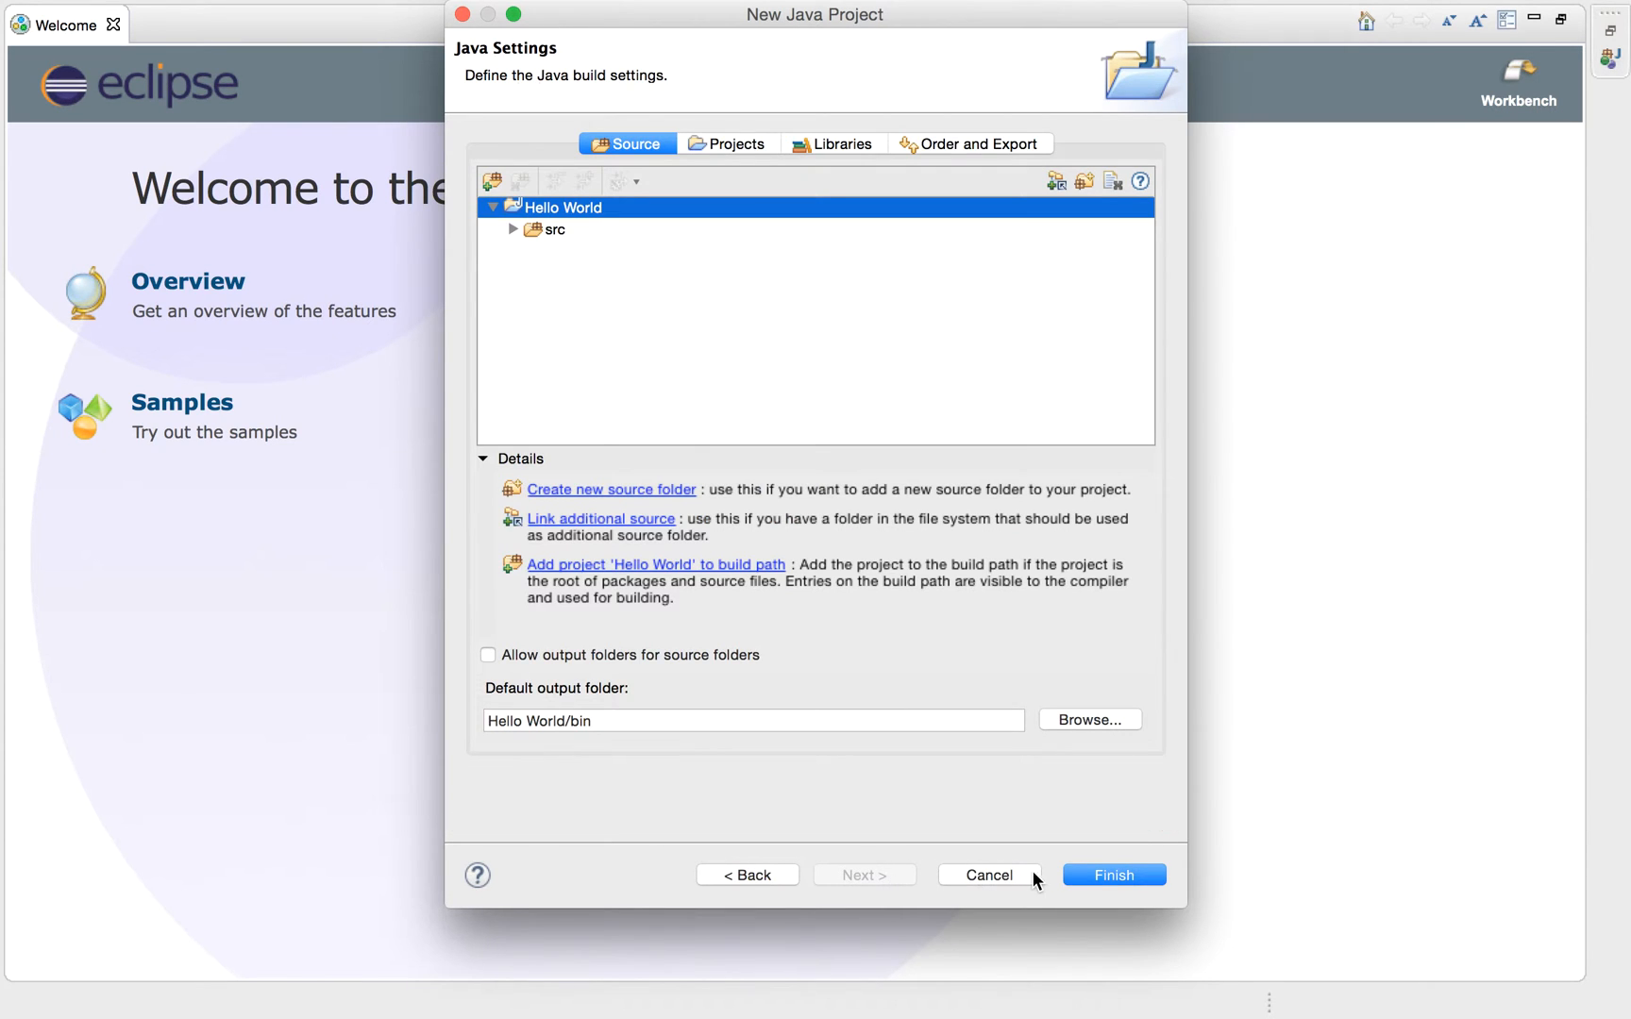
{"action": "left_click", "coordinate": [1104, 878]}
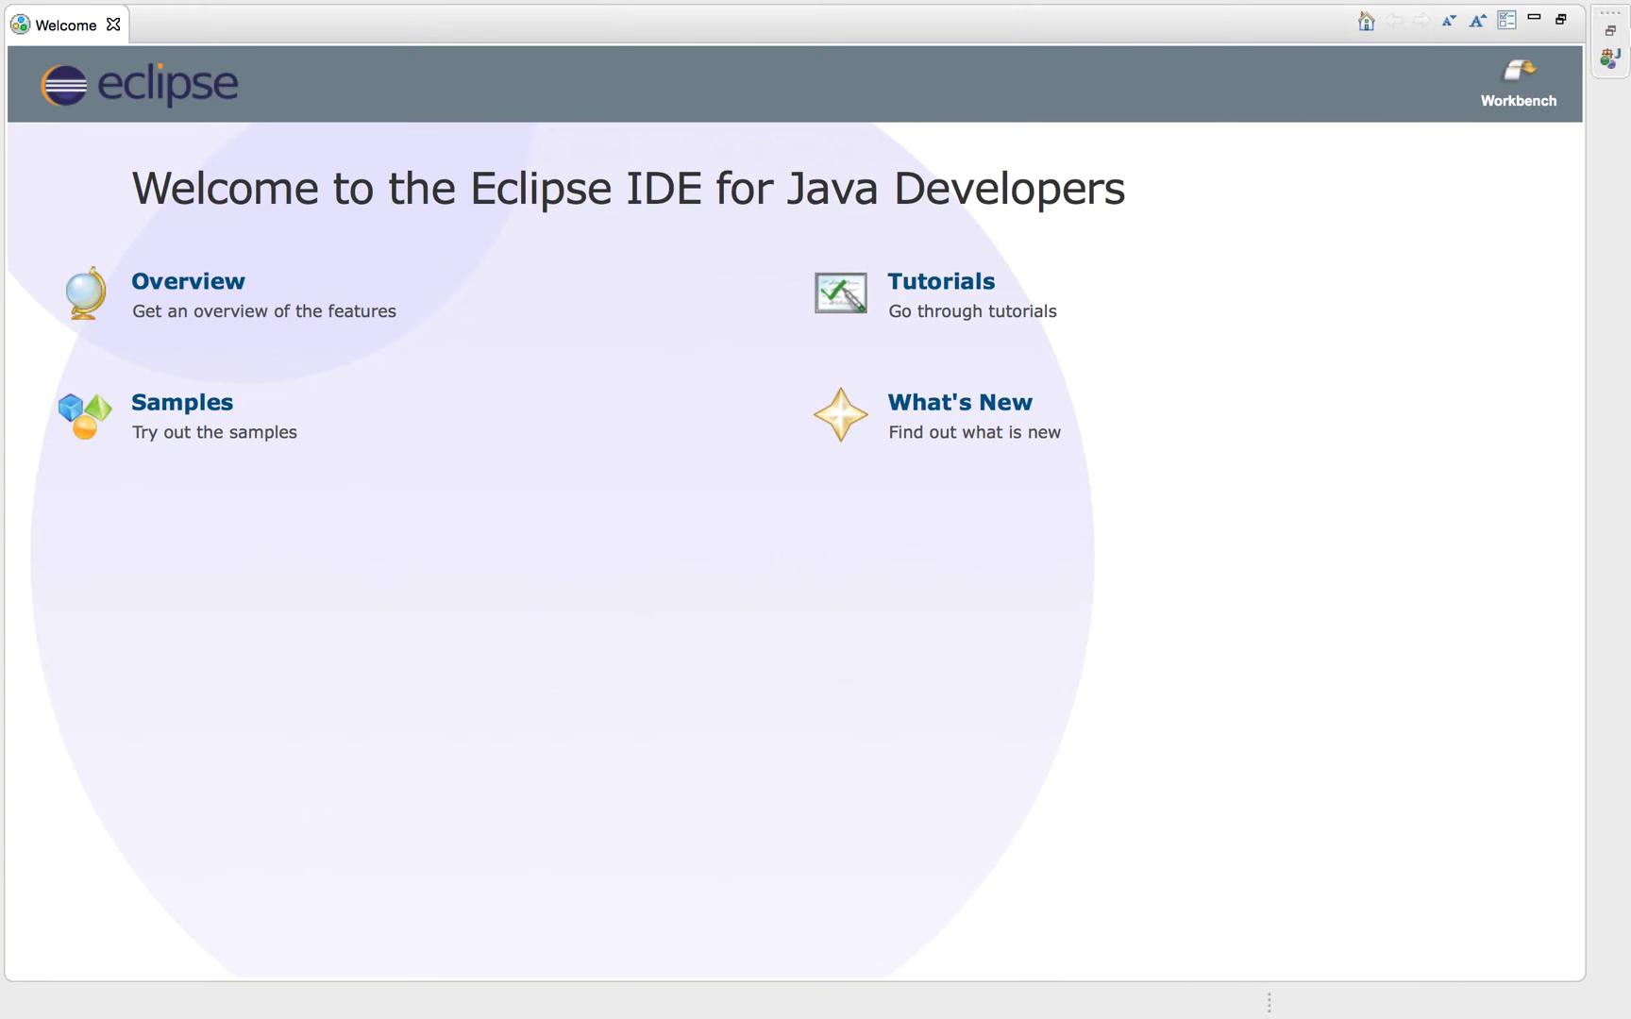
- Close the Welcome page, expand the Hello World project and select its src folder
{"action": "left_click", "coordinate": [113, 23]}
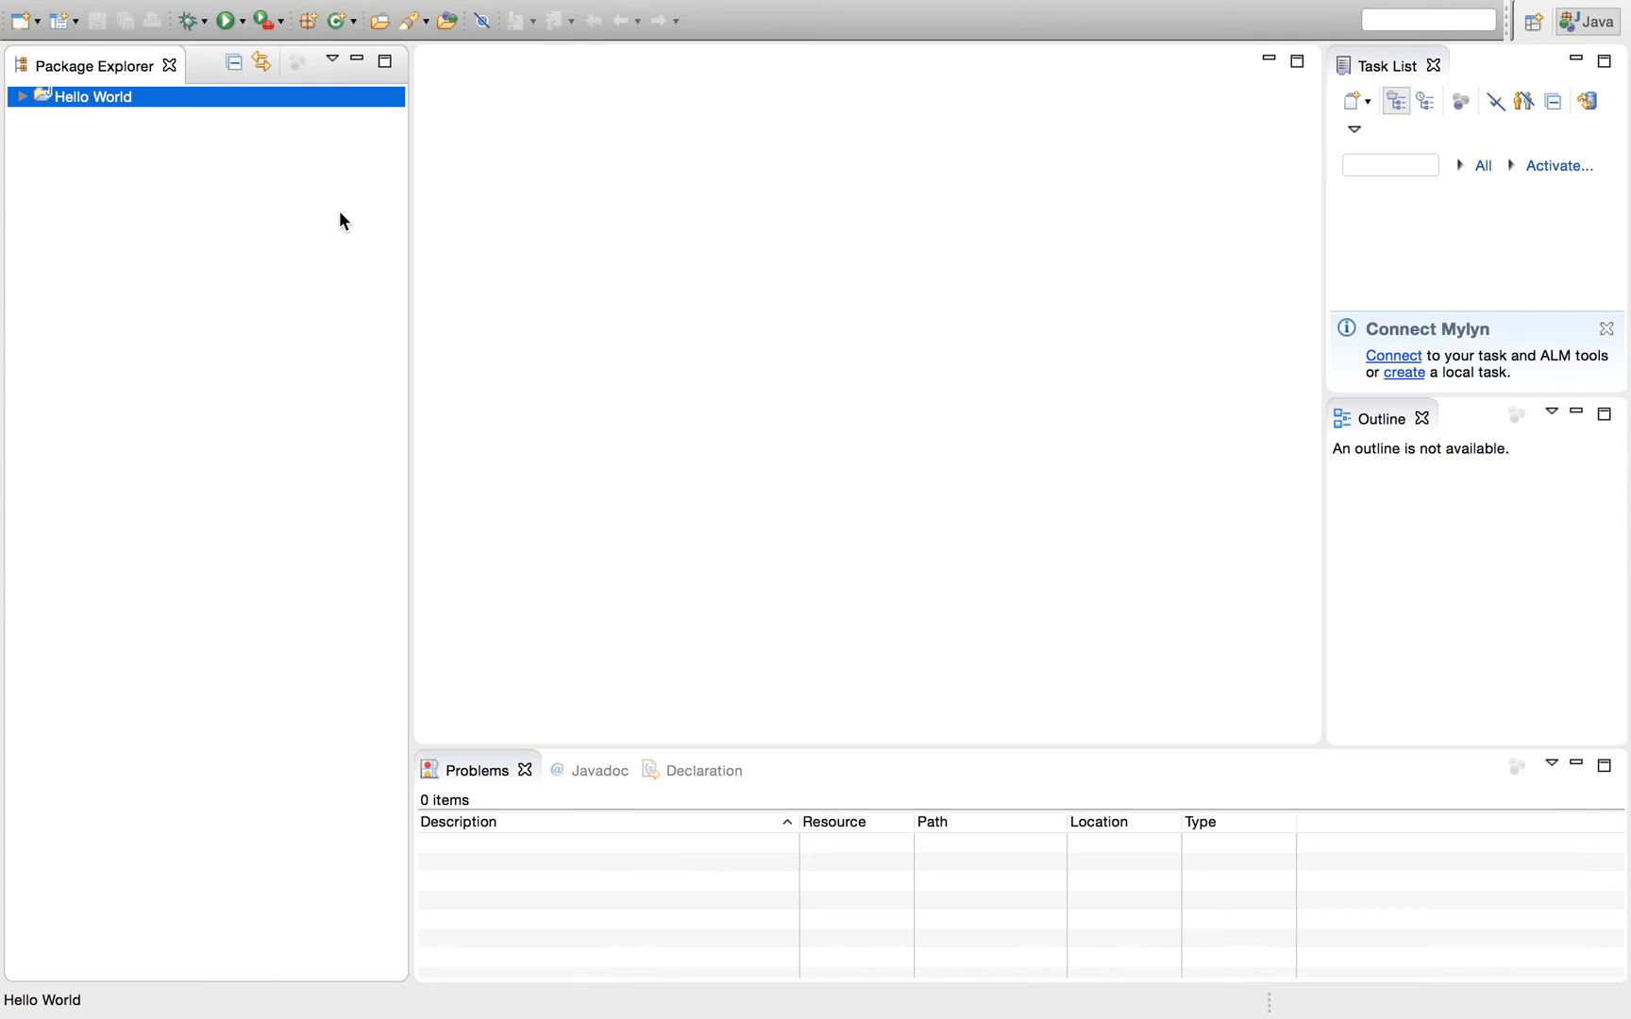
{"action": "double_click", "coordinate": [118, 96]}
{"action": "left_click", "coordinate": [61, 117]}
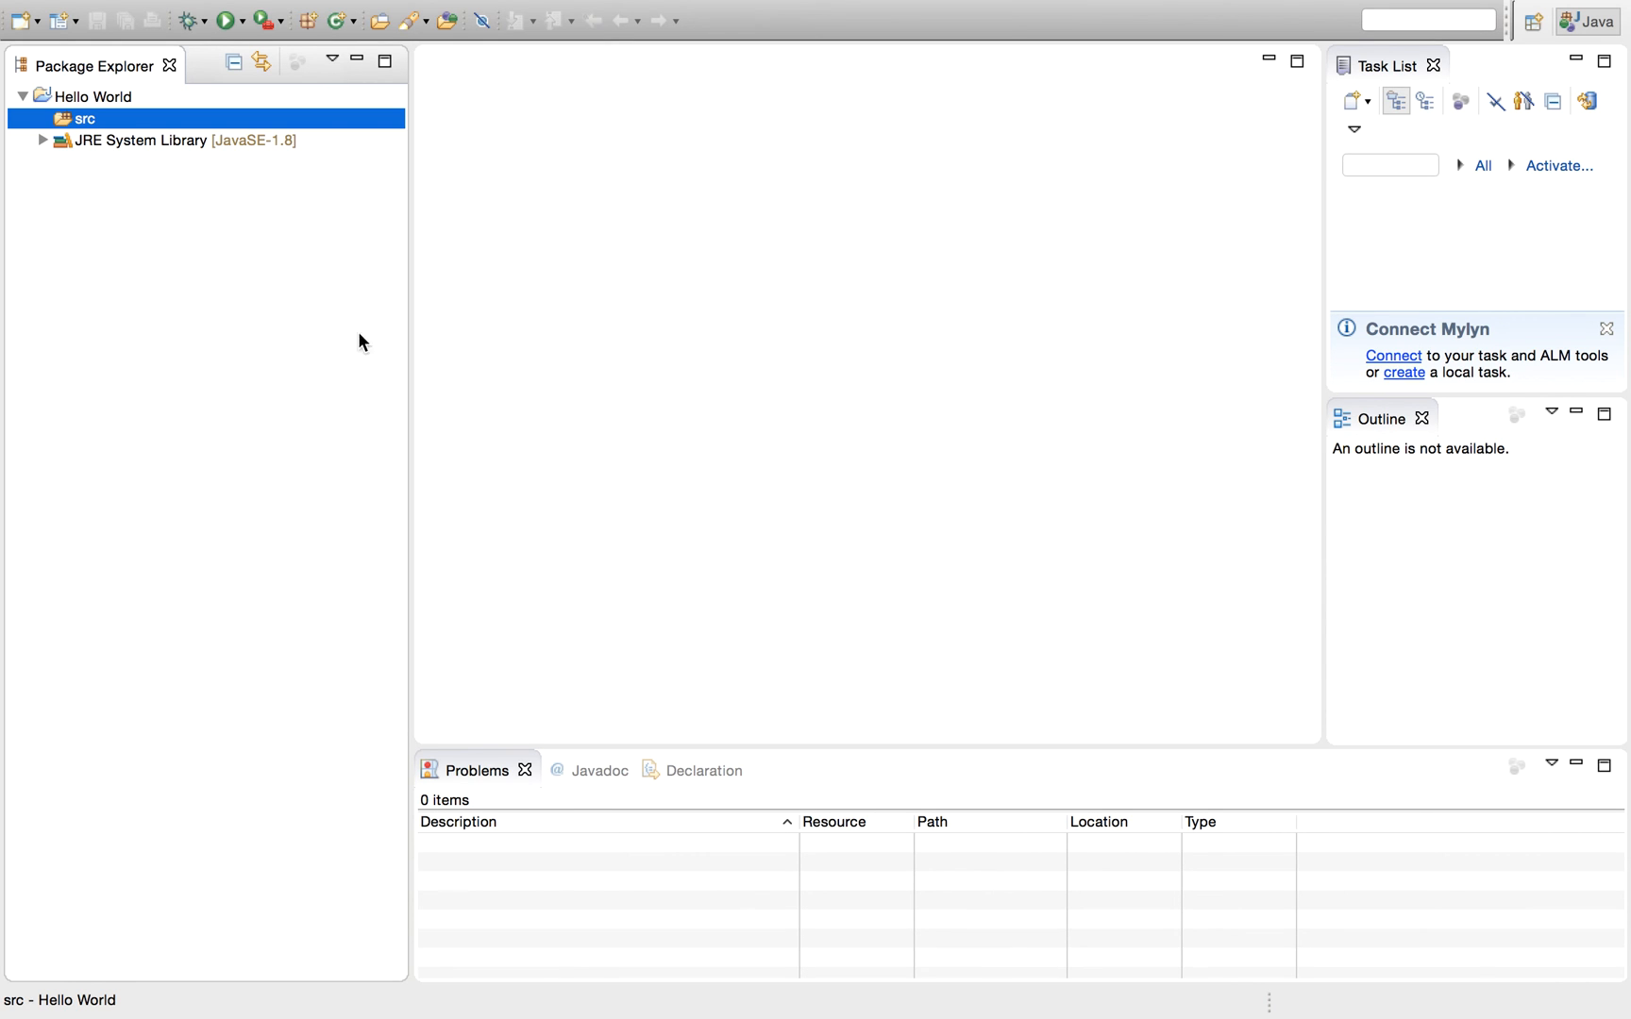
{"action": "key", "text": "ctrl+Left"}
{"action": "key", "text": "ctrl+Right"}
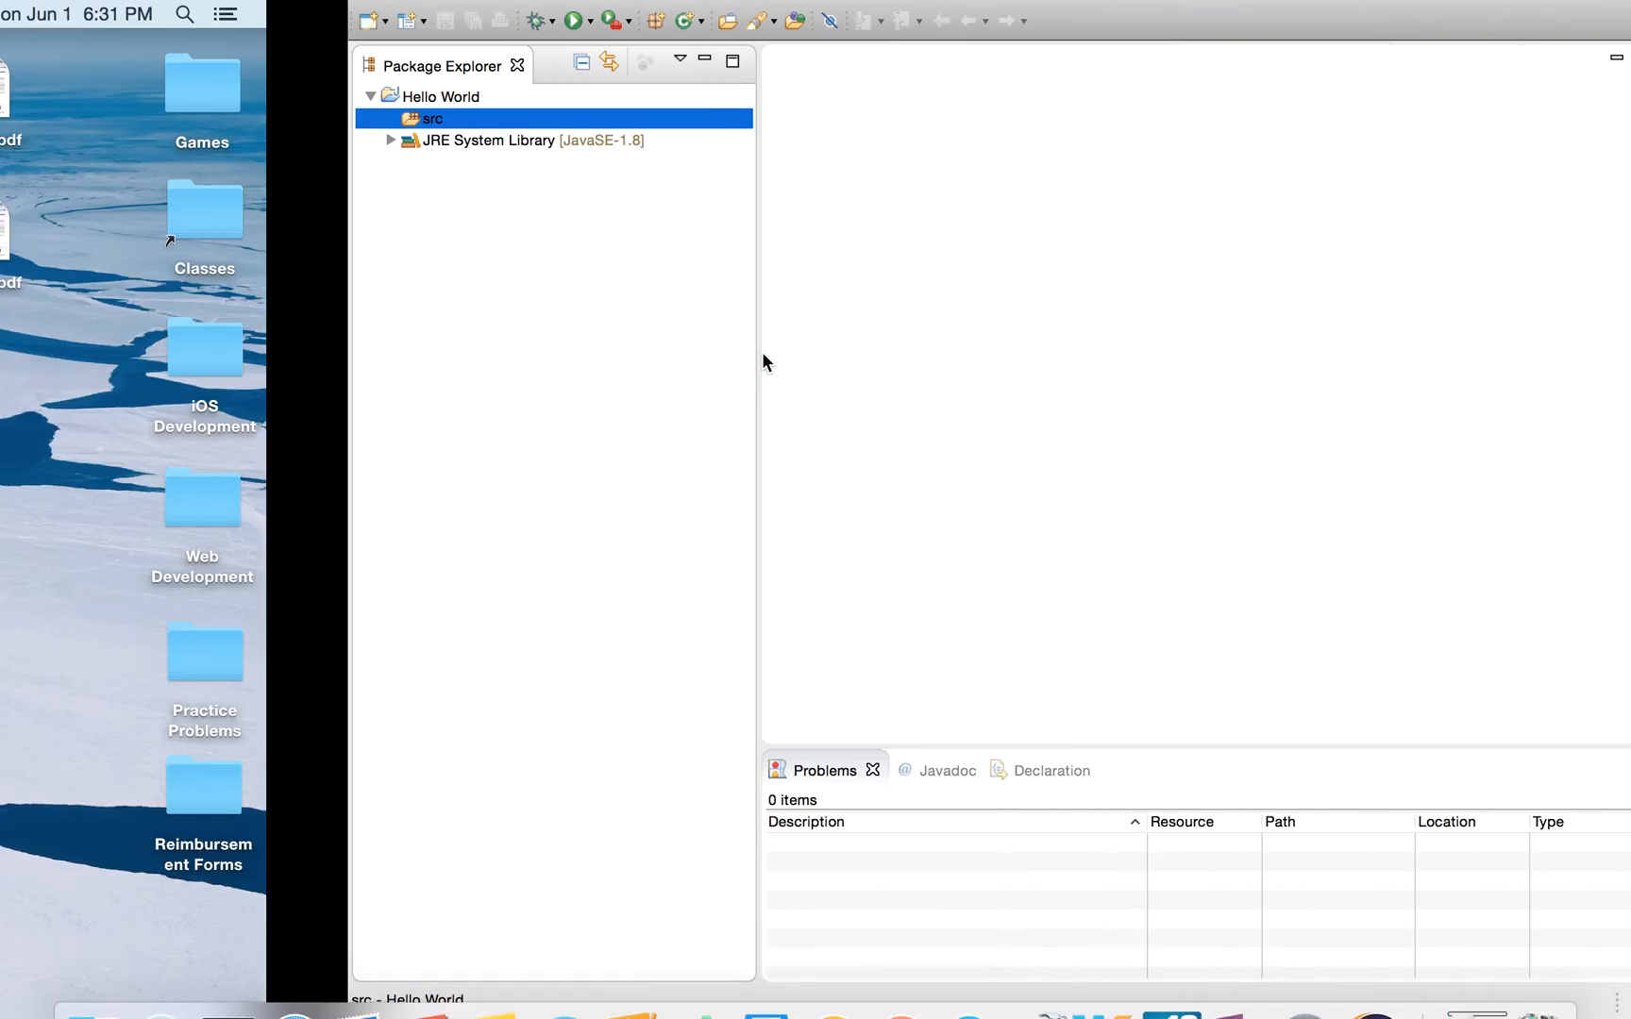